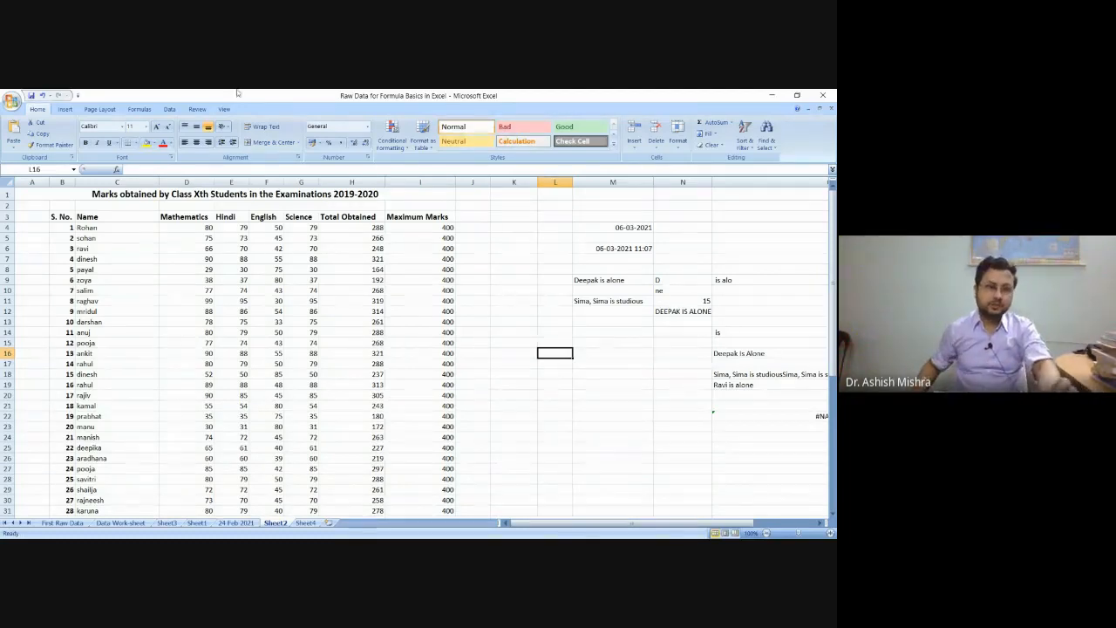
# Step: Enter the formula =LEFT(M9,6) in cell L16 to extract the first six characters of the text in M9
pyautogui.click(135, 169)
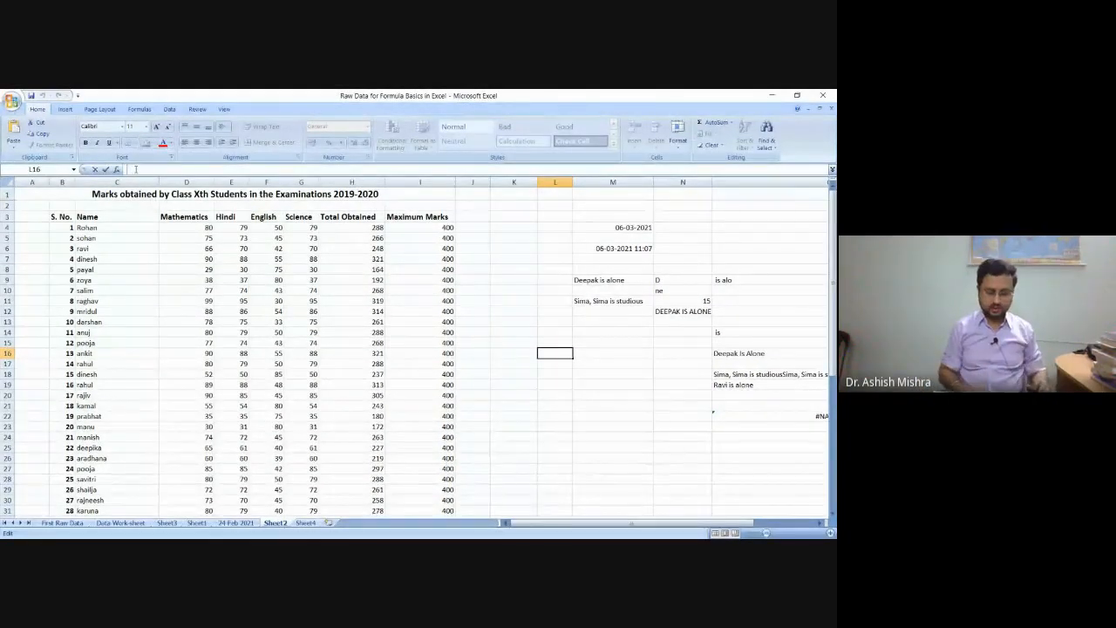
pyautogui.write('=')
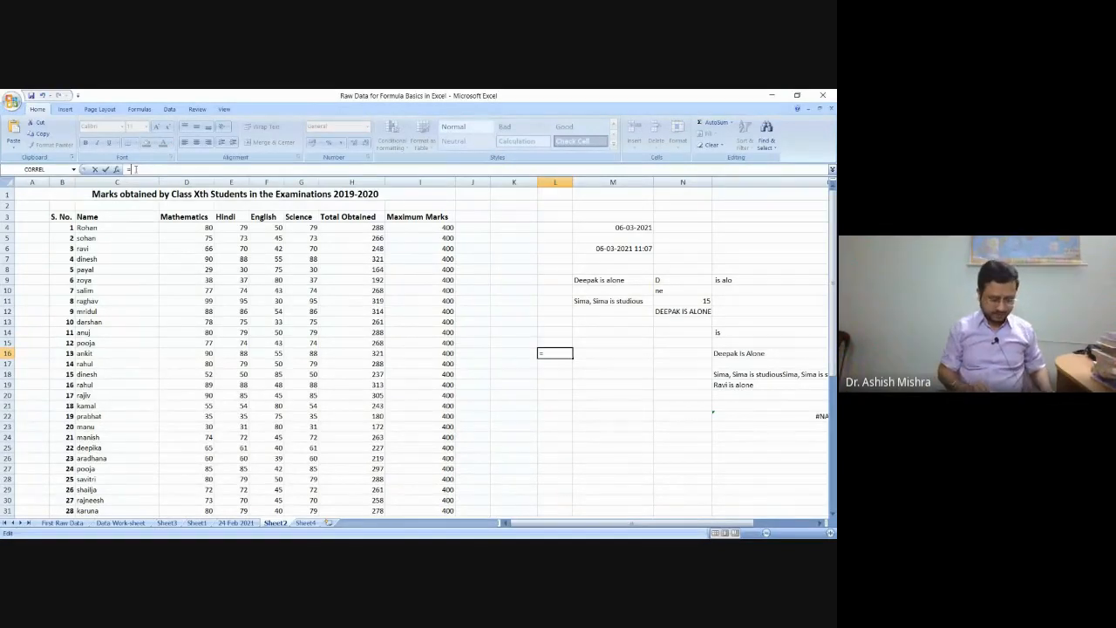
pyautogui.write('Left')
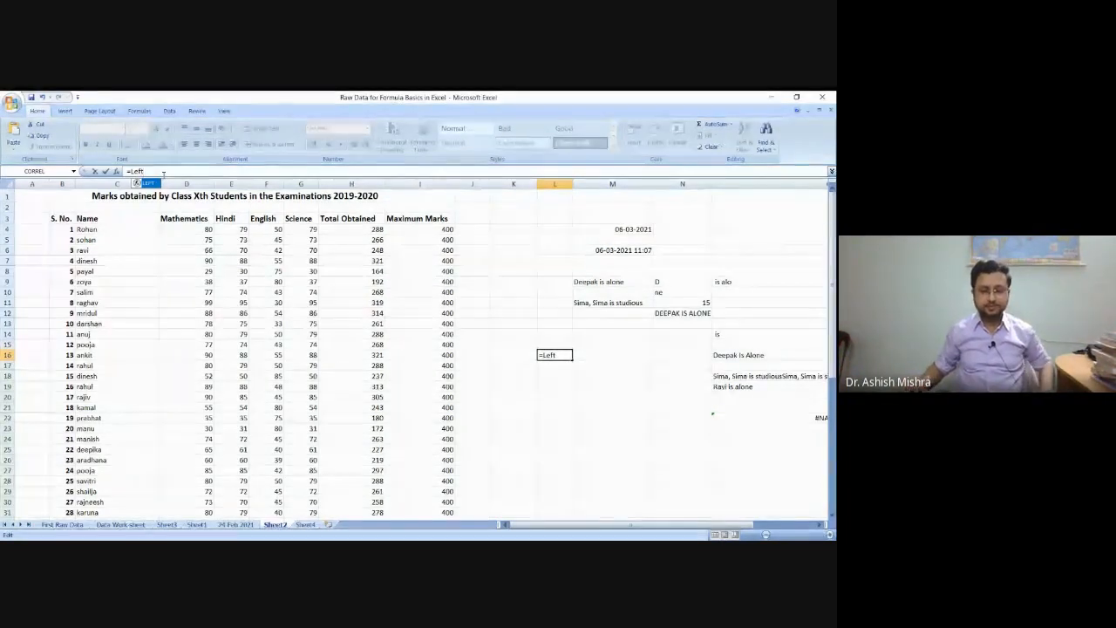
pyautogui.write('()')
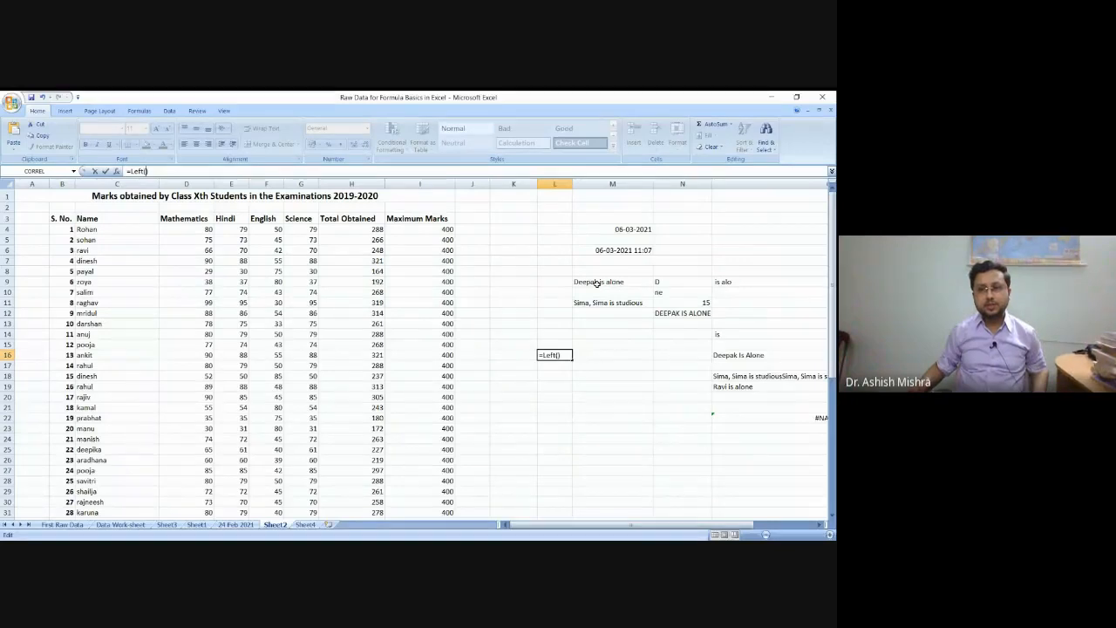
pyautogui.click(596, 282)
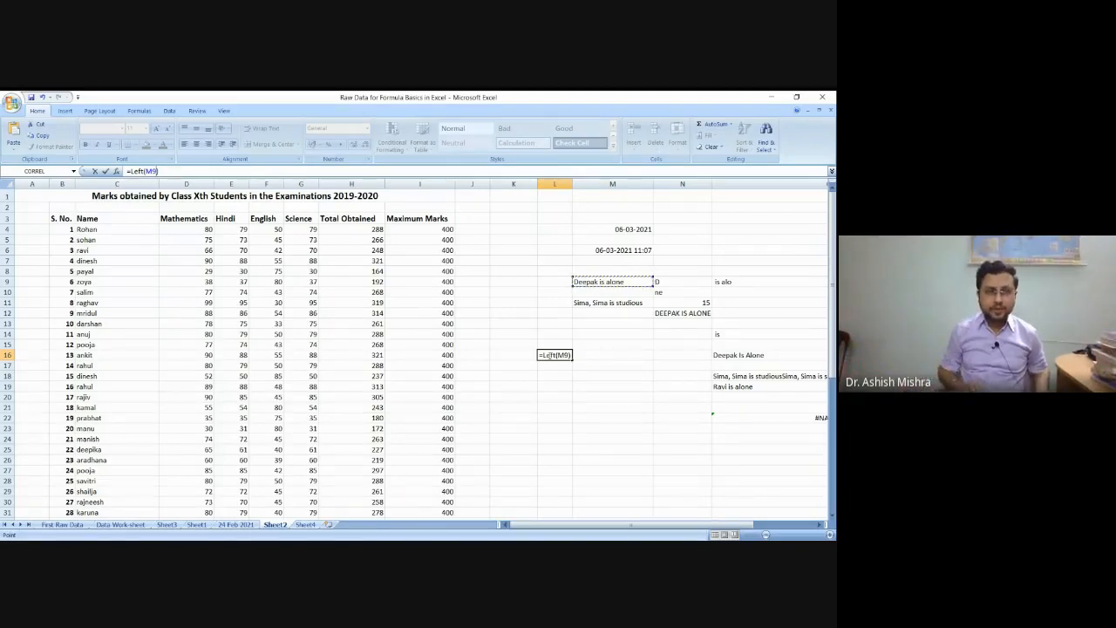
pyautogui.write(',')
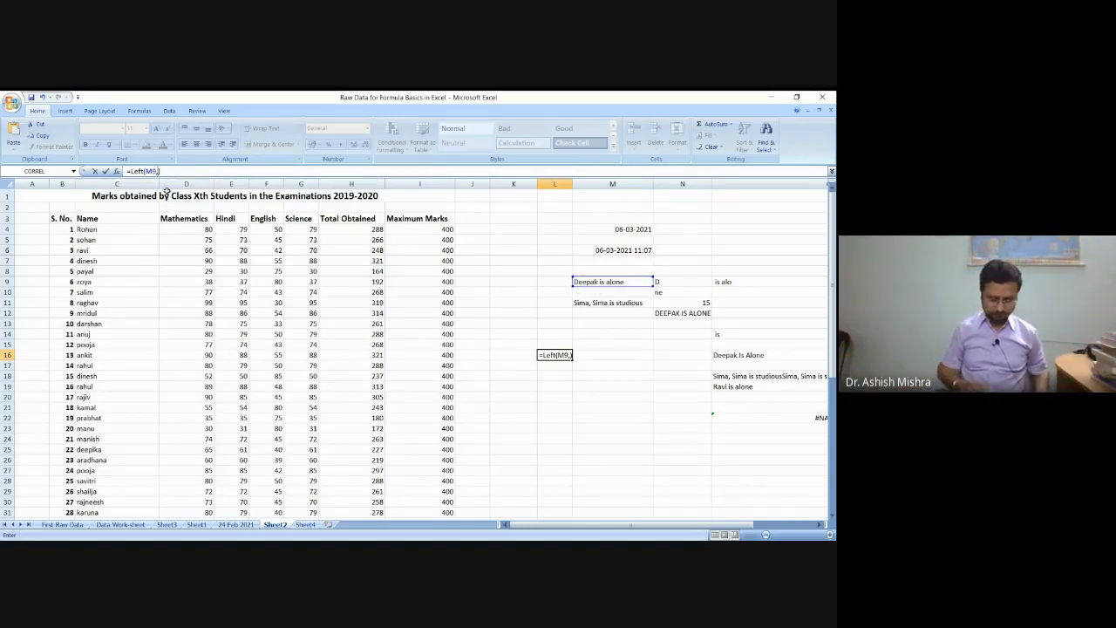
pyautogui.write('6')
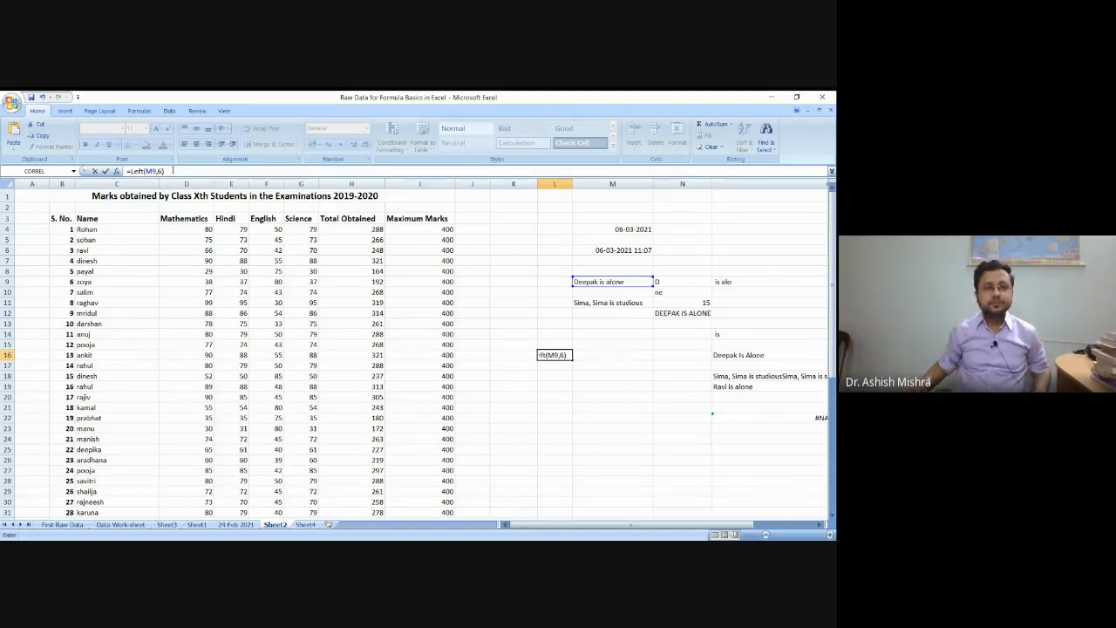
pyautogui.click(173, 170)
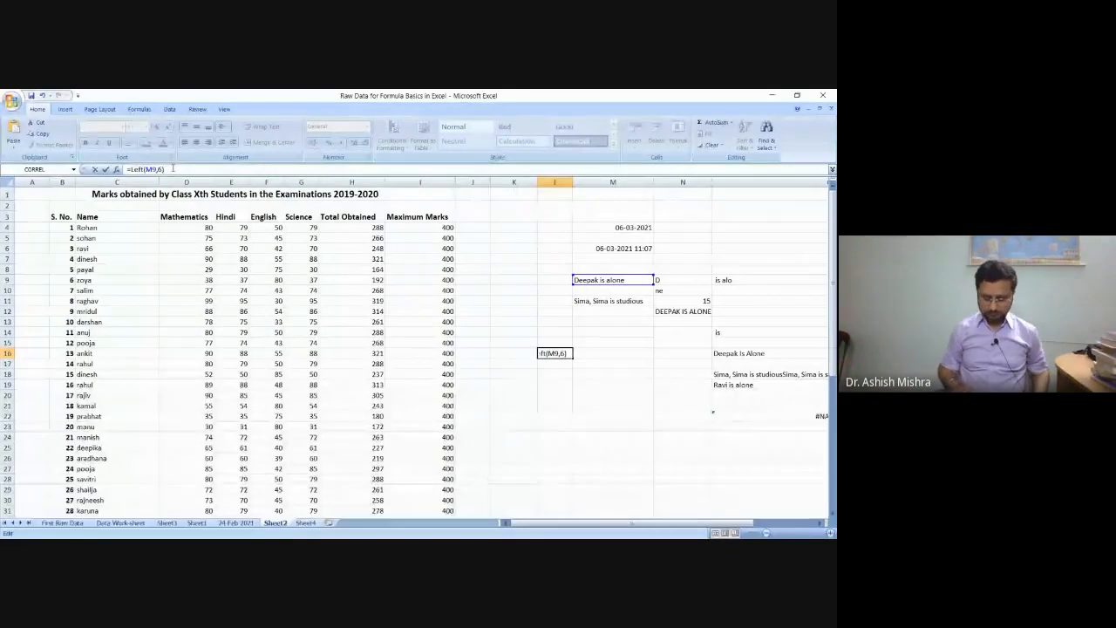
pyautogui.press('Return')
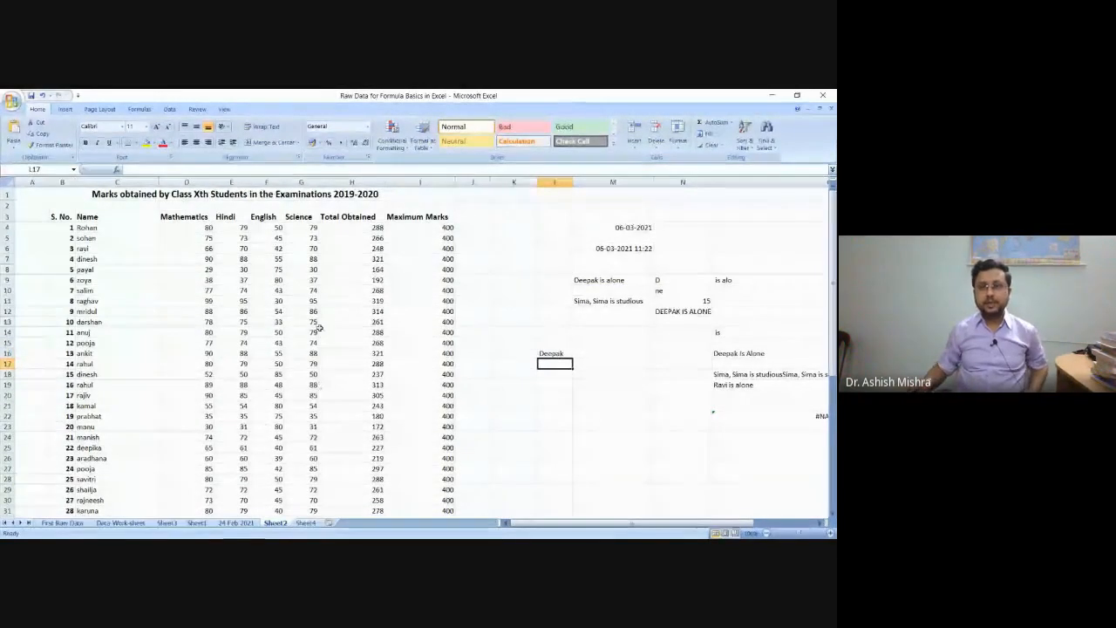
# Step: Change the character count of the LEFT formula in L16 to 5
pyautogui.click(559, 353)
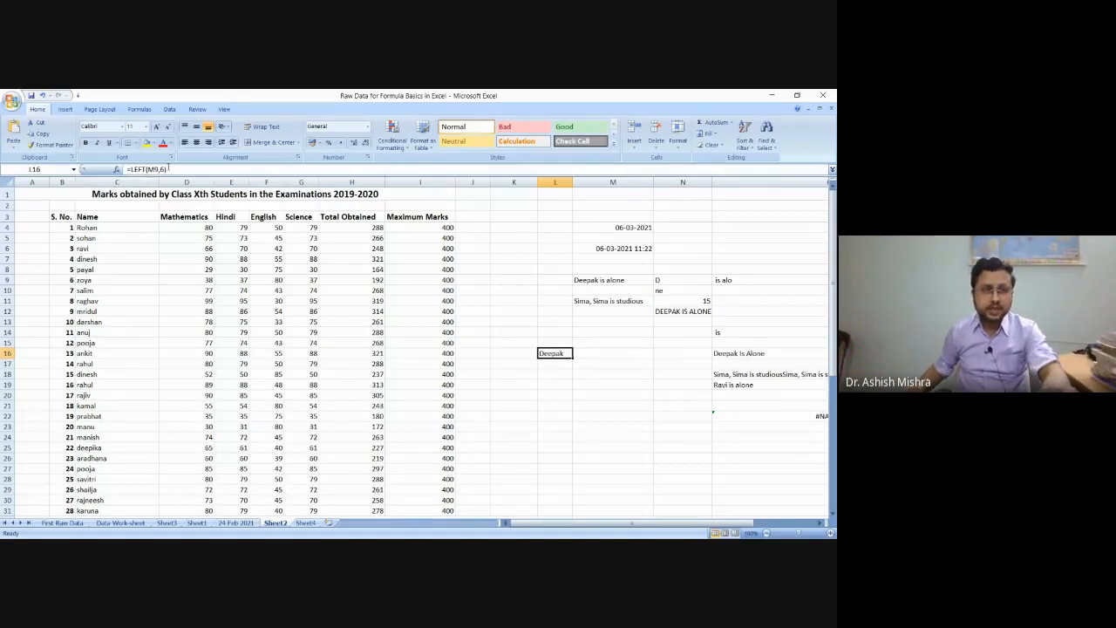
pyautogui.press('F2')
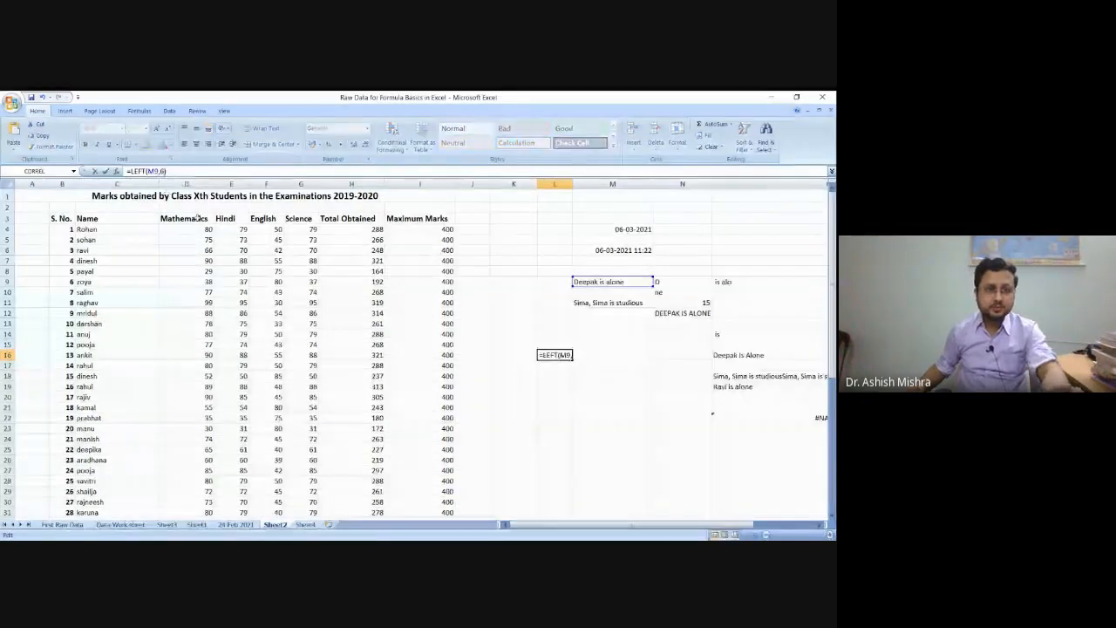
pyautogui.press('Left')
pyautogui.press('BackSpace')
pyautogui.write('5')
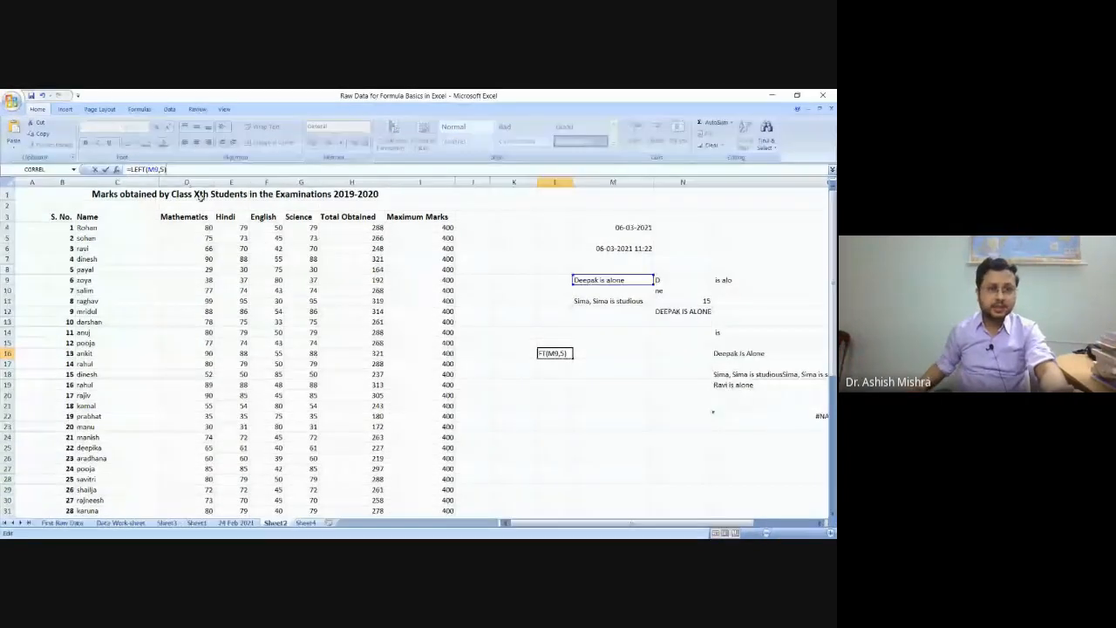
pyautogui.press('Return')
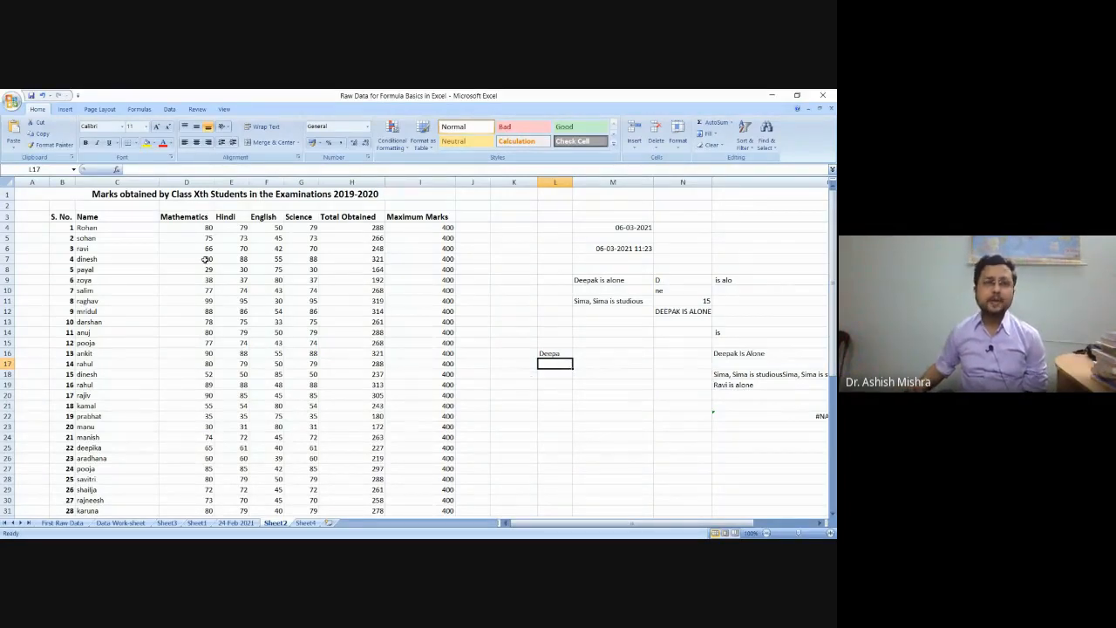
# Step: Enter the formula =RIGHT(M11,8) in cell L17 to extract the last eight characters of the text in M11
pyautogui.write('=')
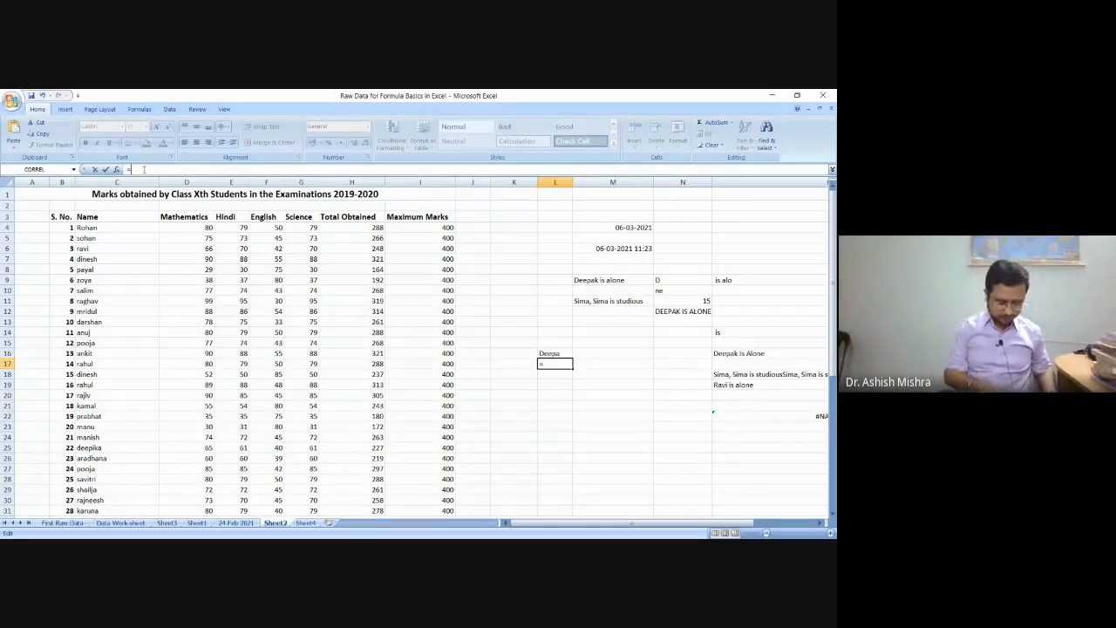
pyautogui.write('Right')
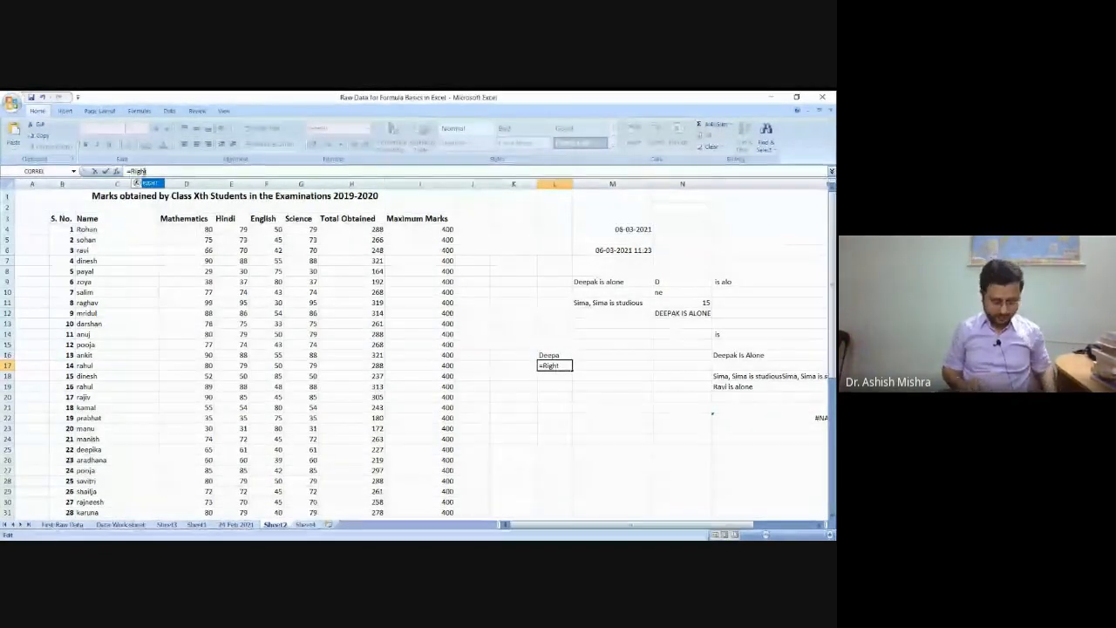
pyautogui.write('(')
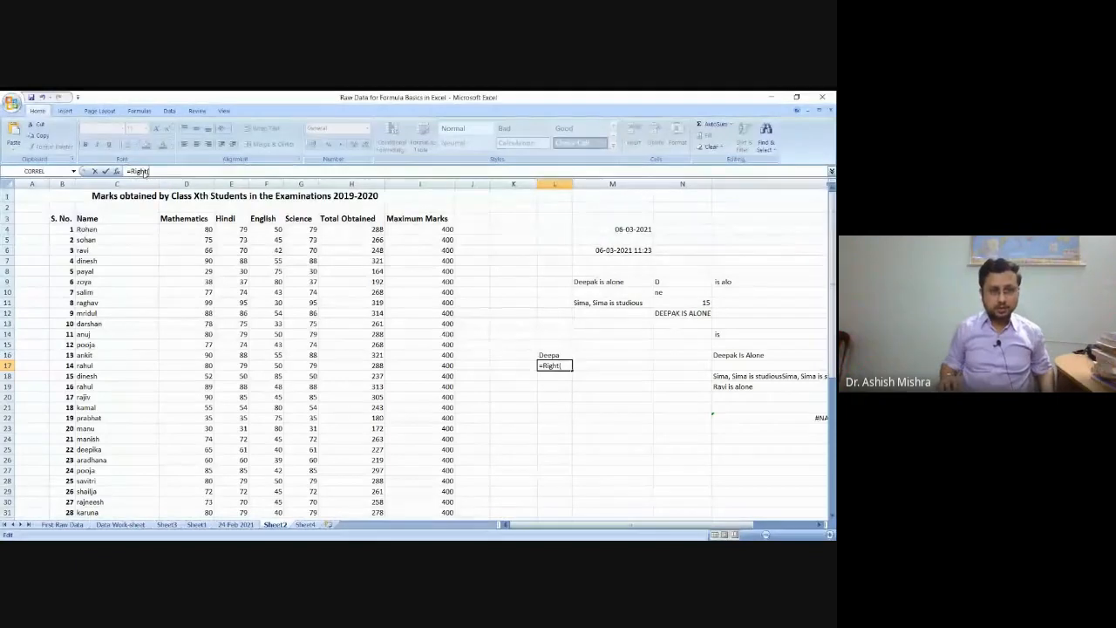
pyautogui.write(')')
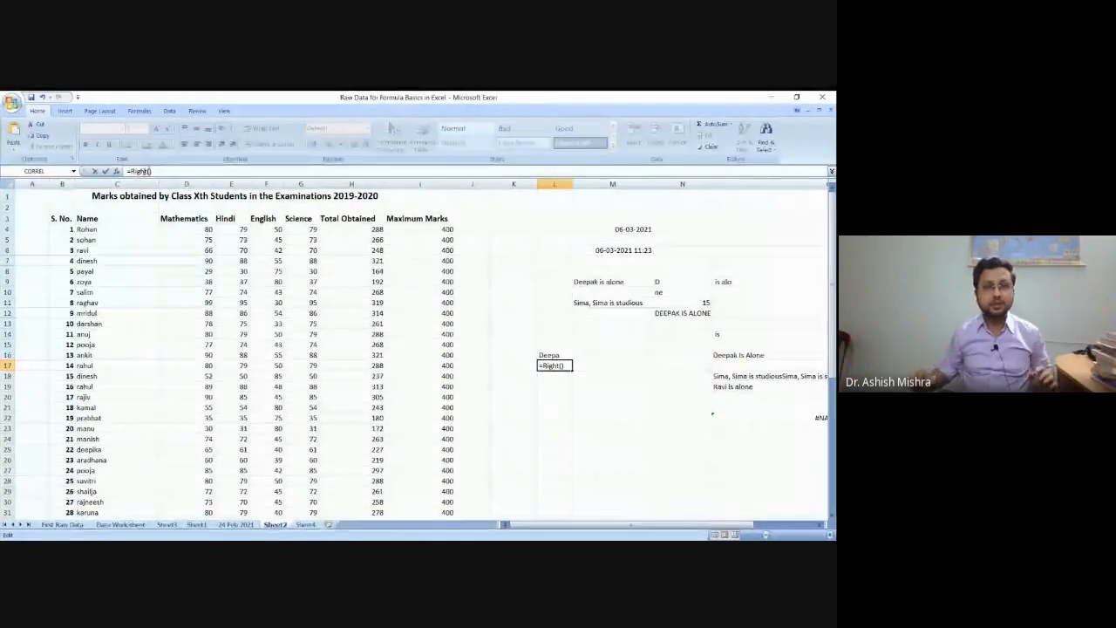
pyautogui.click(608, 304)
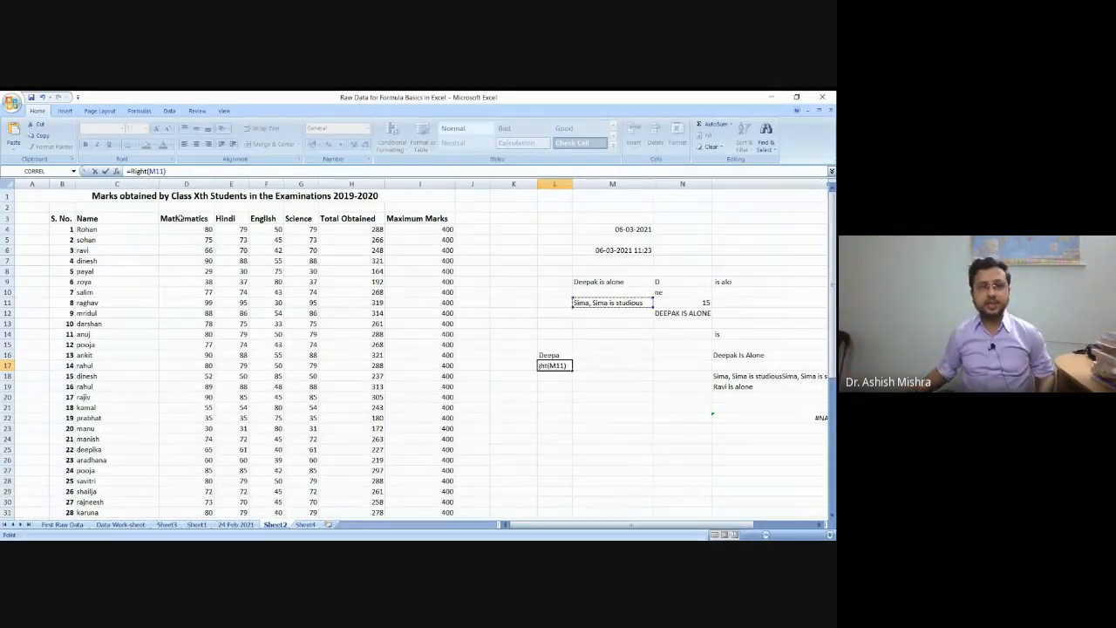
pyautogui.write(',')
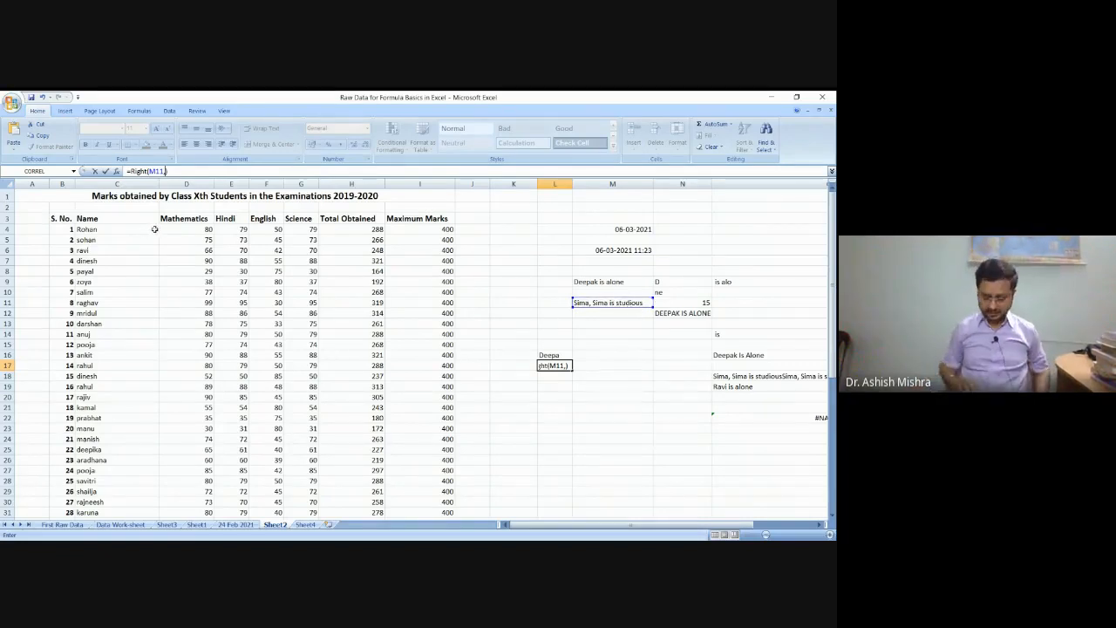
pyautogui.write('8')
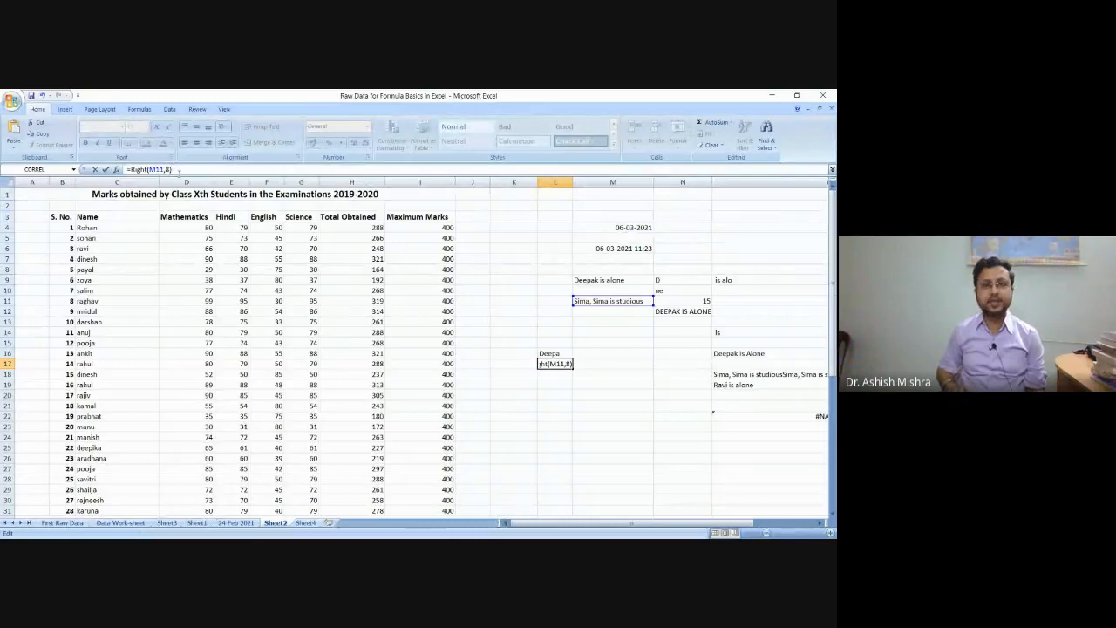
pyautogui.press('Return')
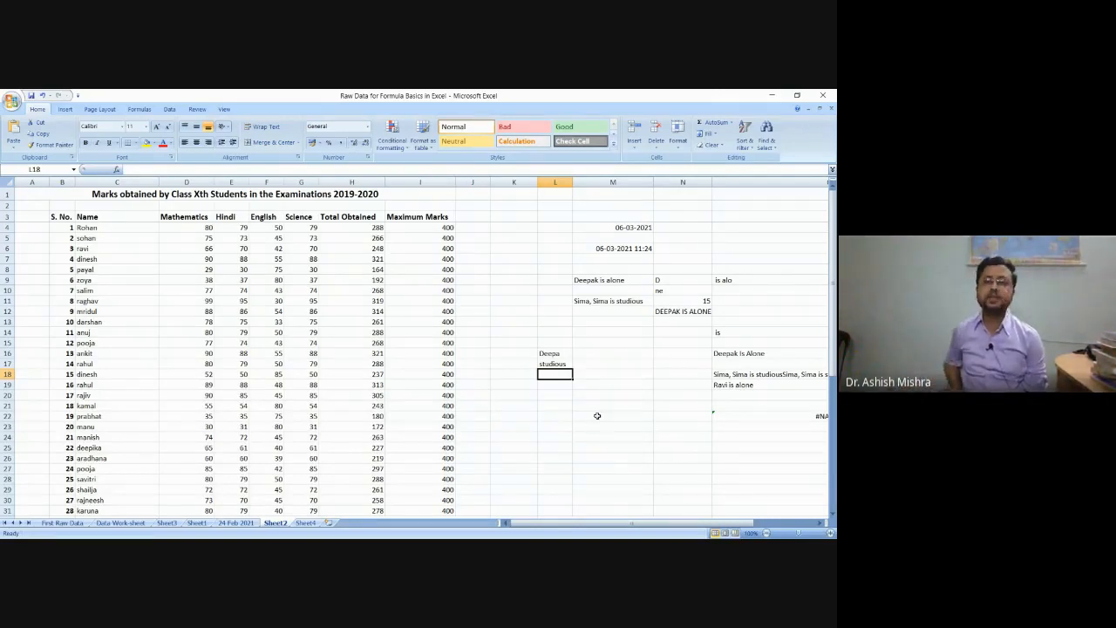
pyautogui.click(555, 353)
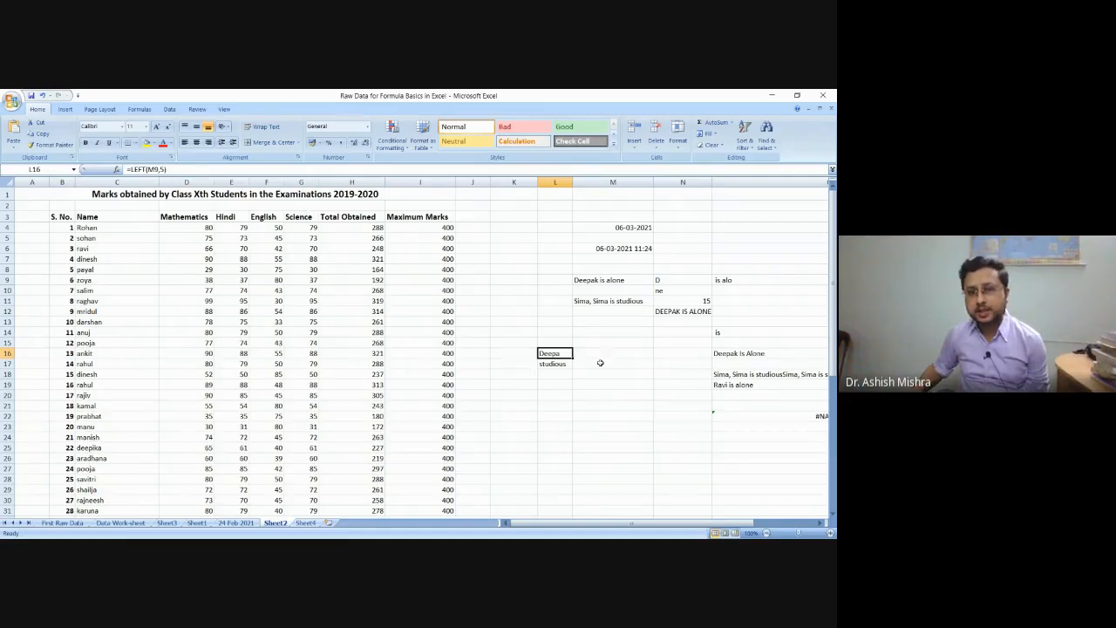
pyautogui.click(563, 362)
# Step: Enter the formula =LEN(M9) in cell L18 to count the characters of the text in M9, and check it against the source cell
pyautogui.click(556, 376)
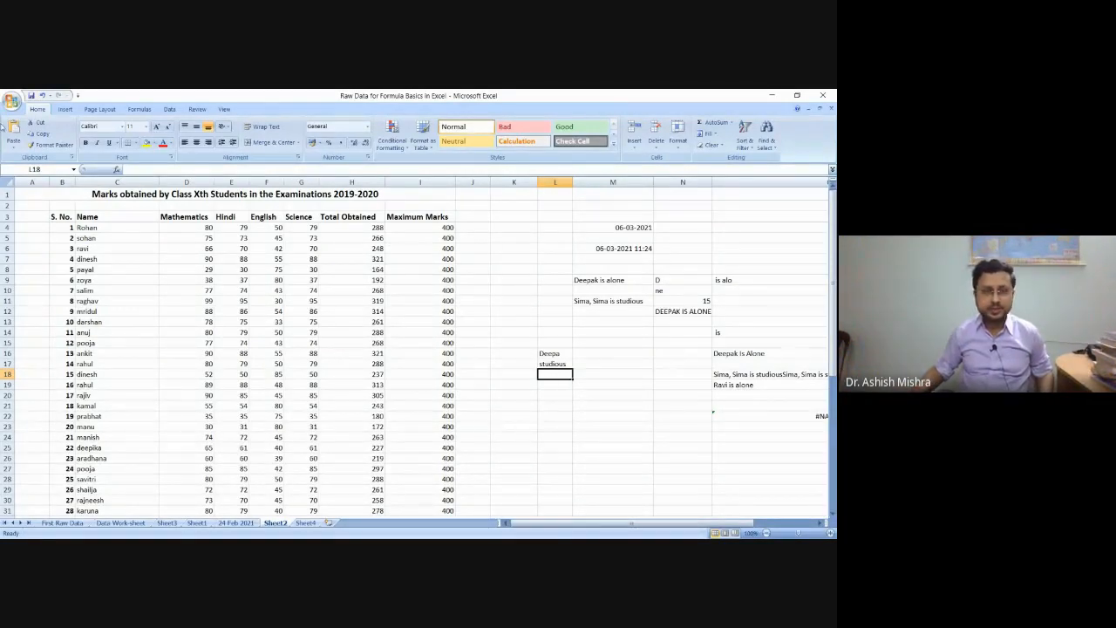
pyautogui.click(137, 171)
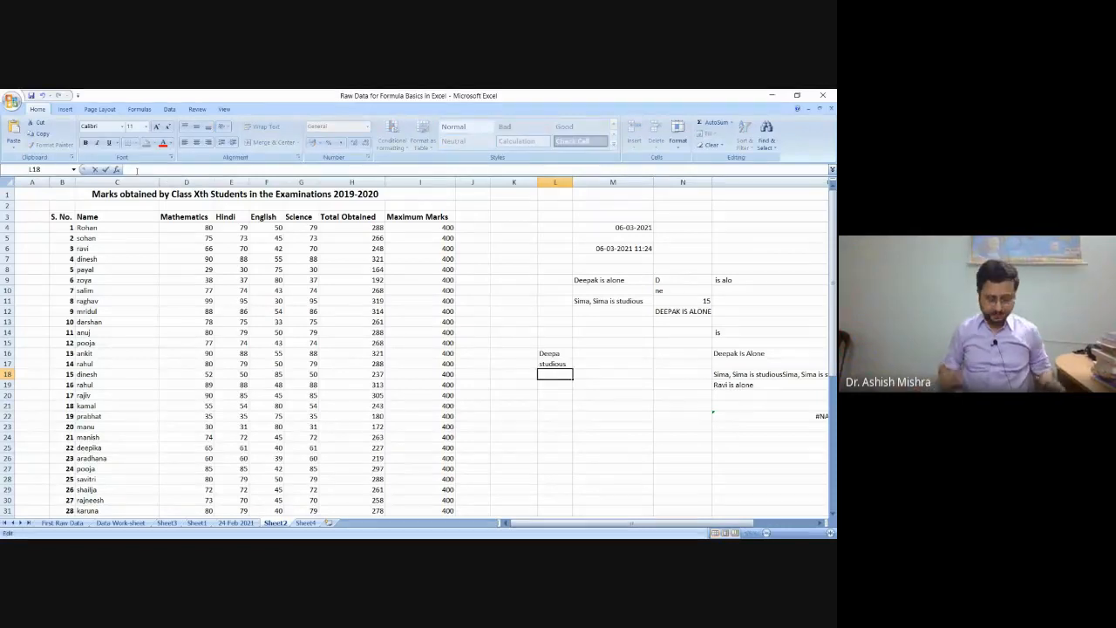
pyautogui.write('=')
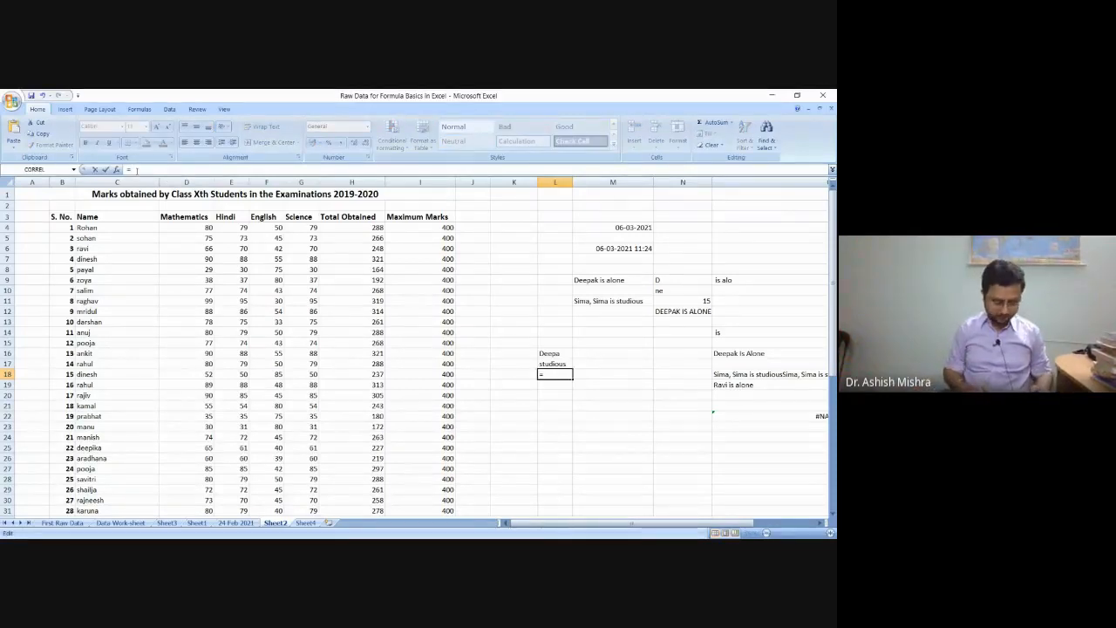
pyautogui.write('le')
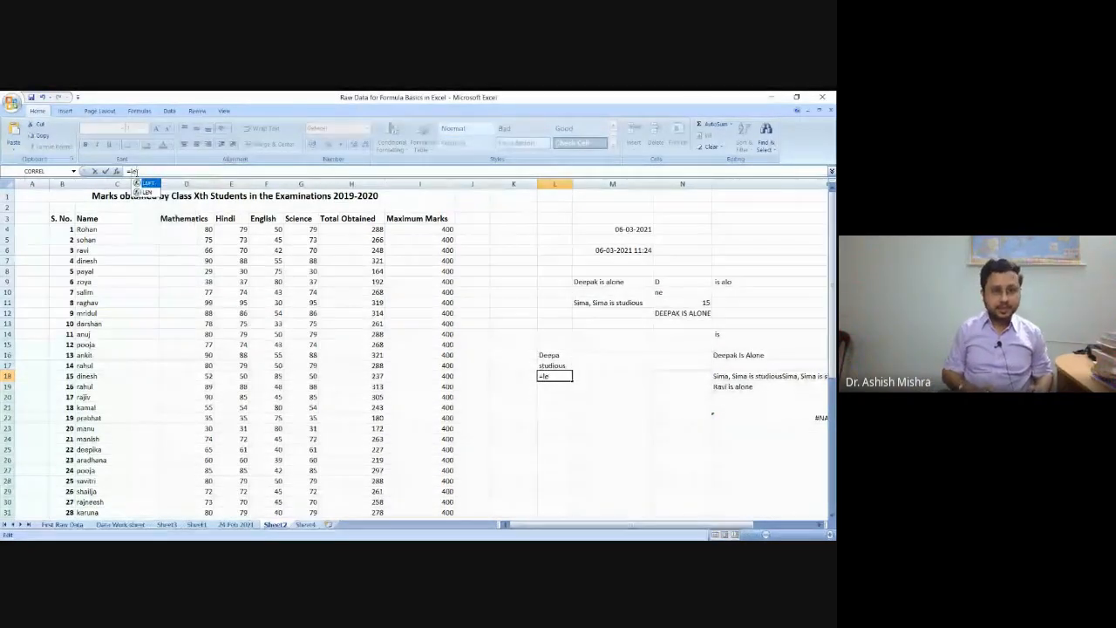
pyautogui.write('n')
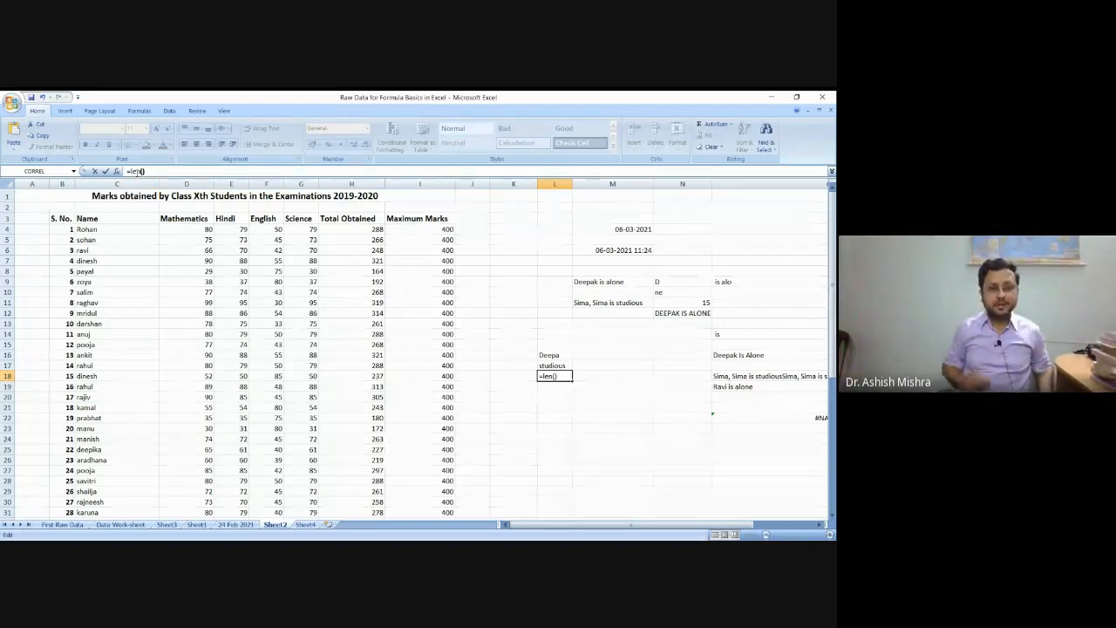
pyautogui.write('()')
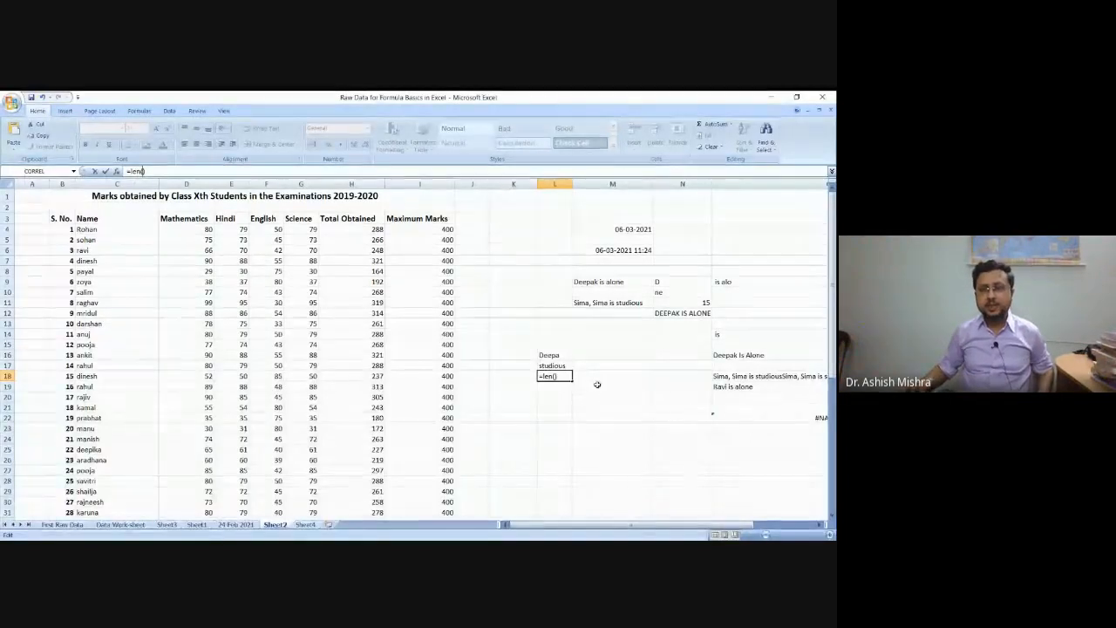
pyautogui.click(602, 282)
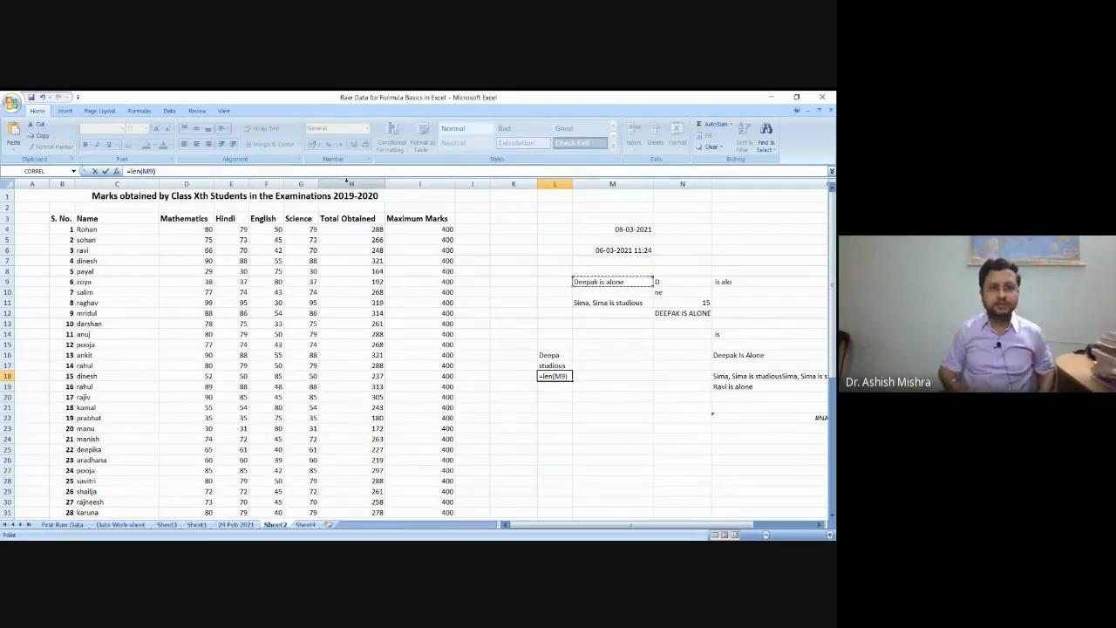
pyautogui.press('BackSpace')
pyautogui.press('BackSpace')
pyautogui.press('BackSpace')
pyautogui.press('BackSpace')
pyautogui.write('()')
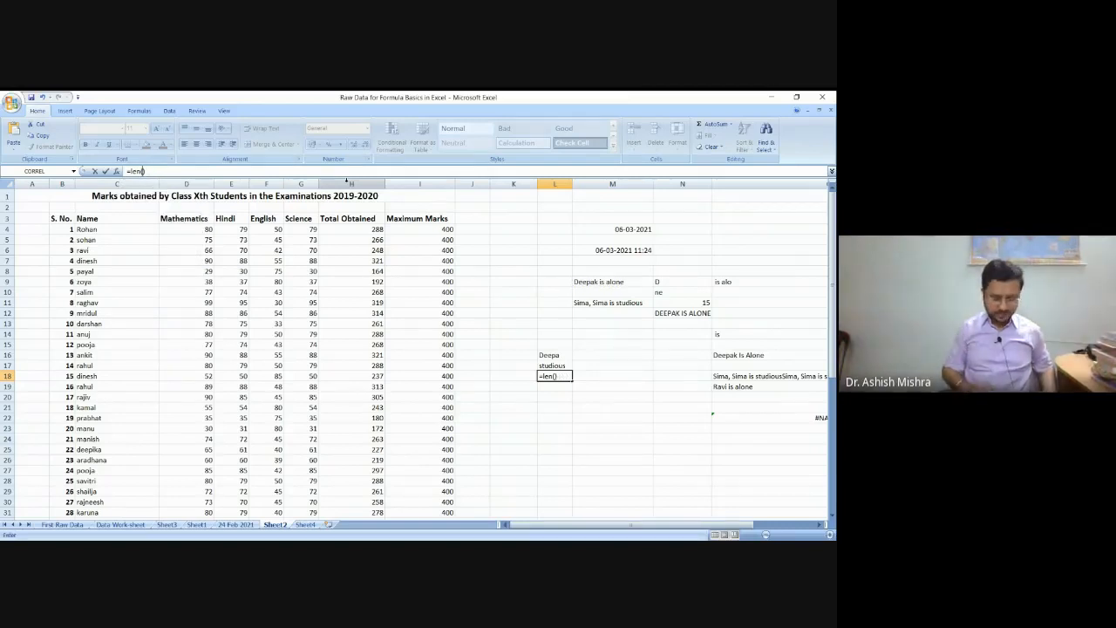
pyautogui.write('M')
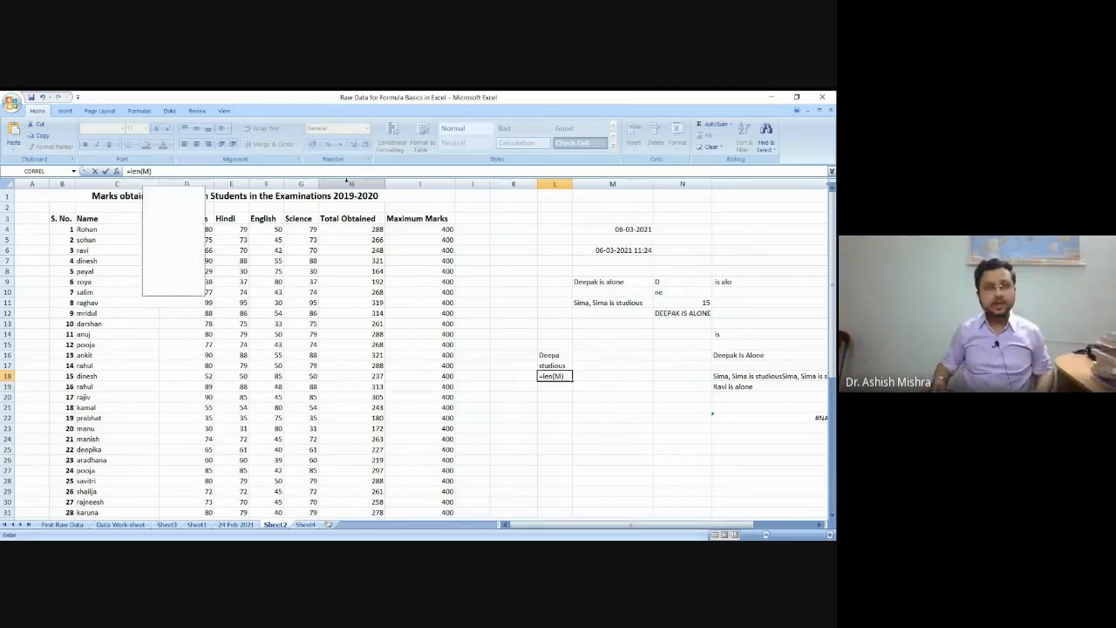
pyautogui.write('9')
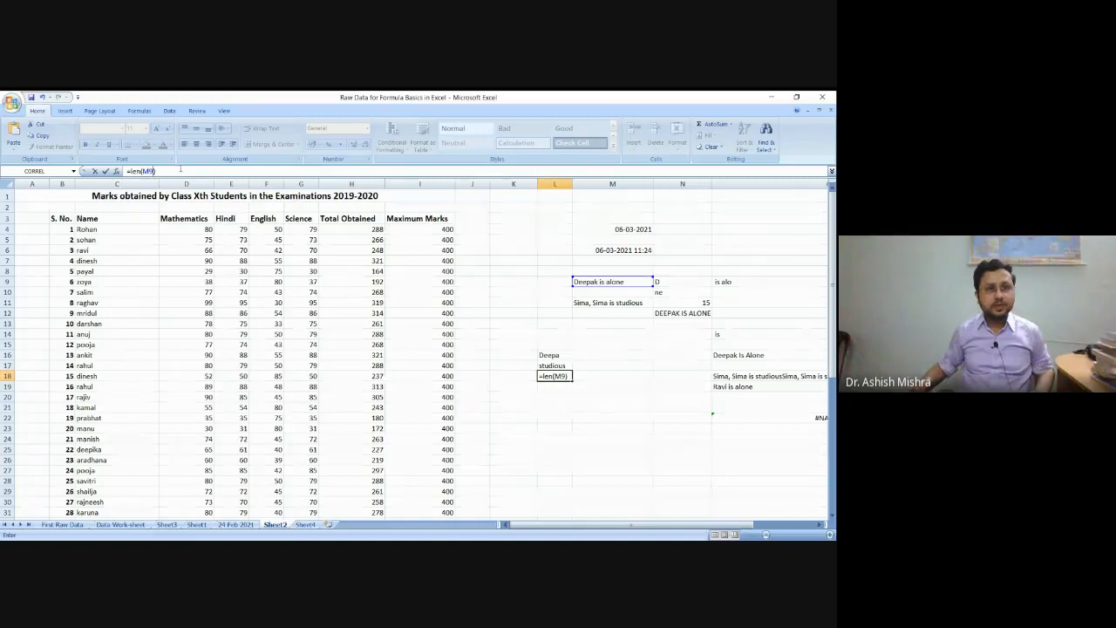
pyautogui.press('Return')
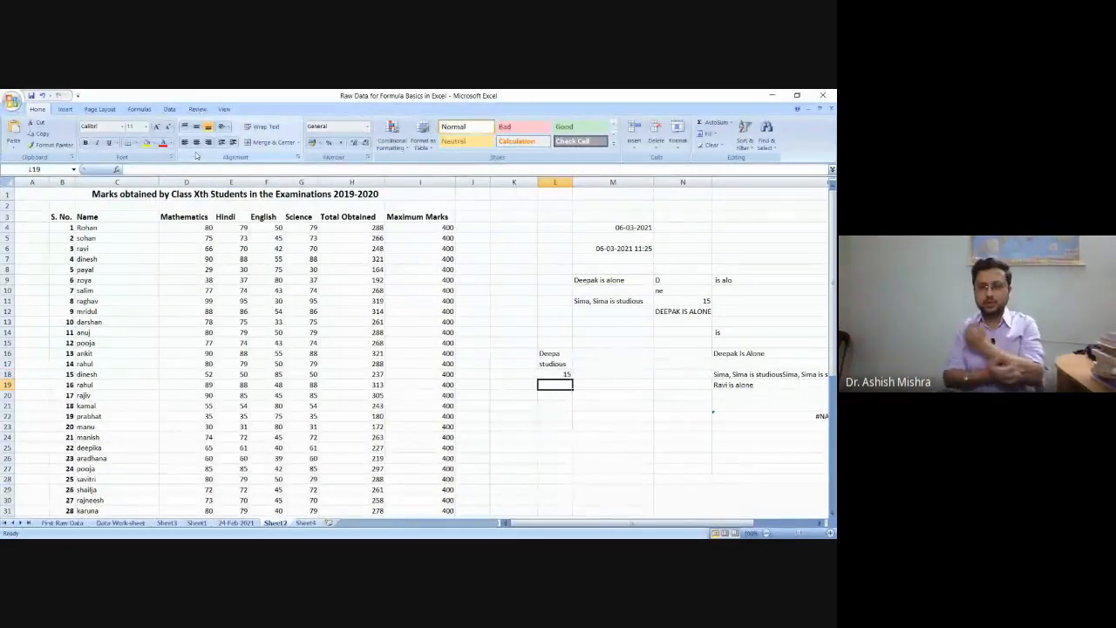
pyautogui.click(557, 374)
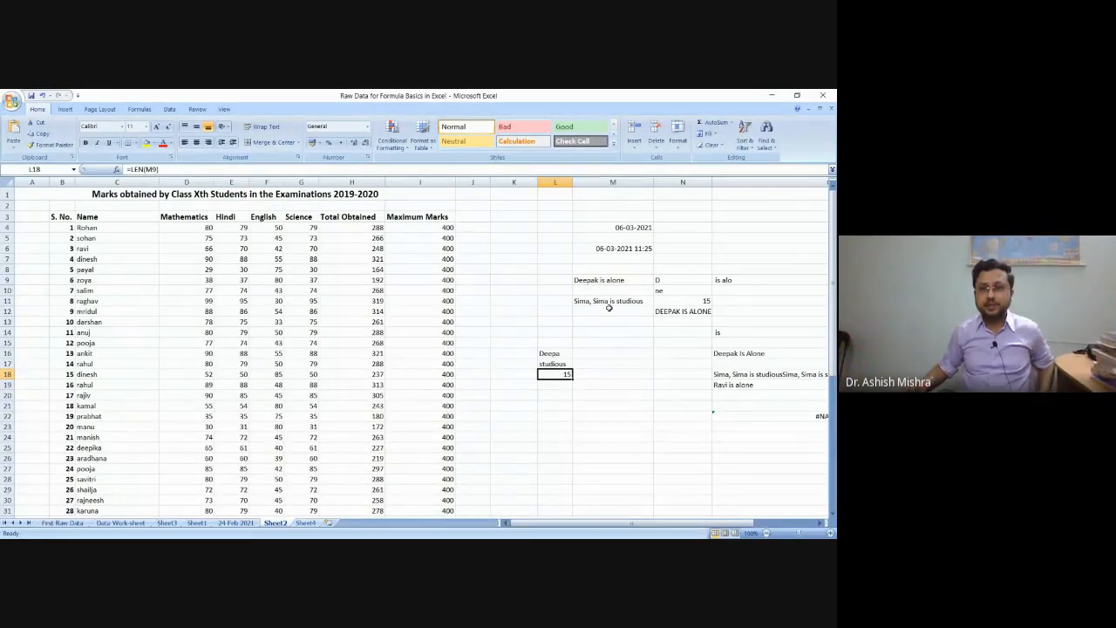
pyautogui.click(600, 281)
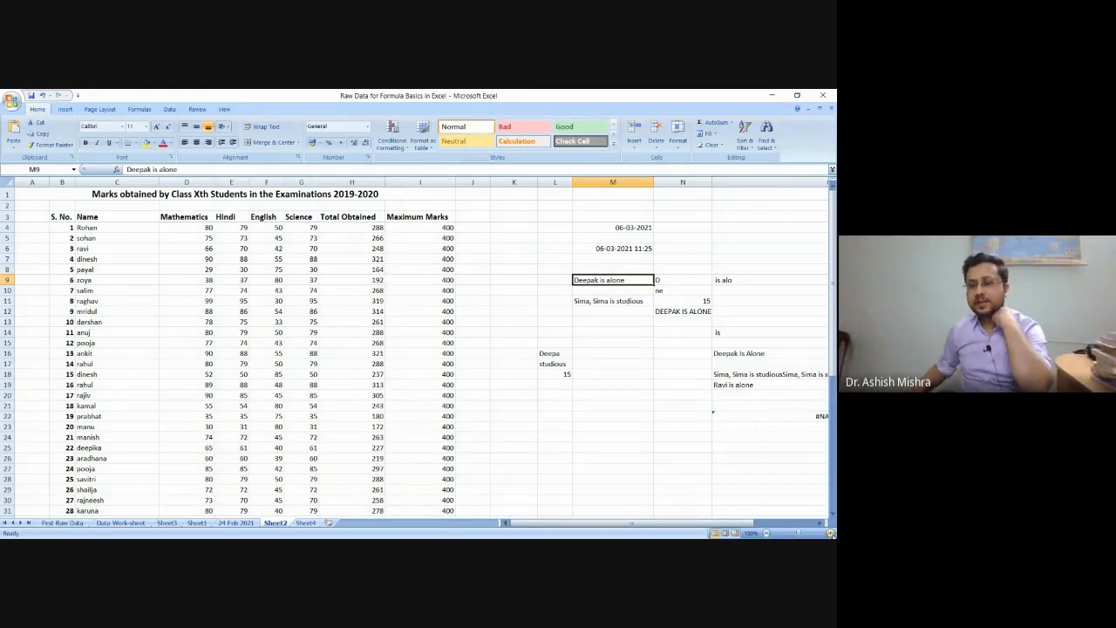
# Step: Remove both spaces from the sentence in M9 and check the LEN formula in L18
pyautogui.click(829, 532)
pyautogui.click(829, 532)
pyautogui.click(829, 533)
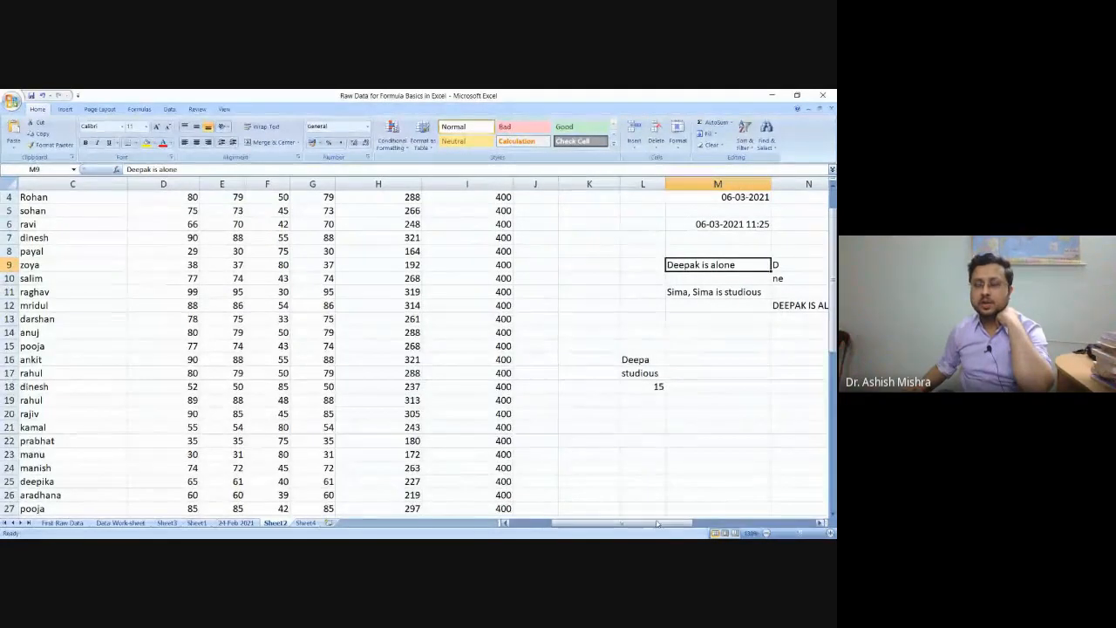
pyautogui.moveTo(656, 523); pyautogui.dragTo(698, 523)
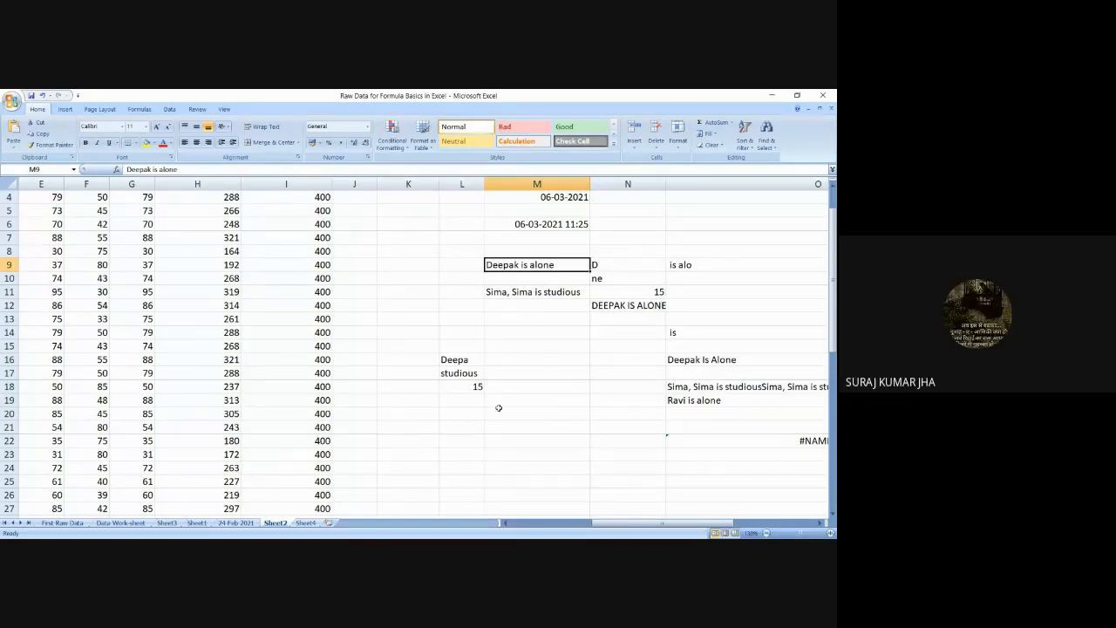
pyautogui.doubleClick(520, 265)
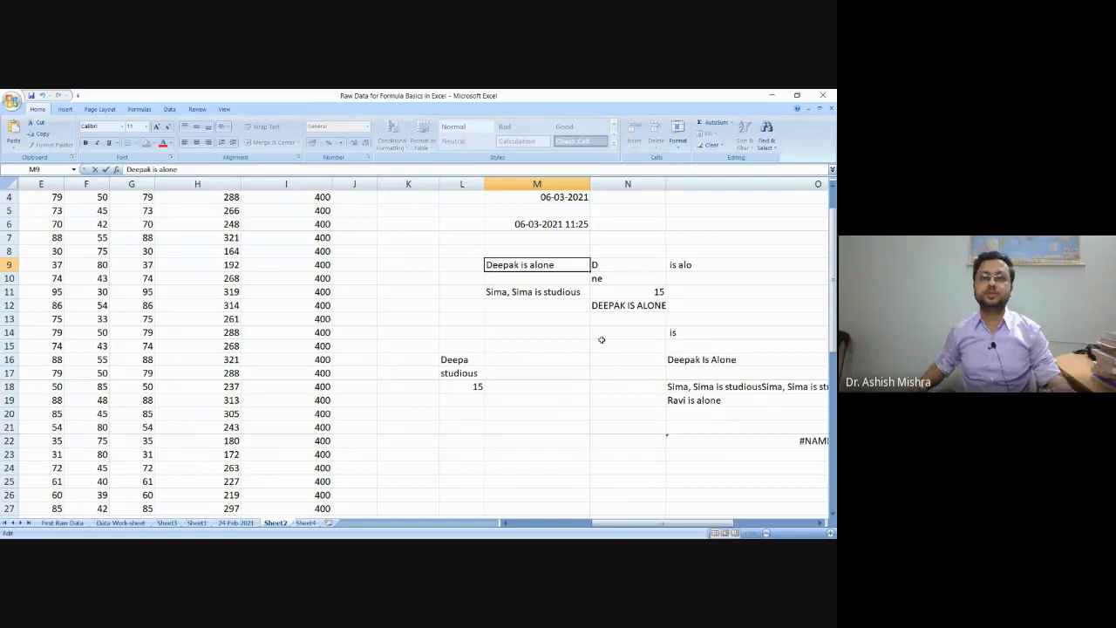
pyautogui.press('BackSpace')
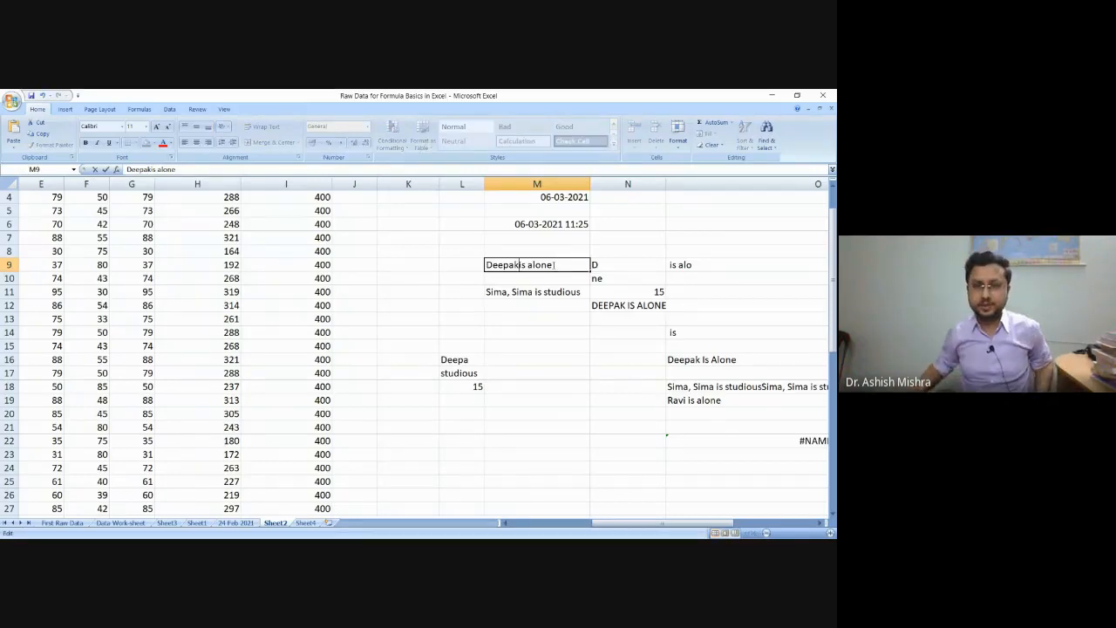
pyautogui.click(528, 264)
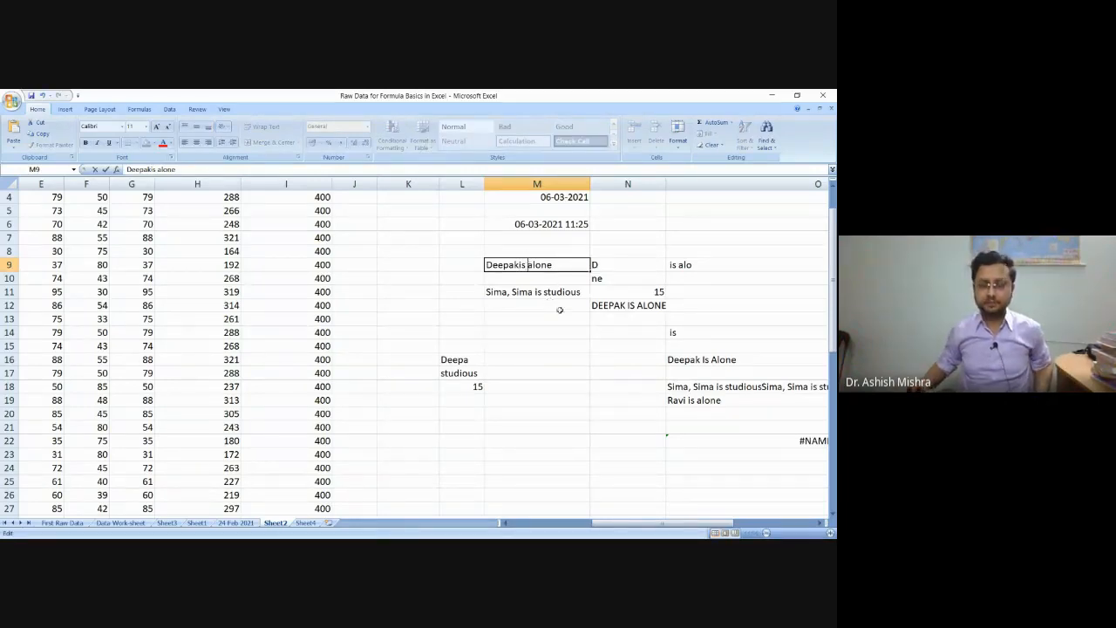
pyautogui.press('BackSpace')
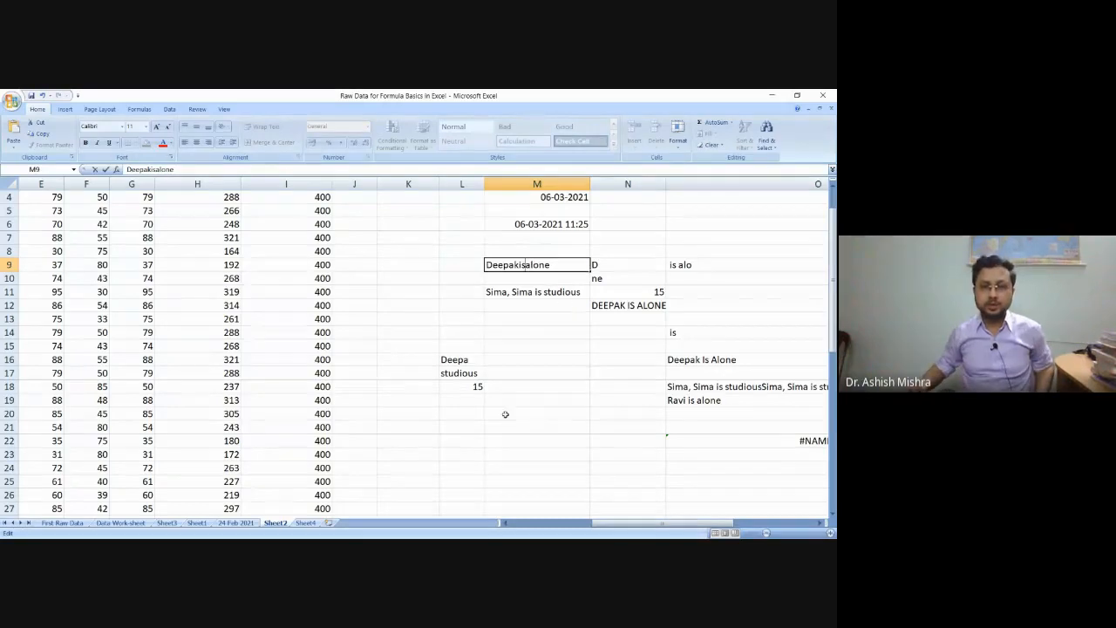
pyautogui.click(466, 385)
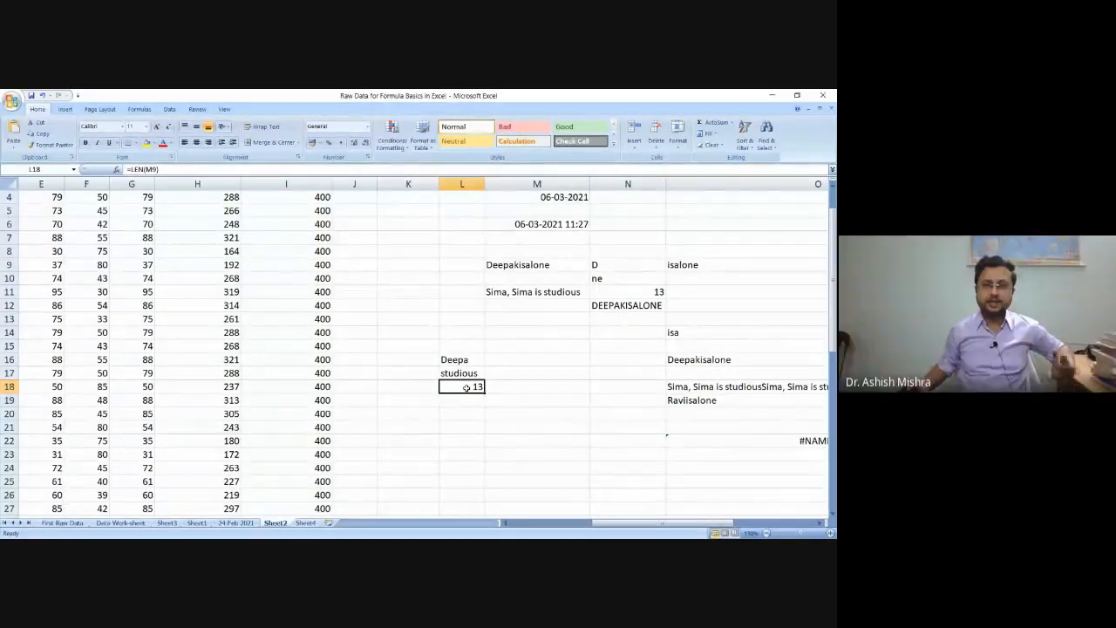
# Step: Restore the spaces before and after "is" in the sentence in M9
pyautogui.click(520, 265)
pyautogui.doubleClick(517, 267)
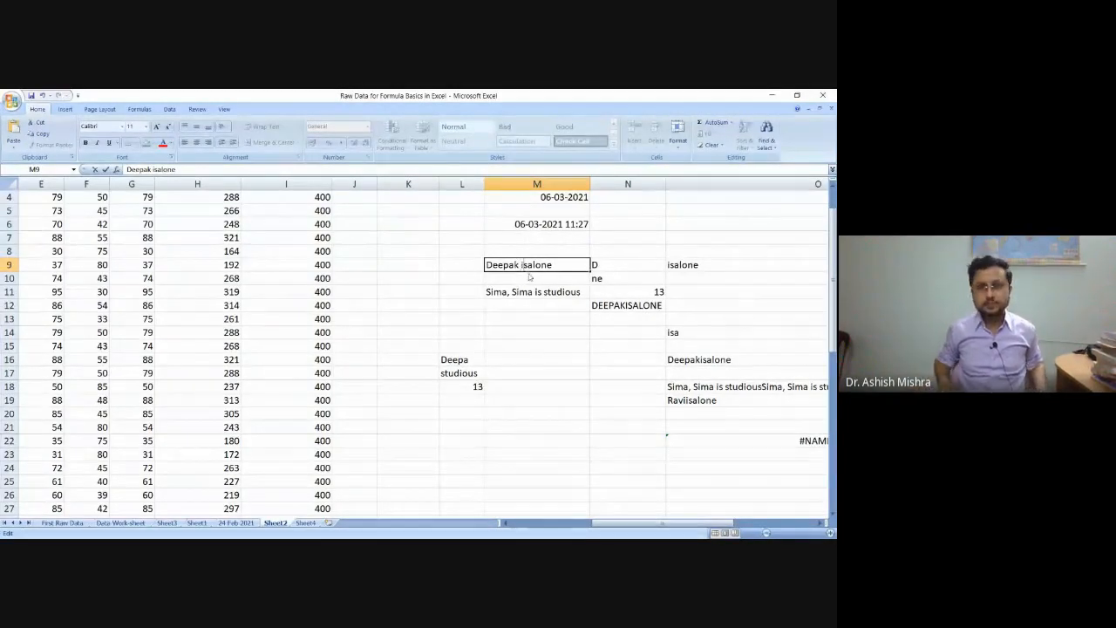
pyautogui.click(532, 265)
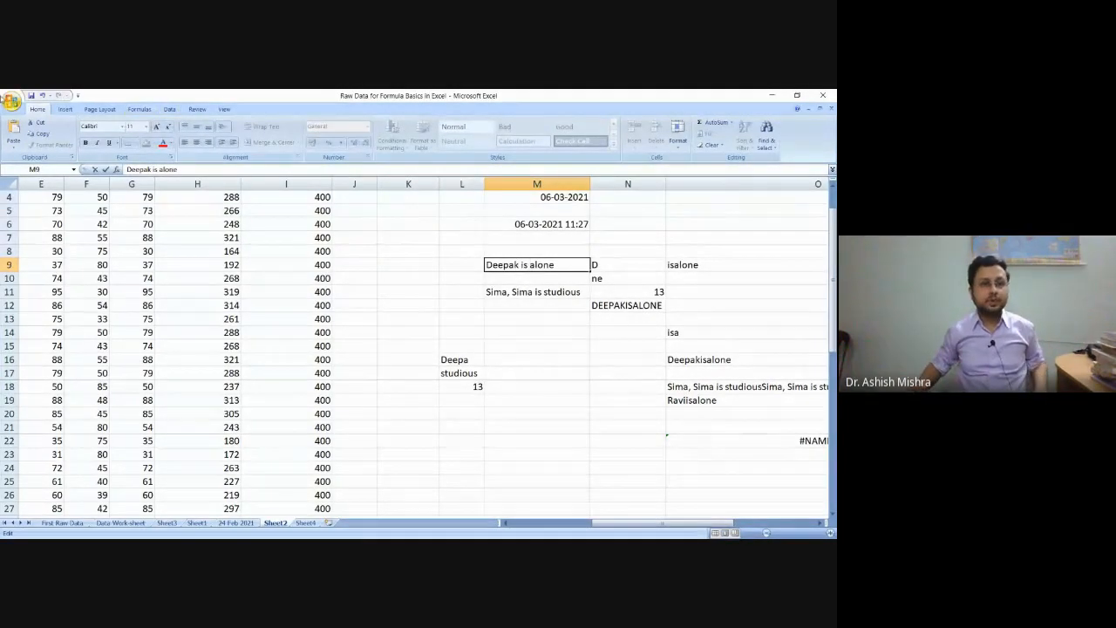
pyautogui.click(463, 403)
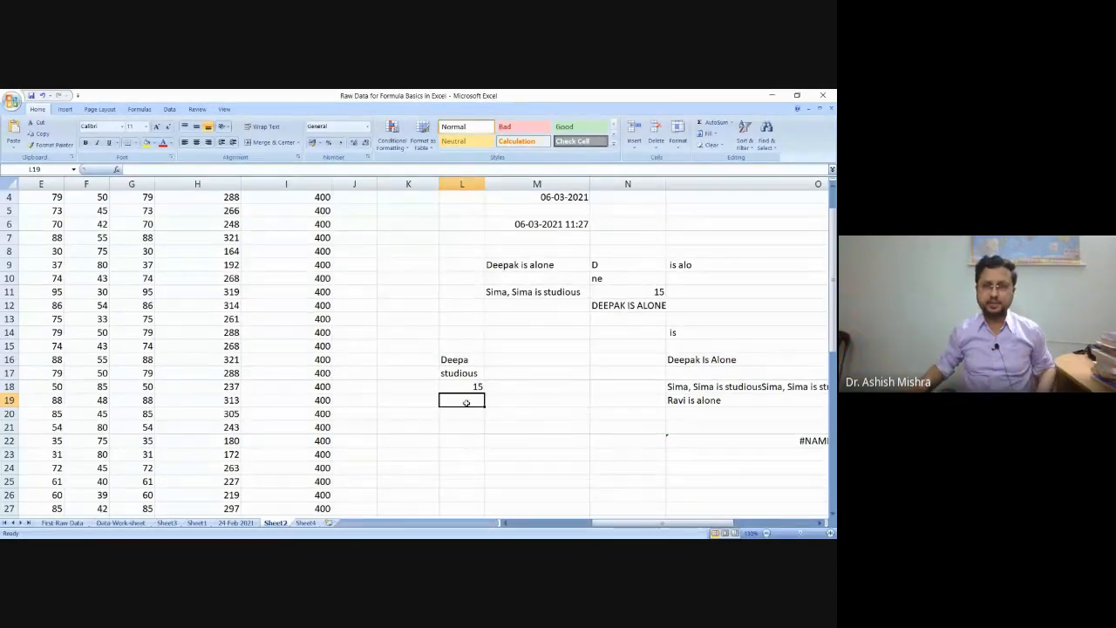
# Step: Enter the formula =MID(M9,8,2) in cell L19 to extract two characters starting at the eighth character of M9
pyautogui.click(128, 170)
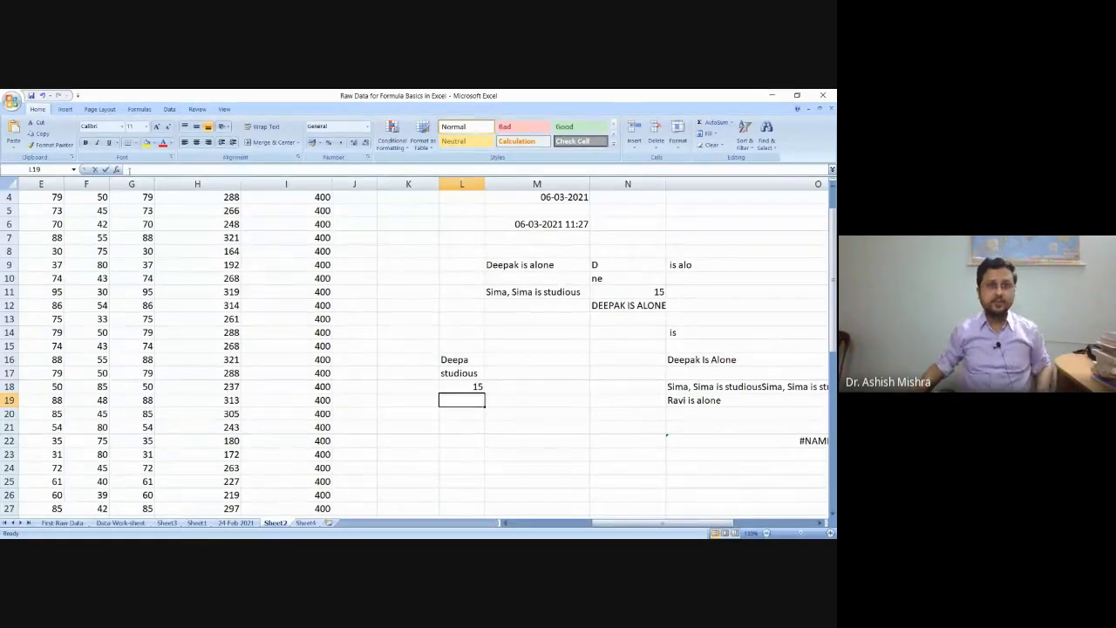
pyautogui.write('=')
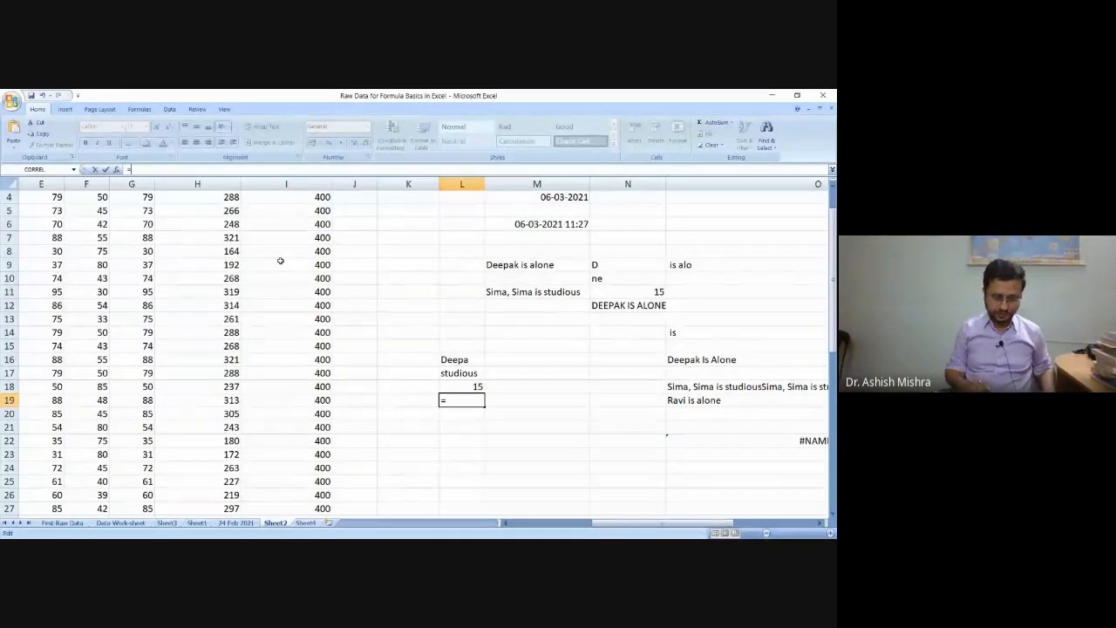
pyautogui.write('(')
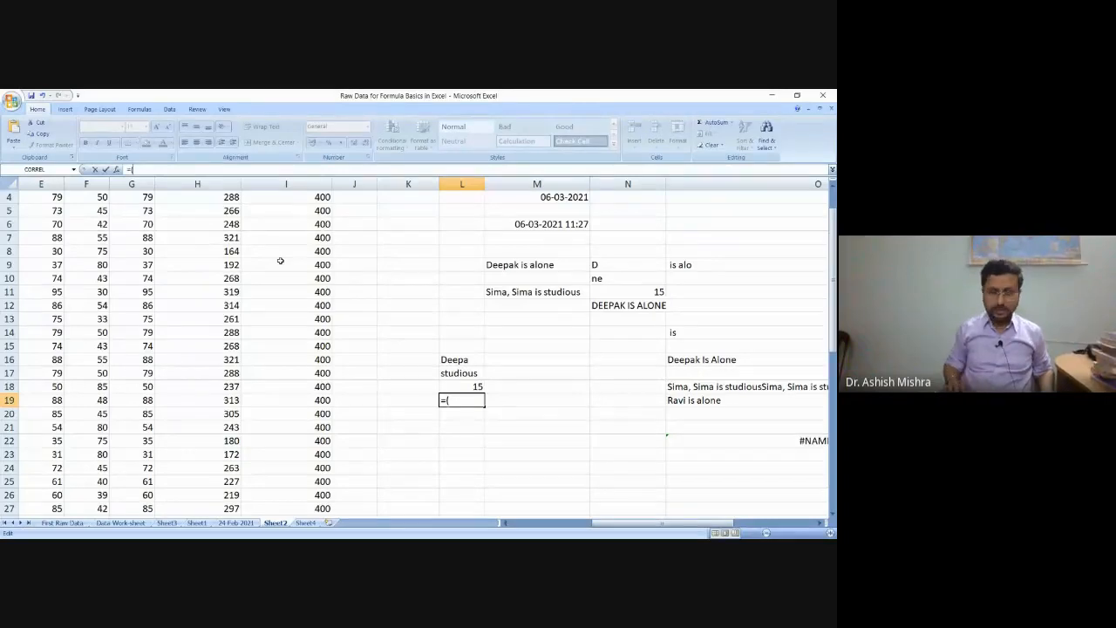
pyautogui.write('M')
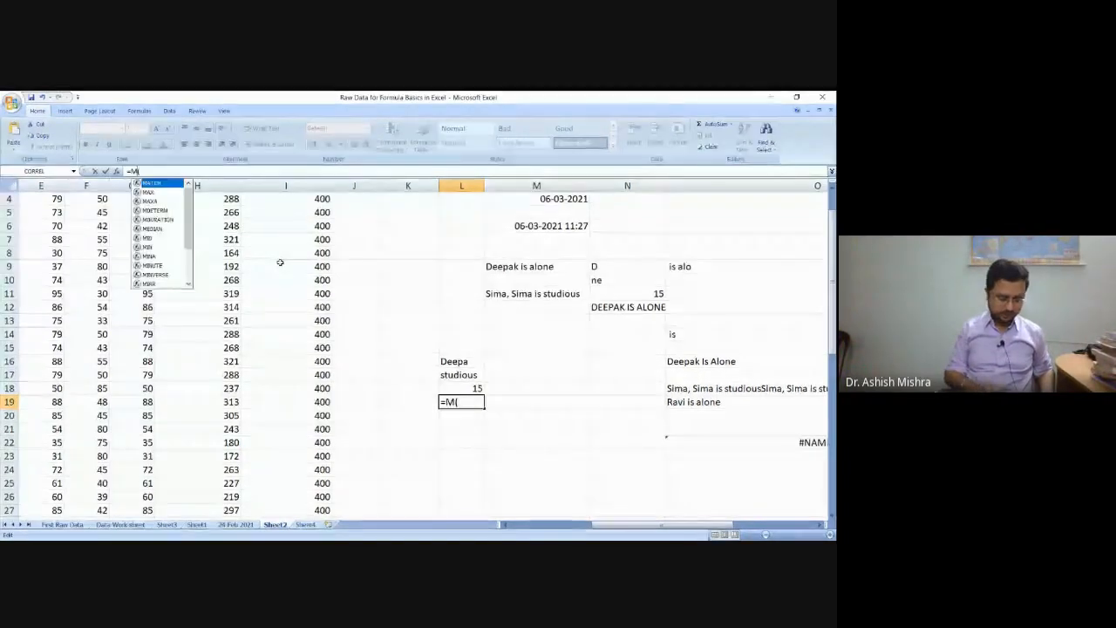
pyautogui.write('I')
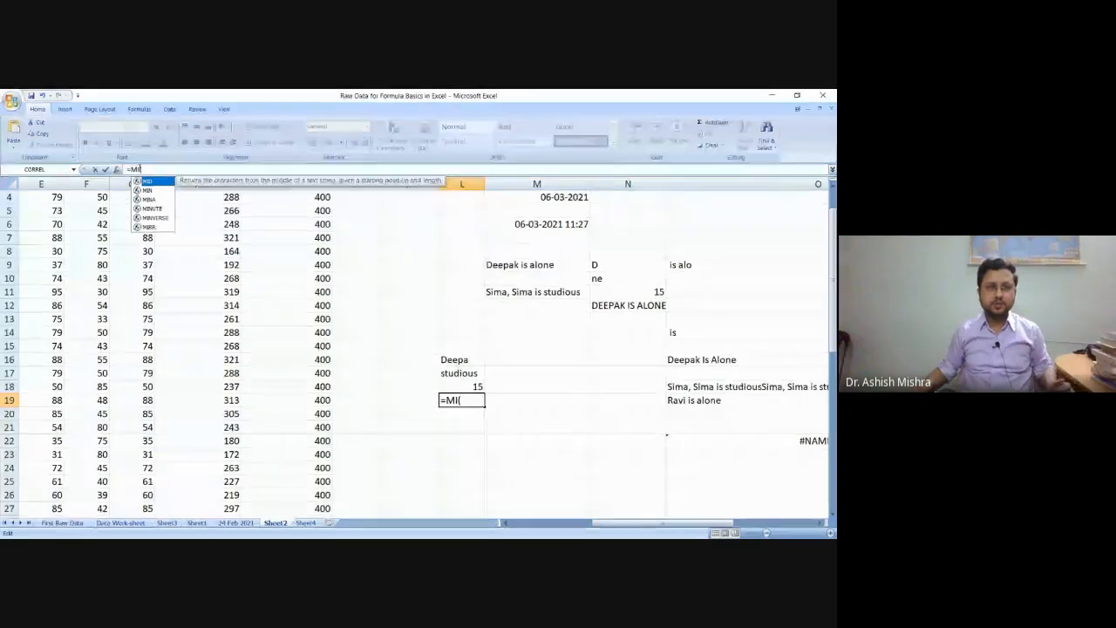
pyautogui.press('Escape')
pyautogui.write('D(')
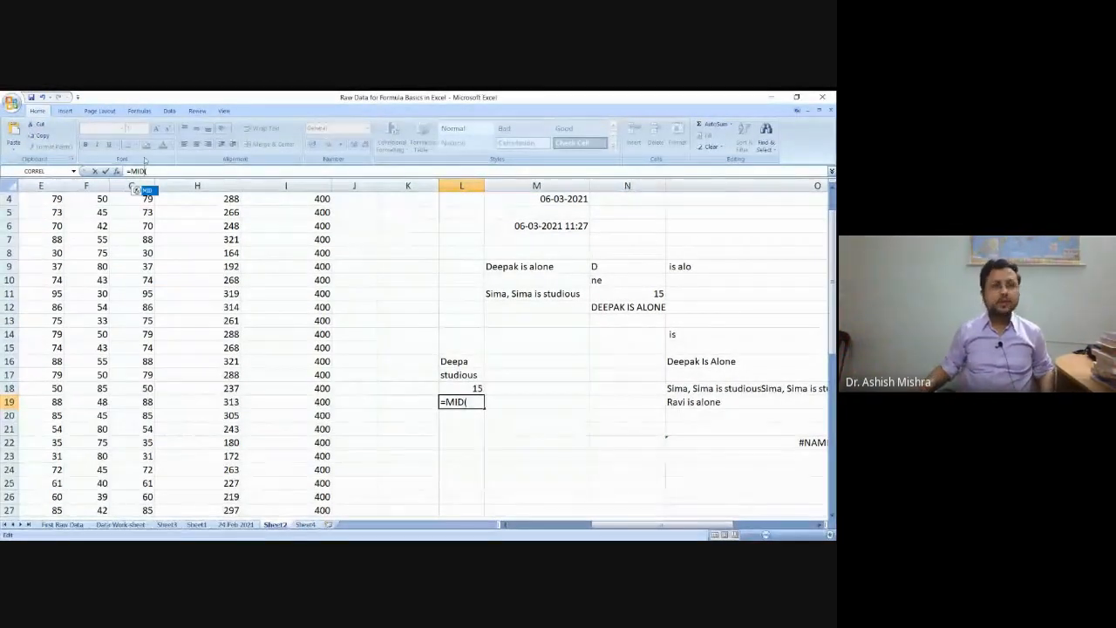
pyautogui.click(150, 172)
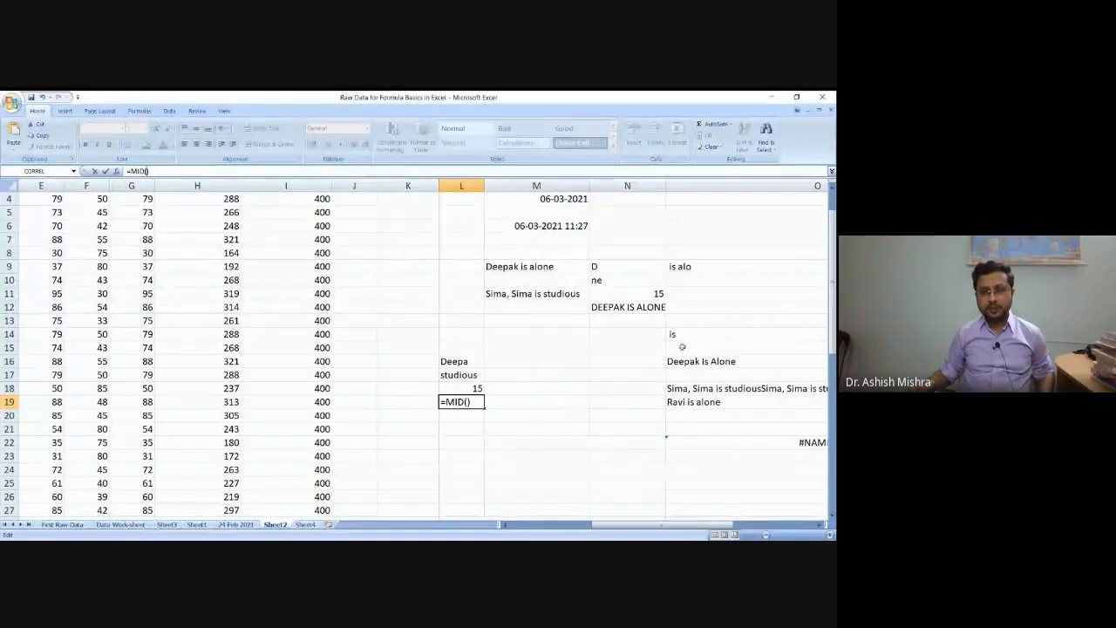
pyautogui.click(510, 266)
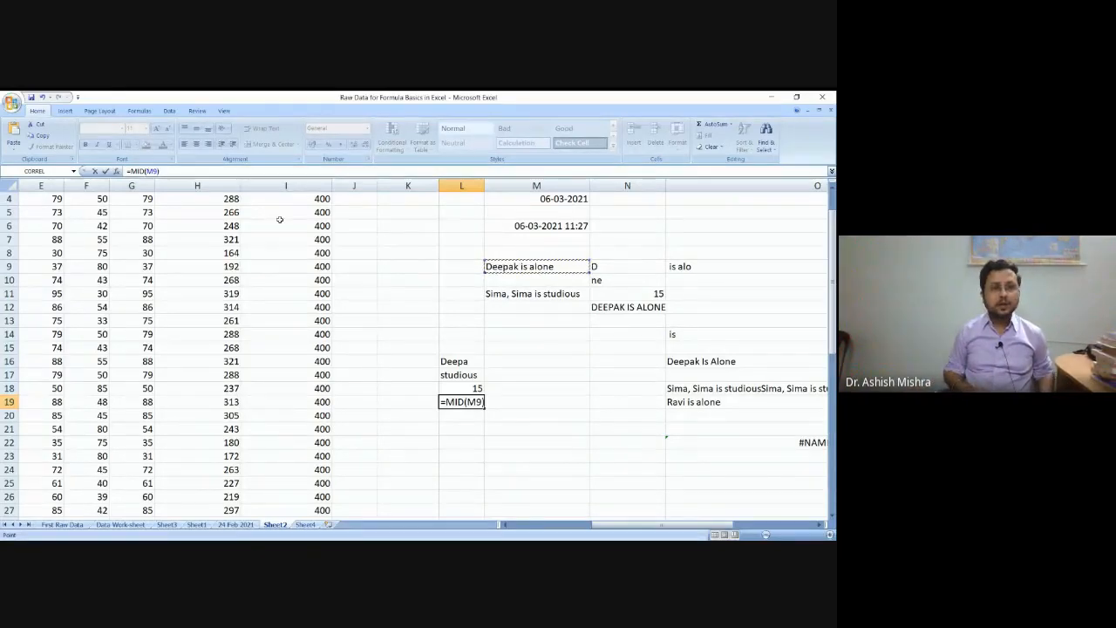
pyautogui.write(',')
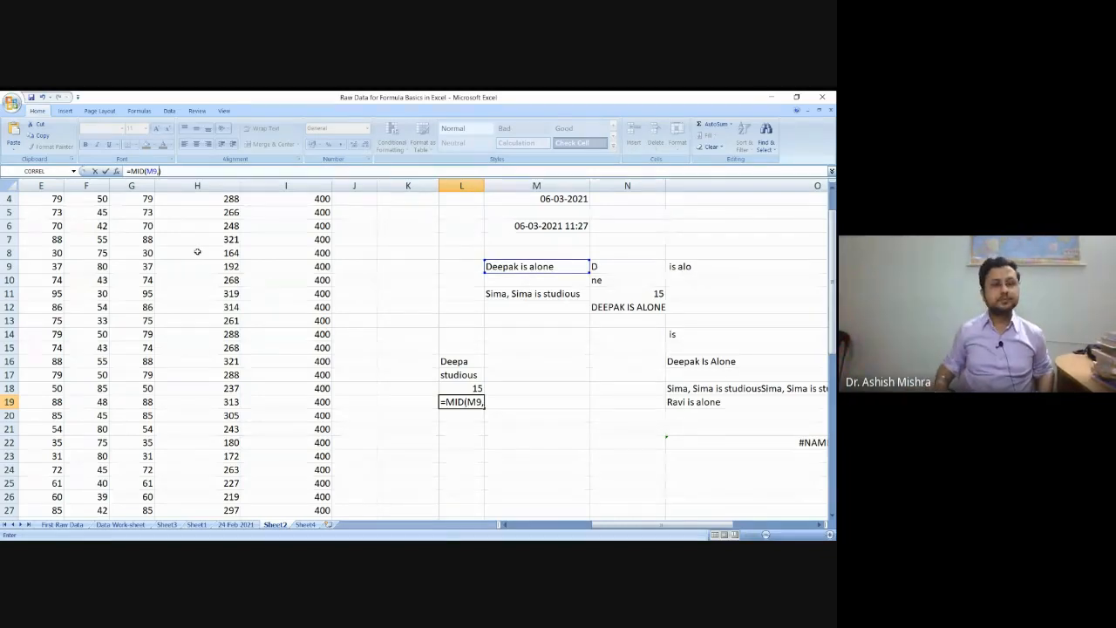
pyautogui.write('8)')
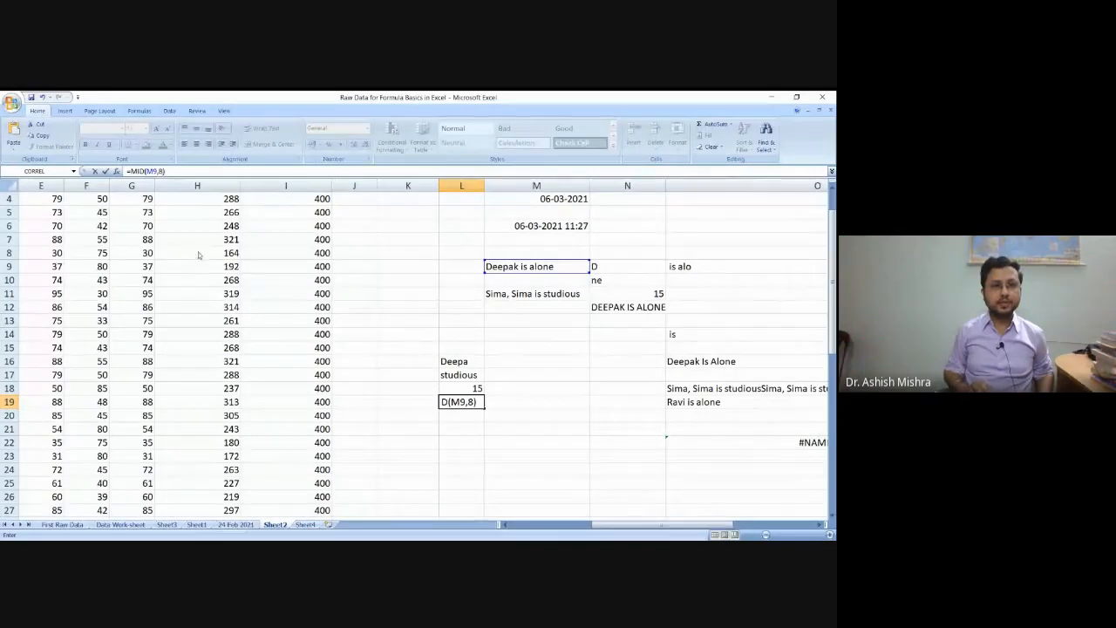
pyautogui.write(',')
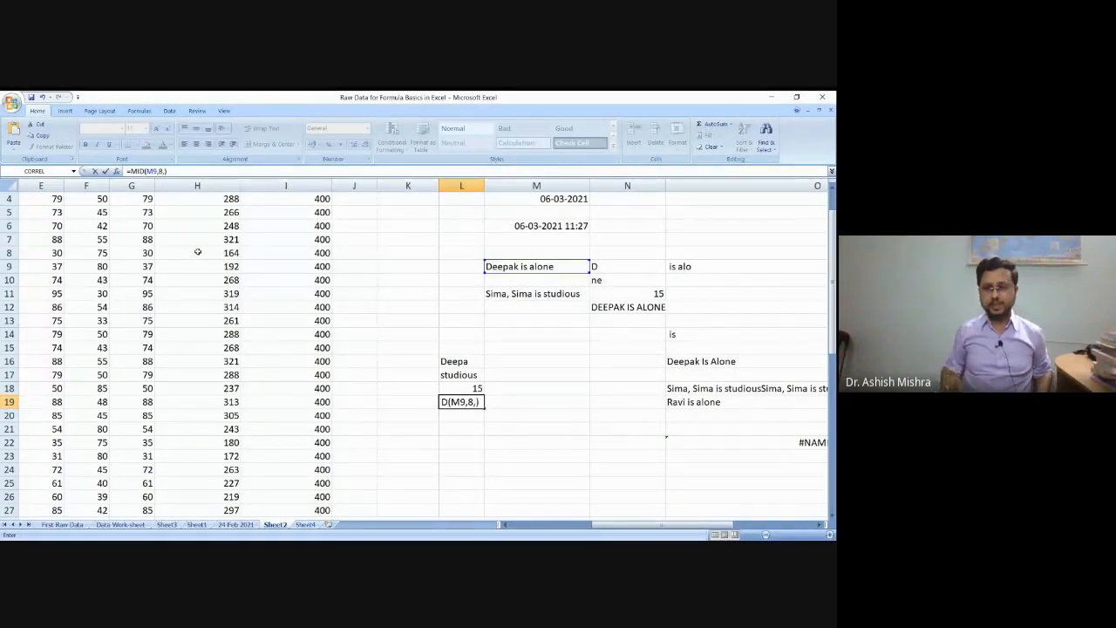
pyautogui.write('2')
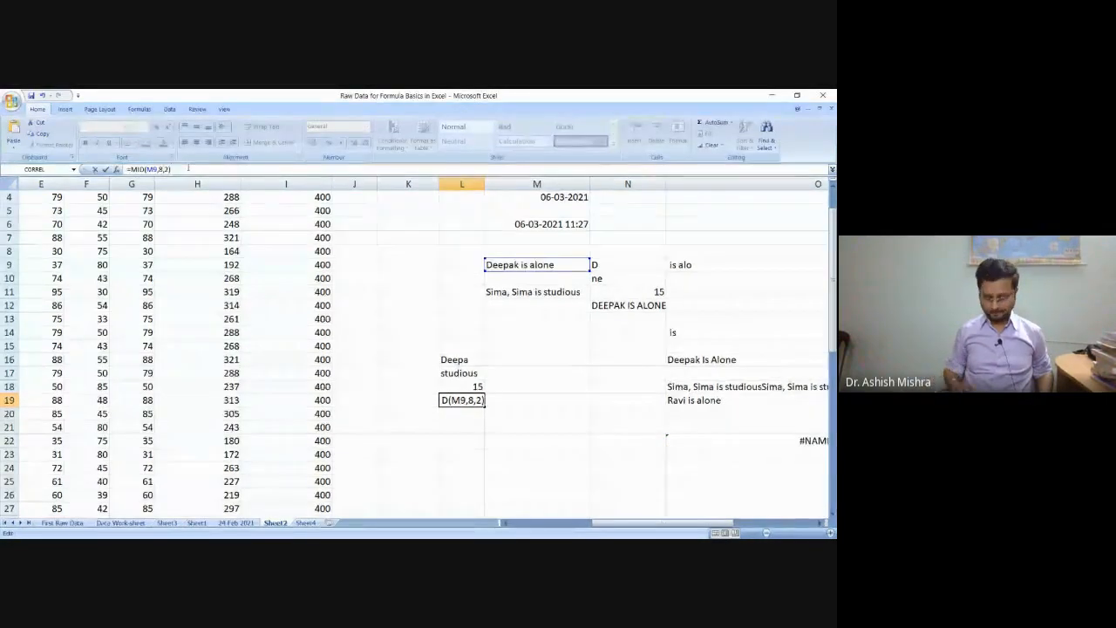
pyautogui.press('Return')
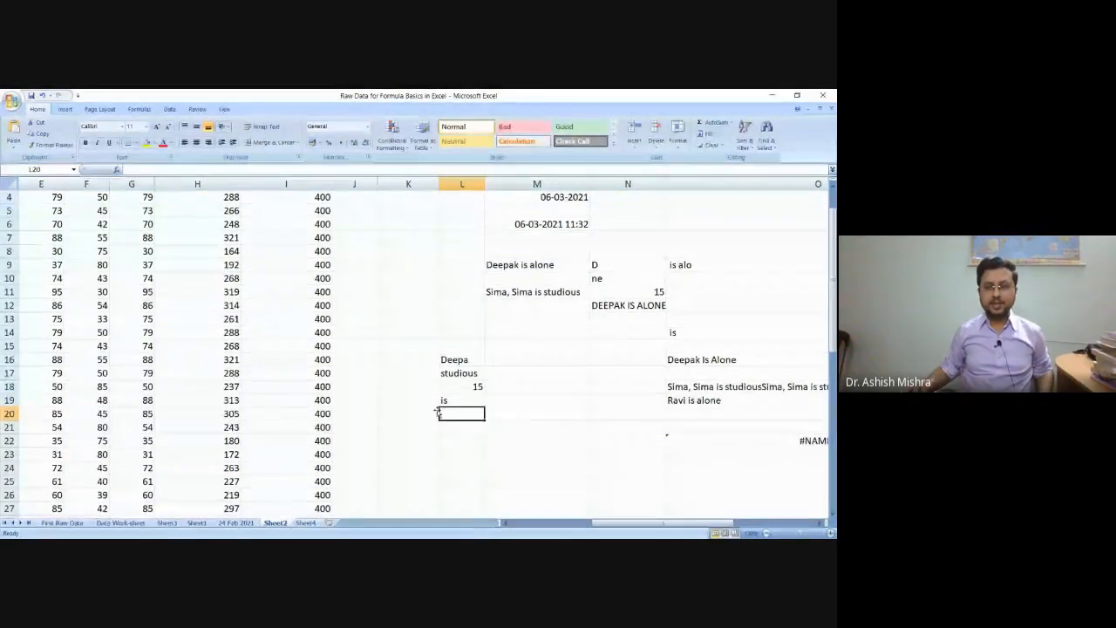
# Step: Change the character count of the MID formula in L19 to 4
pyautogui.click(458, 399)
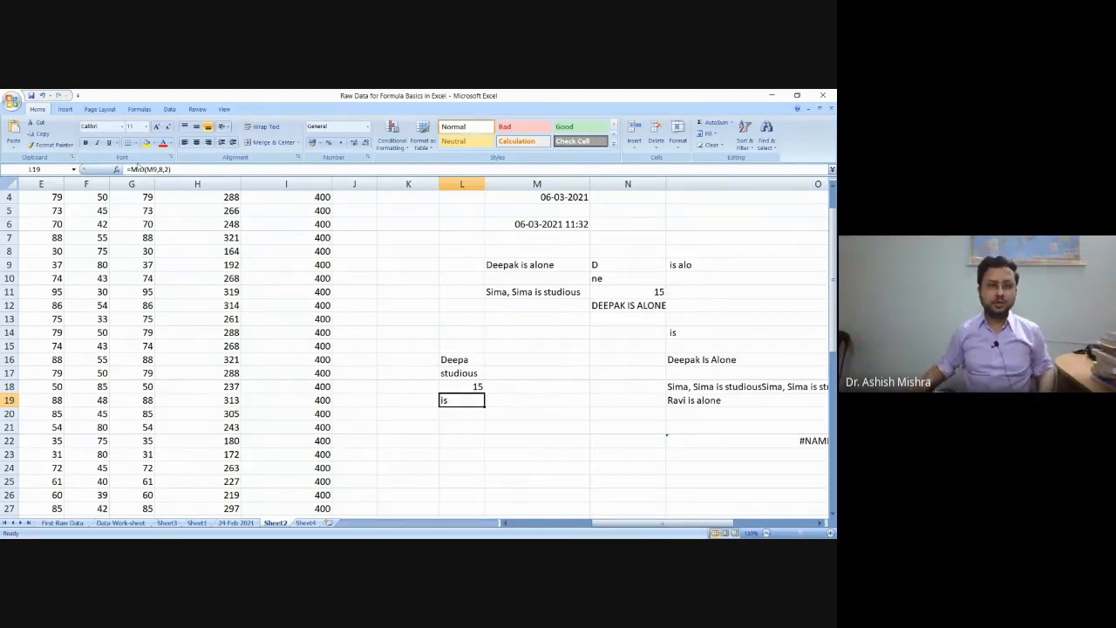
pyautogui.click(169, 168)
pyautogui.press('BackSpace')
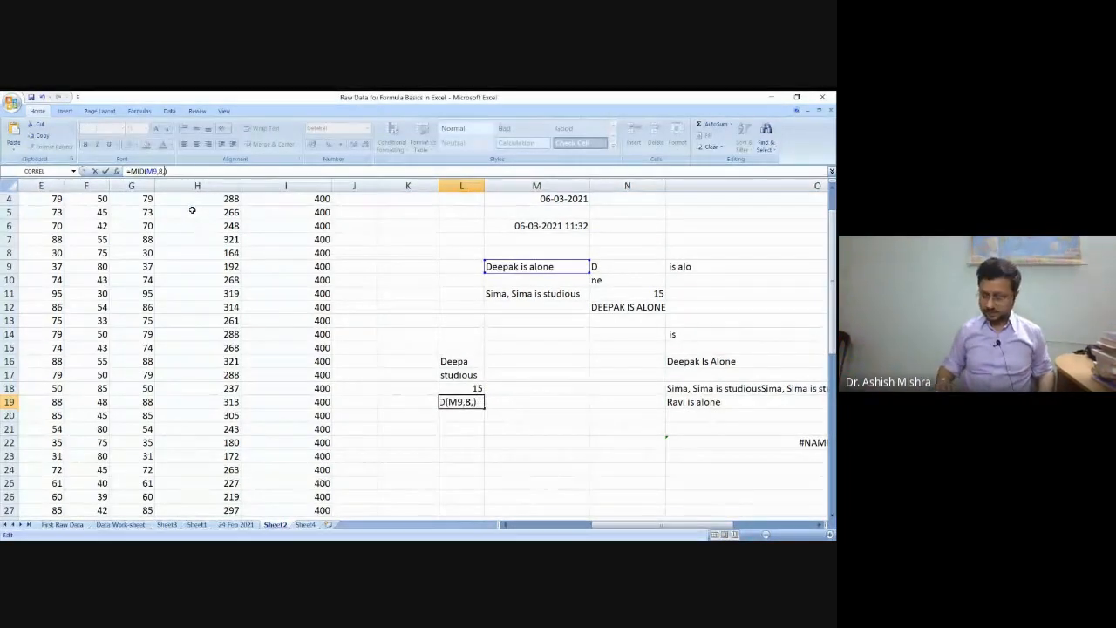
pyautogui.write('4')
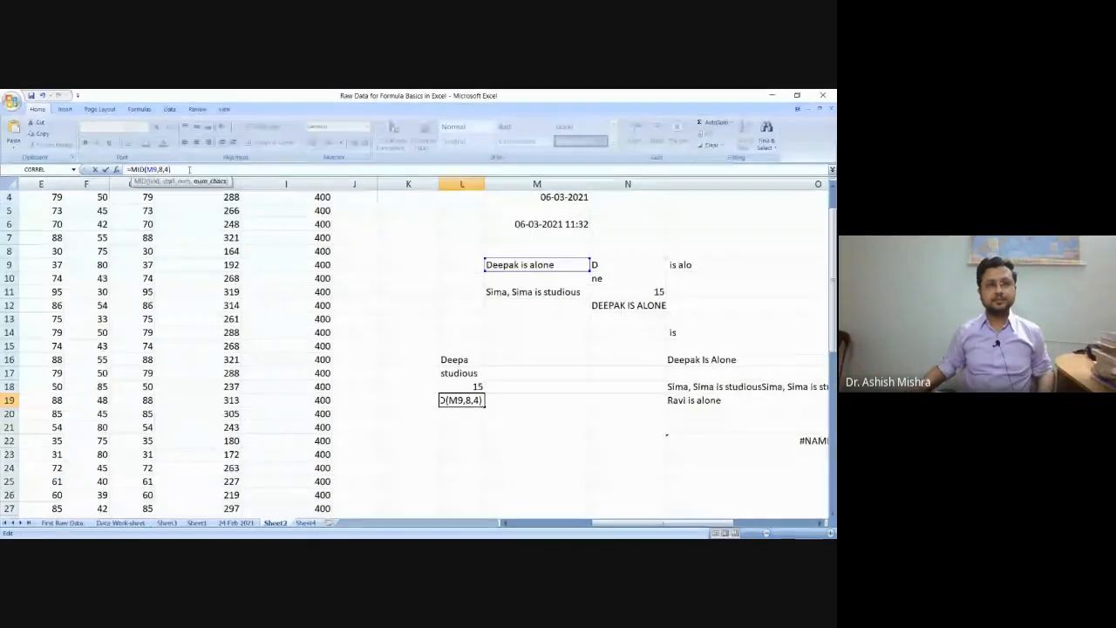
pyautogui.press('Return')
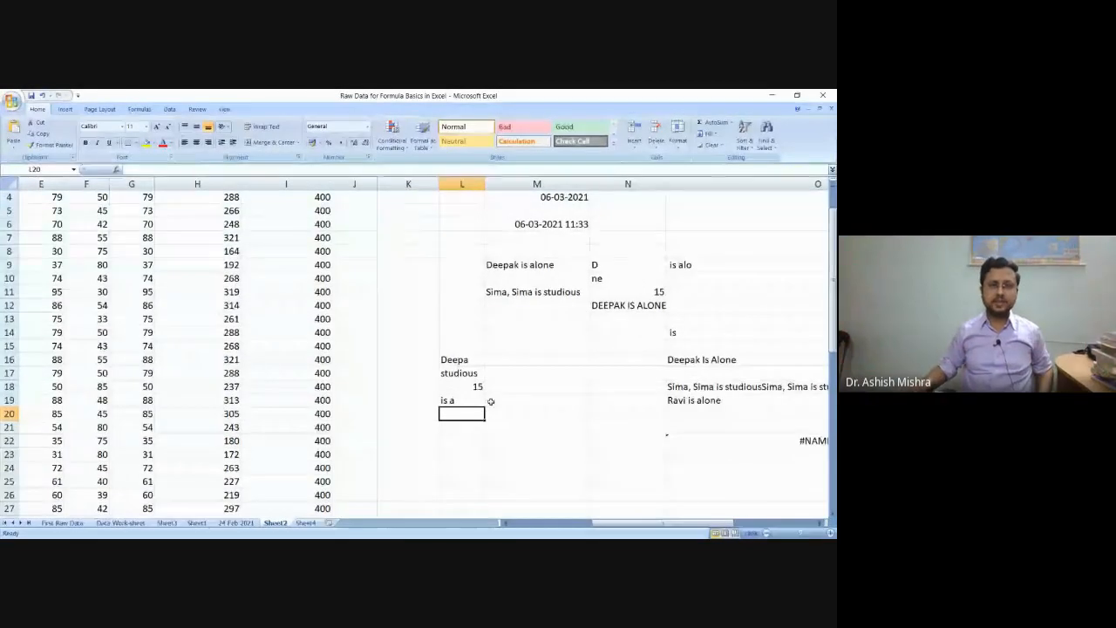
# Step: Try to shorten the formula in L19 to =MID(M9), leaving out the start position and character count
pyautogui.click(461, 400)
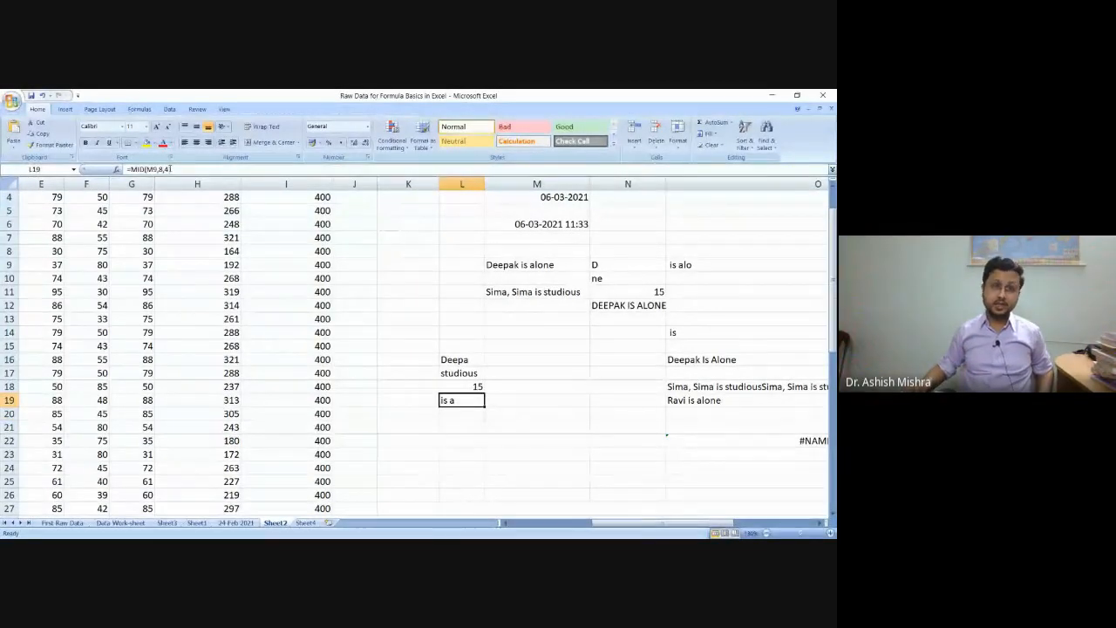
pyautogui.click(185, 171)
pyautogui.write(')')
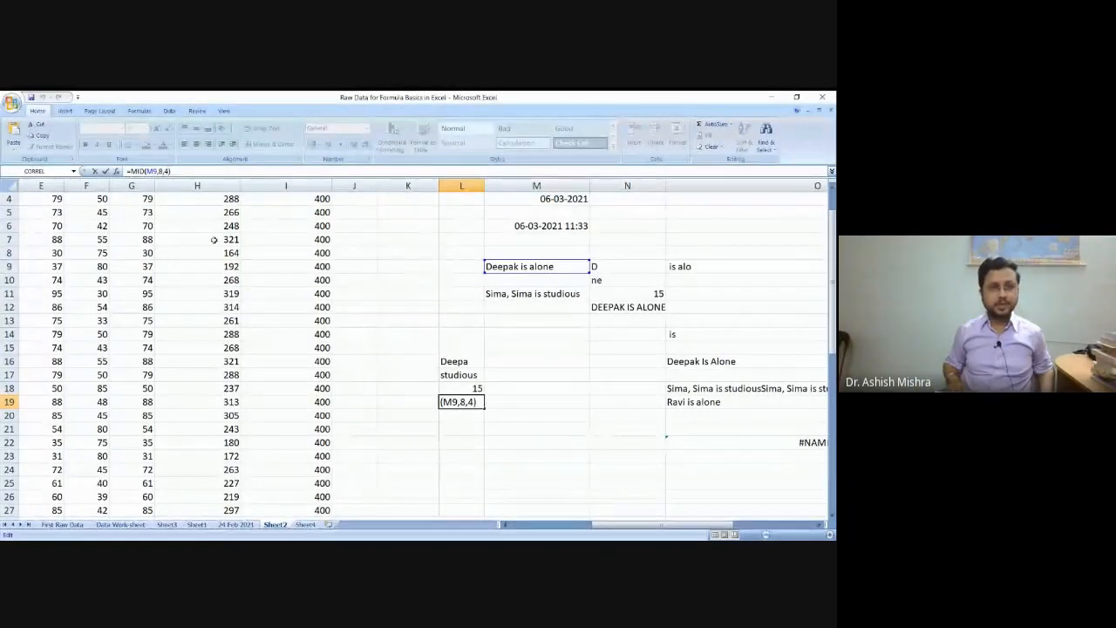
pyautogui.hotkey('shift', 'Left')
pyautogui.hotkey('shift', 'Left')
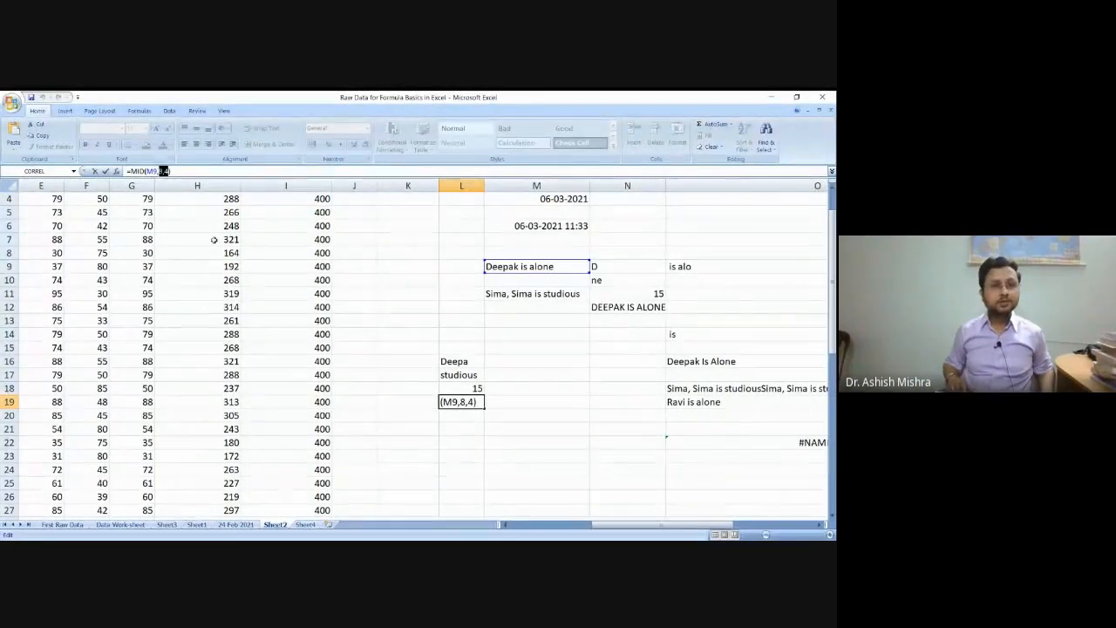
pyautogui.hotkey('shift', 'Left')
pyautogui.hotkey('shift', 'Left')
pyautogui.press('BackSpace')
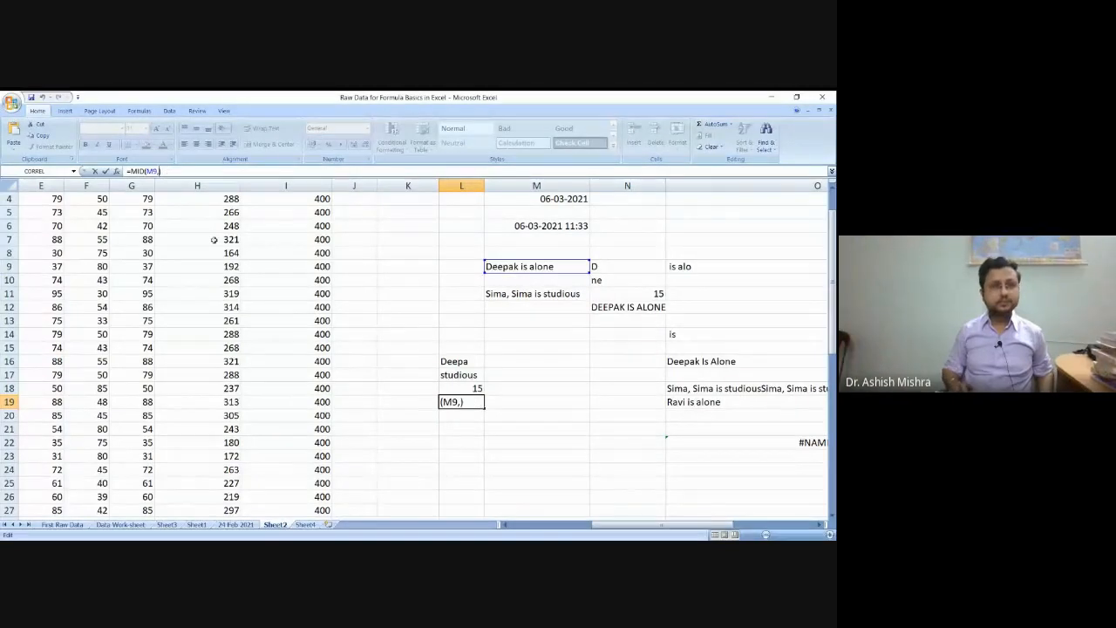
pyautogui.press('BackSpace')
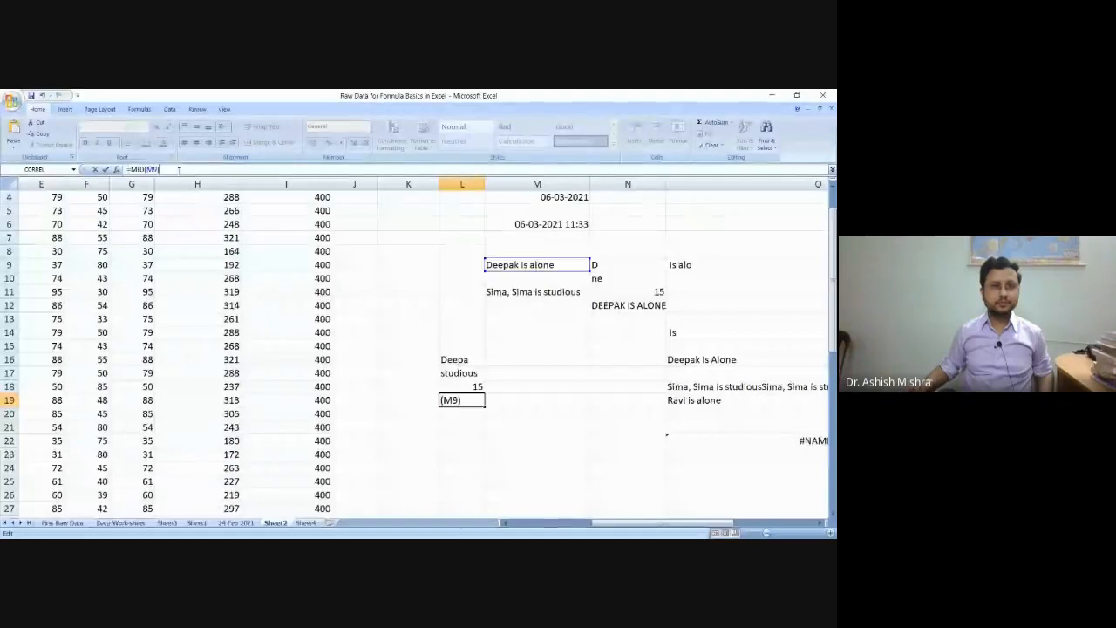
pyautogui.press('Return')
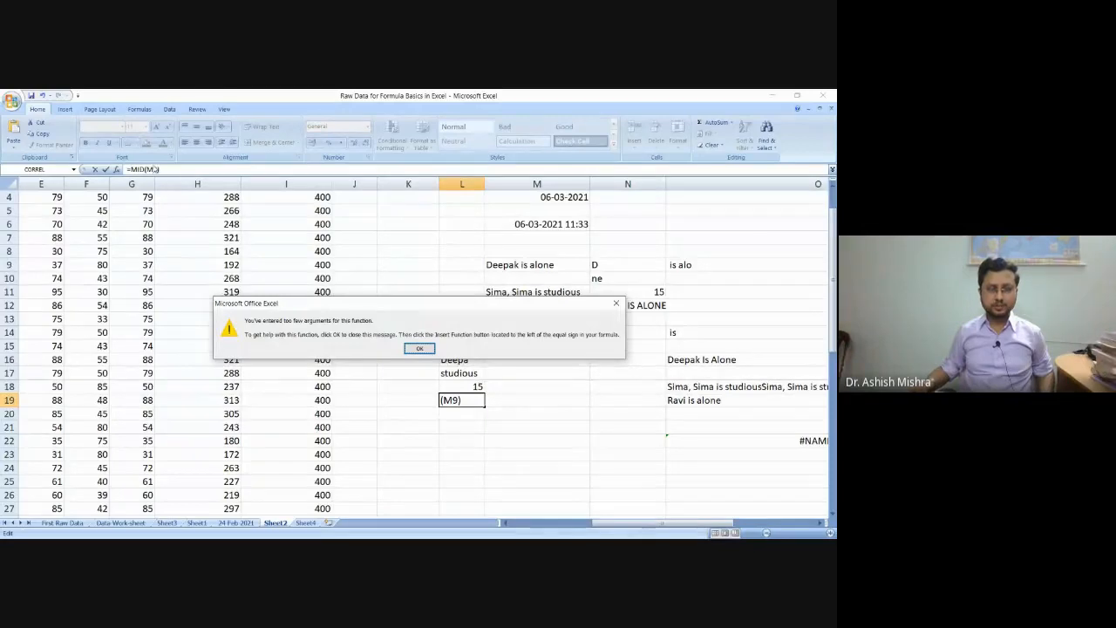
pyautogui.click(420, 348)
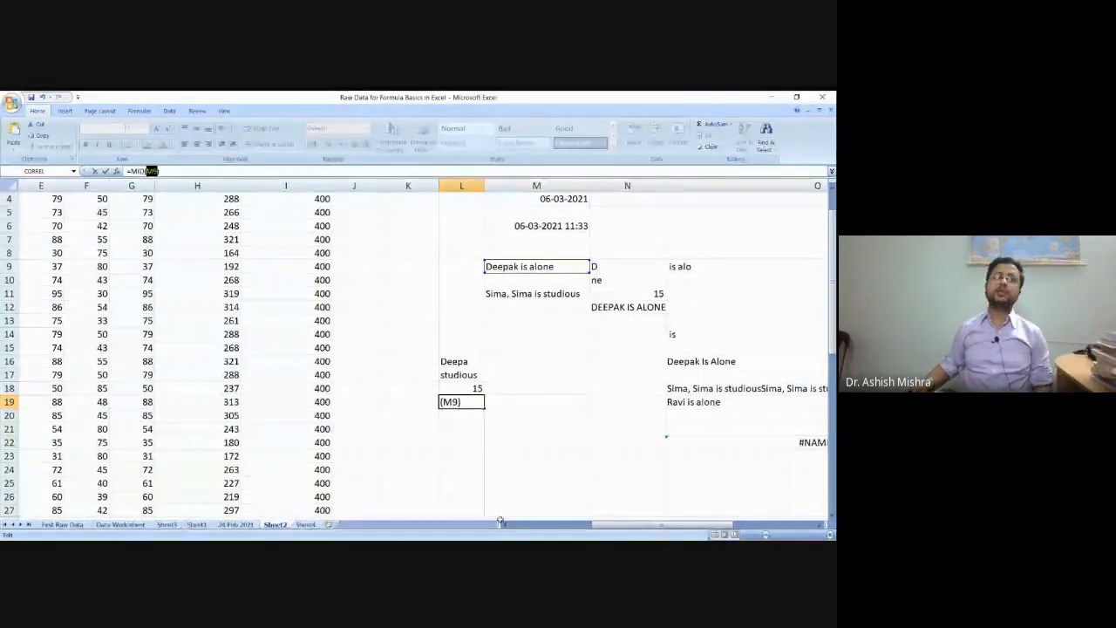
pyautogui.click(516, 268)
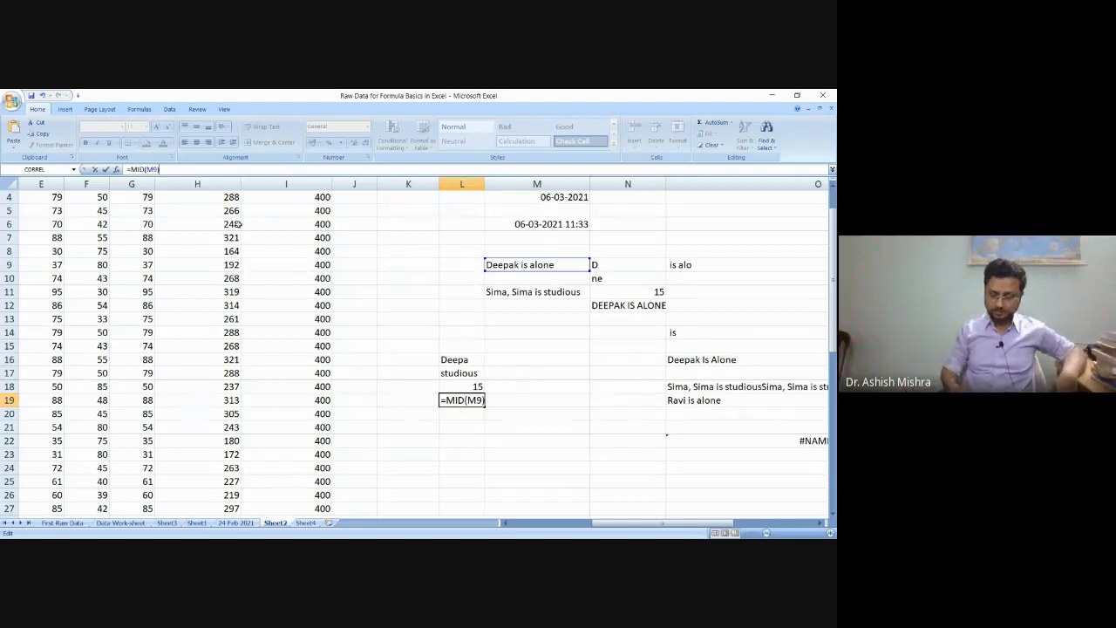
# Step: Replace the formula in L19 with =PROPER(M9) to capitalize each word of the sentence in M9
pyautogui.press('BackSpace')
pyautogui.press('BackSpace')
pyautogui.press('BackSpace')
pyautogui.press('BackSpace')
pyautogui.press('BackSpace')
pyautogui.press('BackSpace')
pyautogui.press('BackSpace')
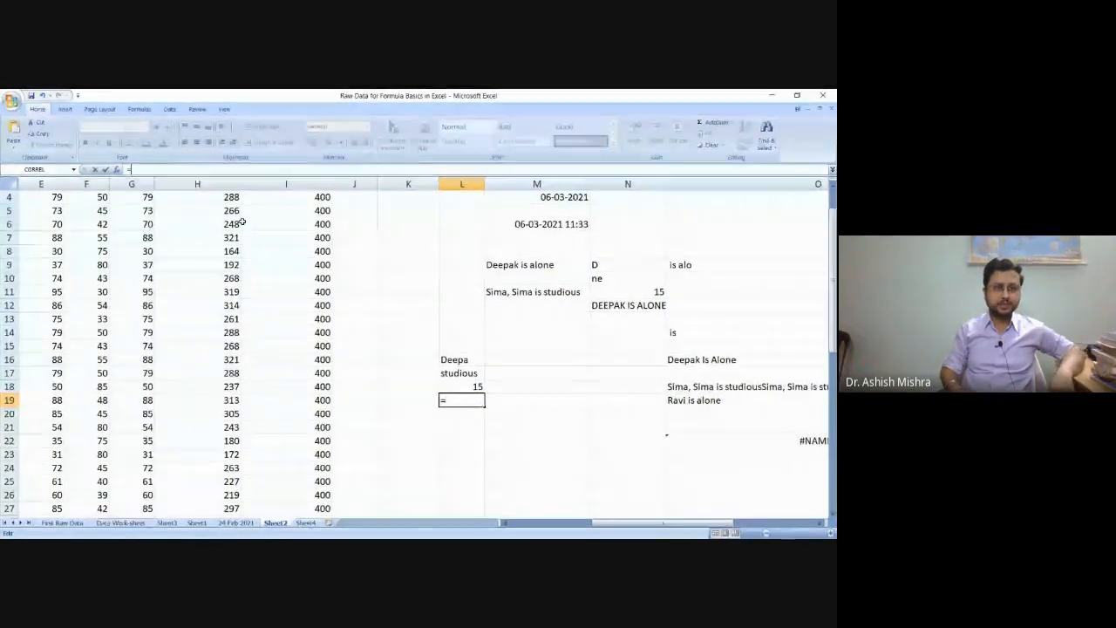
pyautogui.write('P')
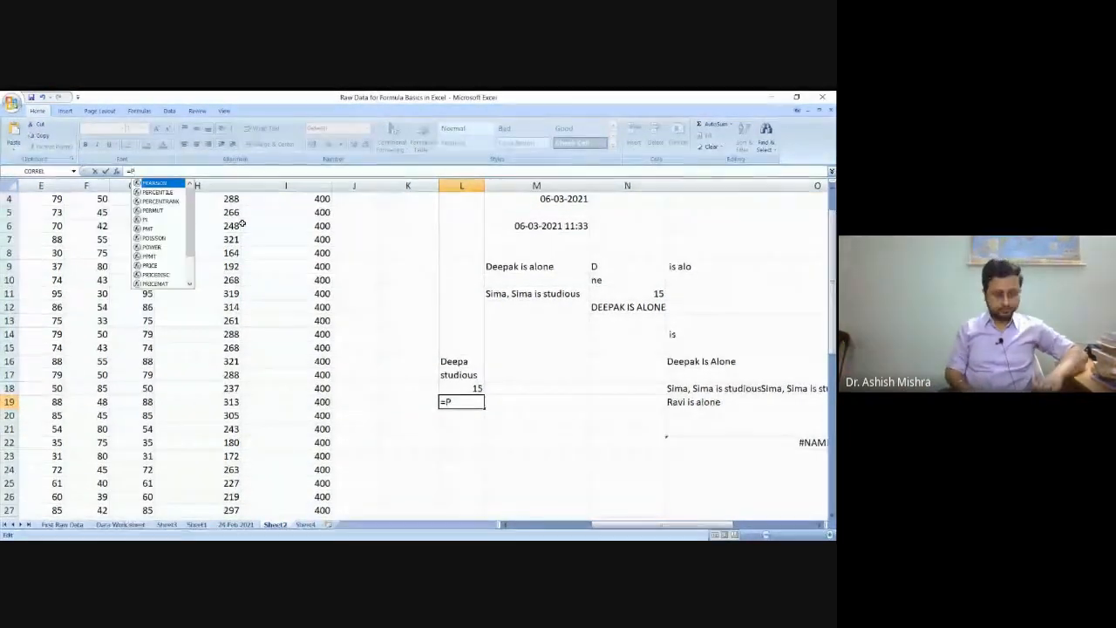
pyautogui.write('roper')
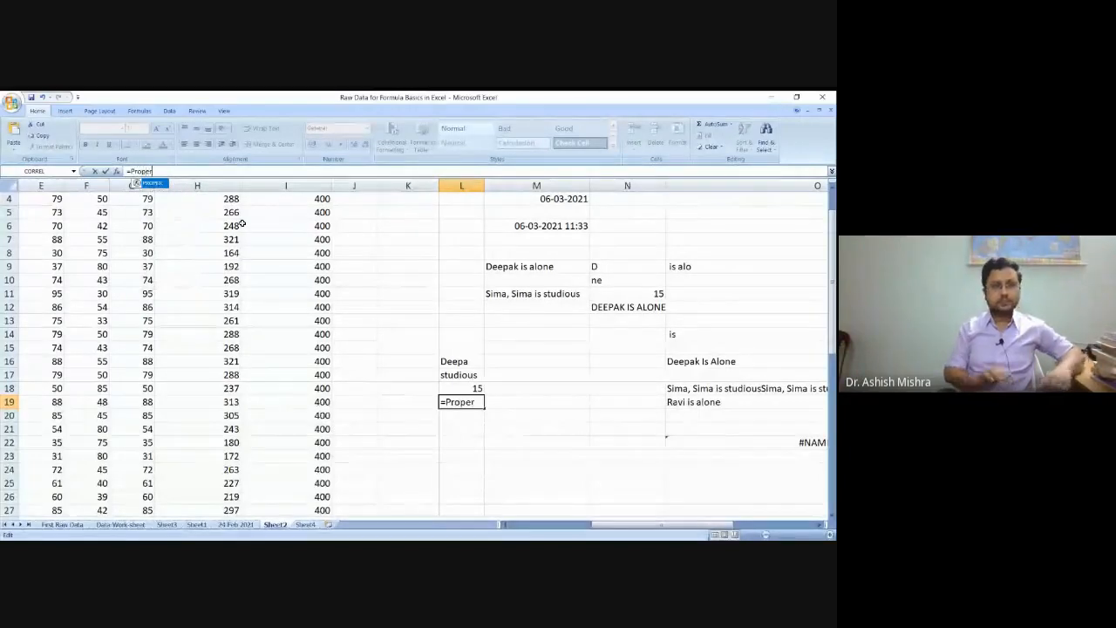
pyautogui.write('()')
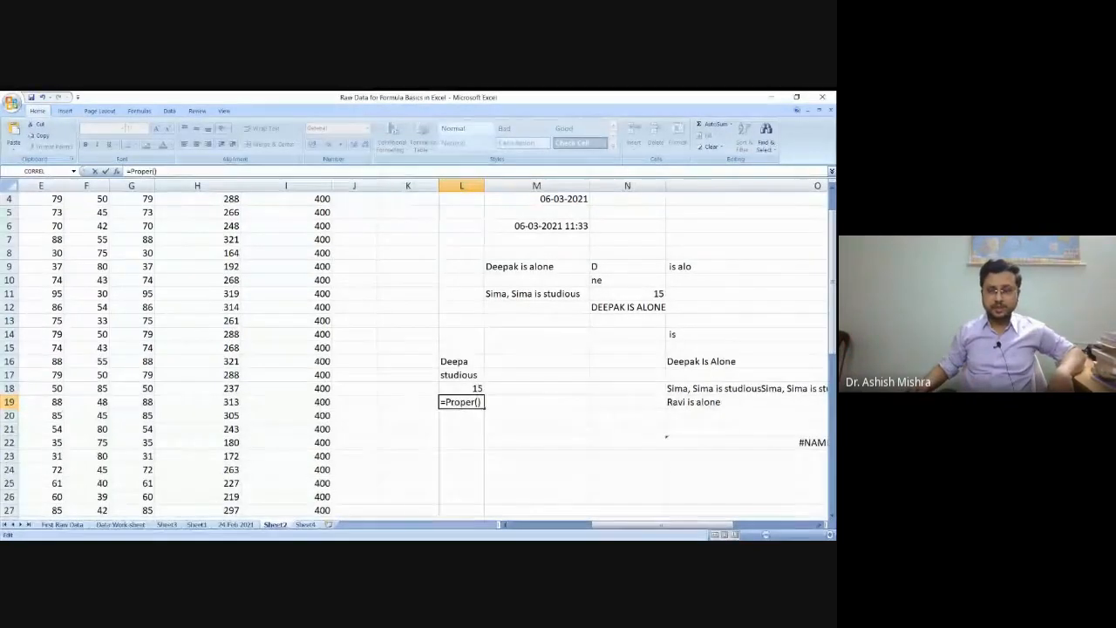
pyautogui.click(534, 266)
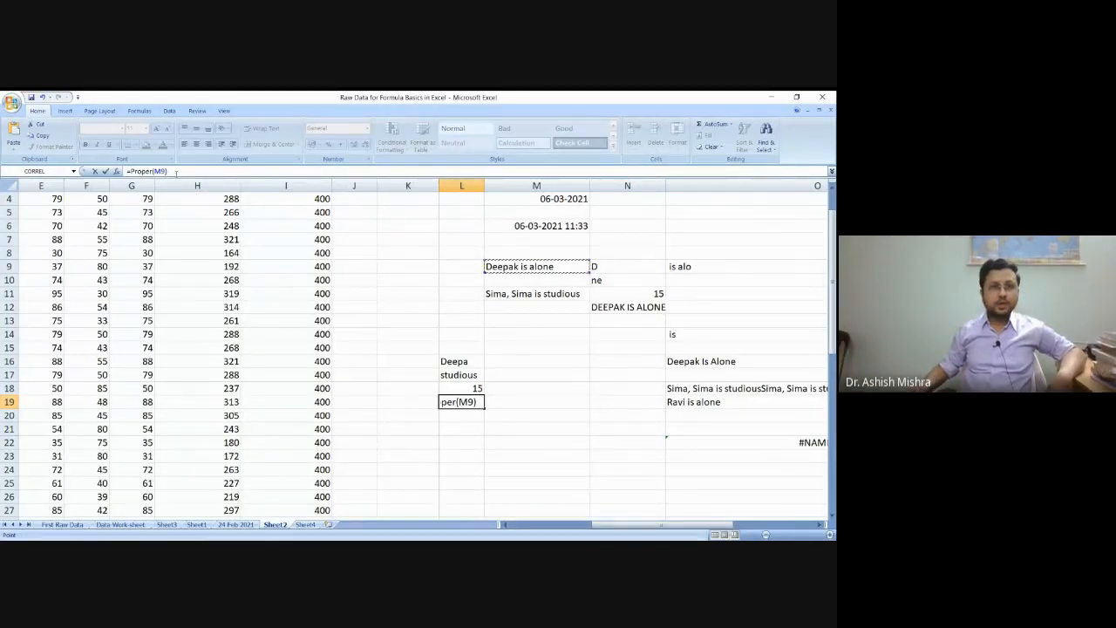
pyautogui.press('Return')
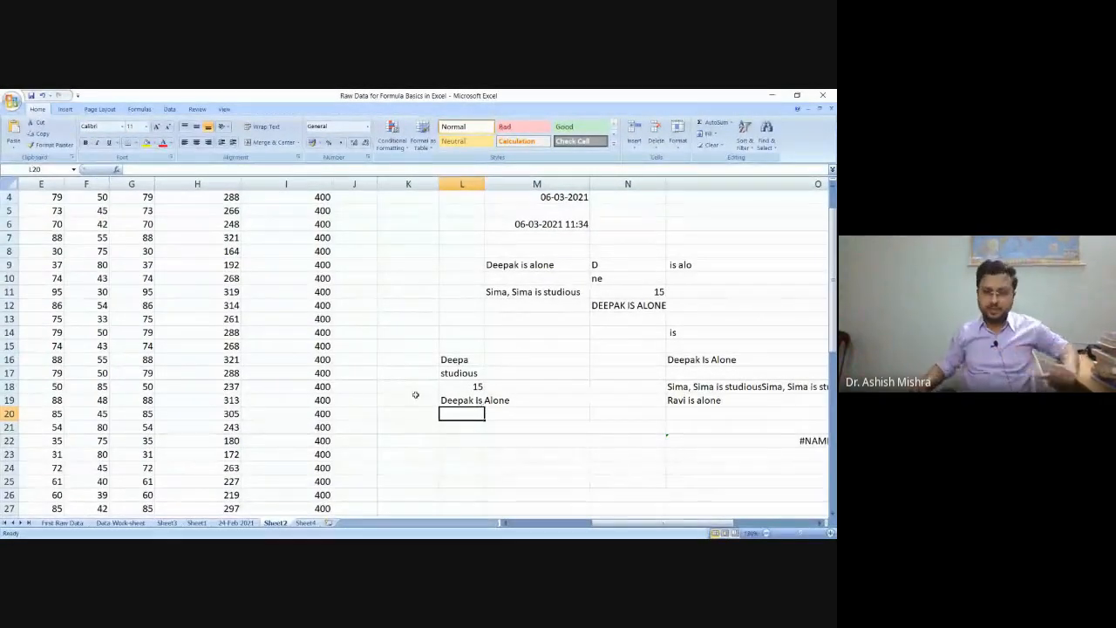
pyautogui.click(465, 401)
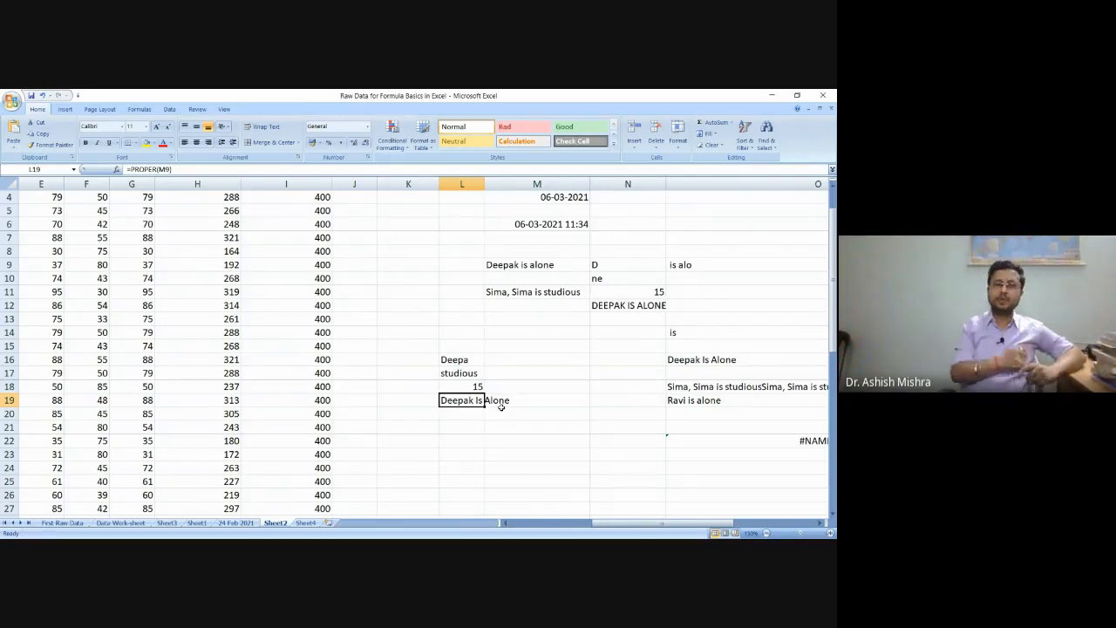
pyautogui.click(495, 400)
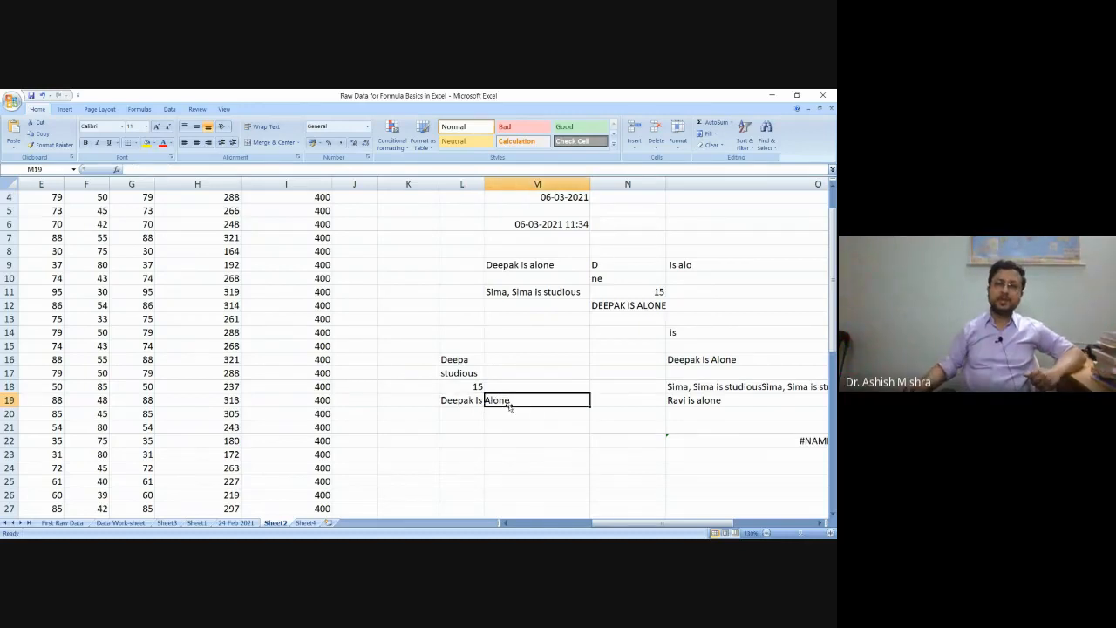
pyautogui.click(455, 402)
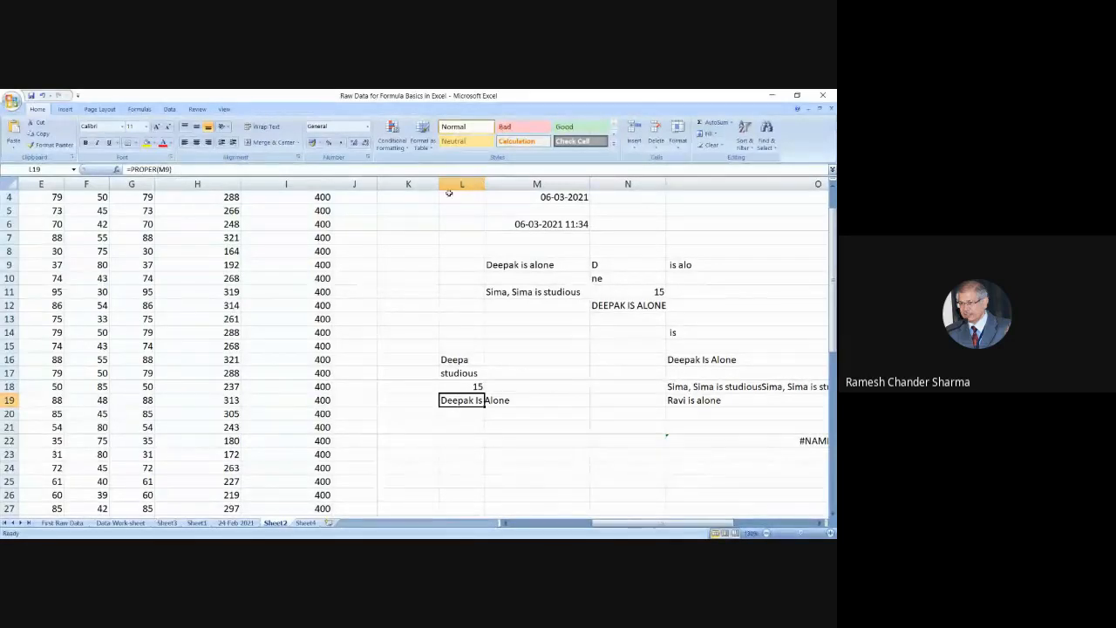
pyautogui.click(498, 400)
pyautogui.click(462, 403)
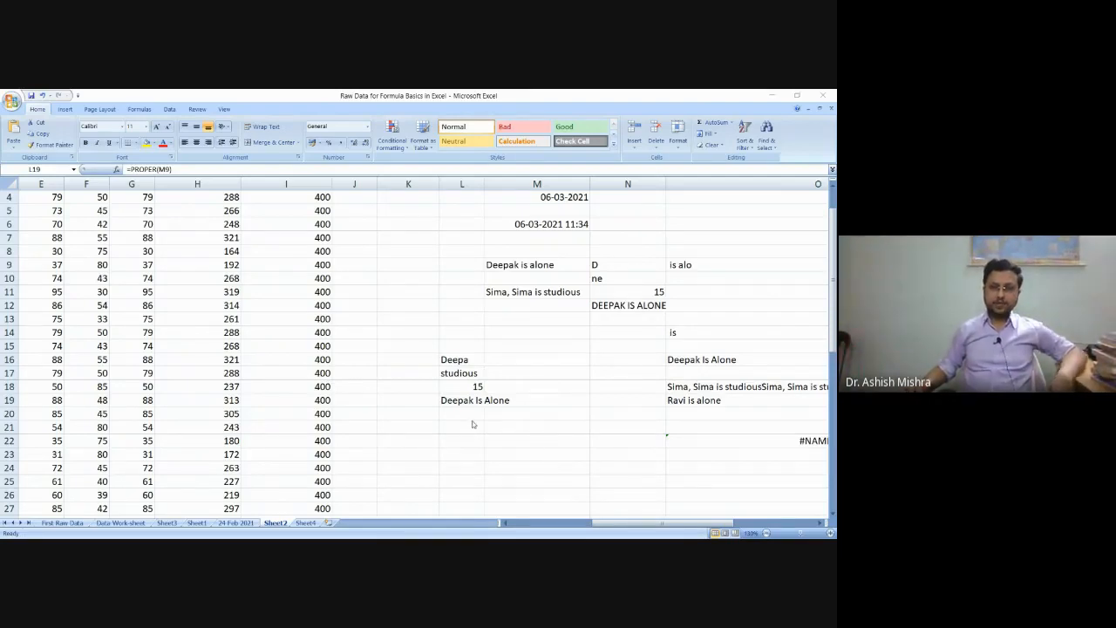
pyautogui.hotkey('alt', 'Tab')
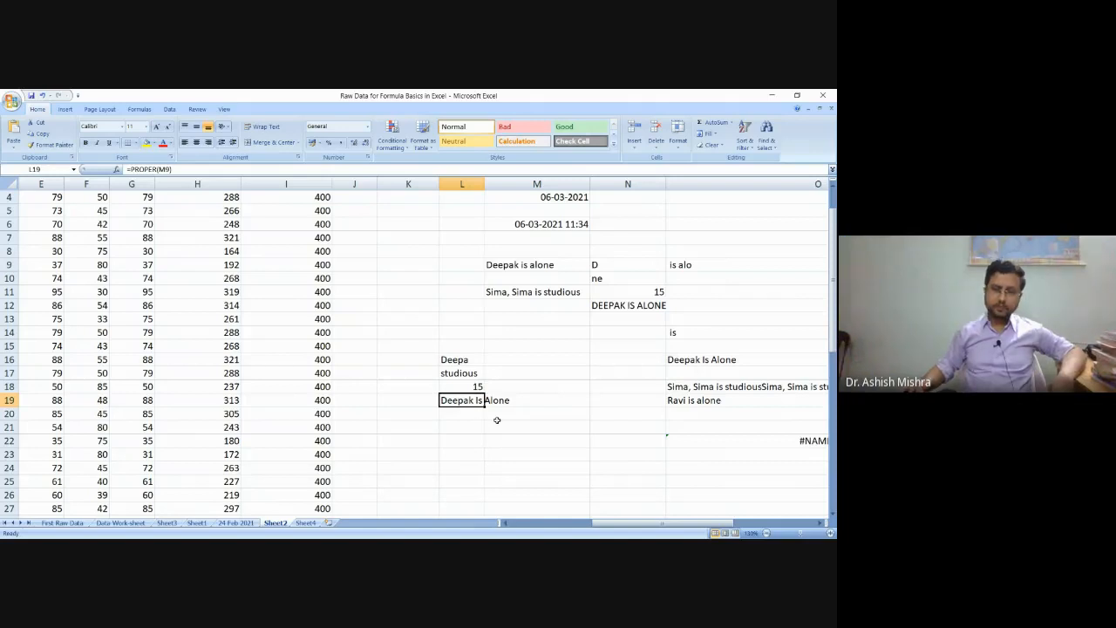
# Step: Enter the formula =TRIM(M9) in cell L21 and widen column L slightly
pyautogui.click(459, 427)
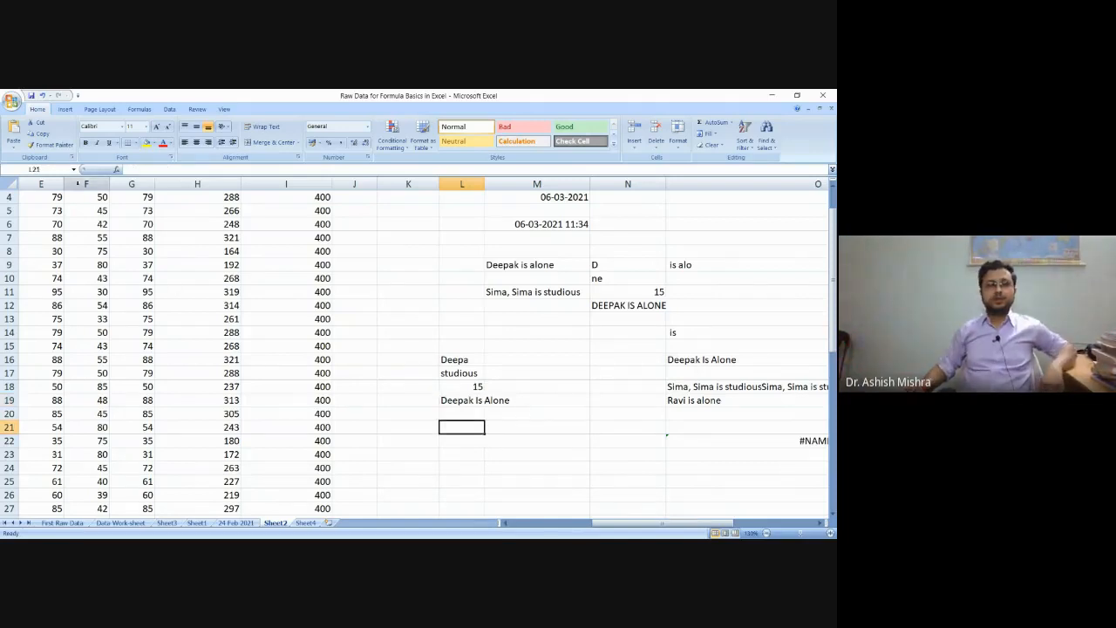
pyautogui.click(148, 170)
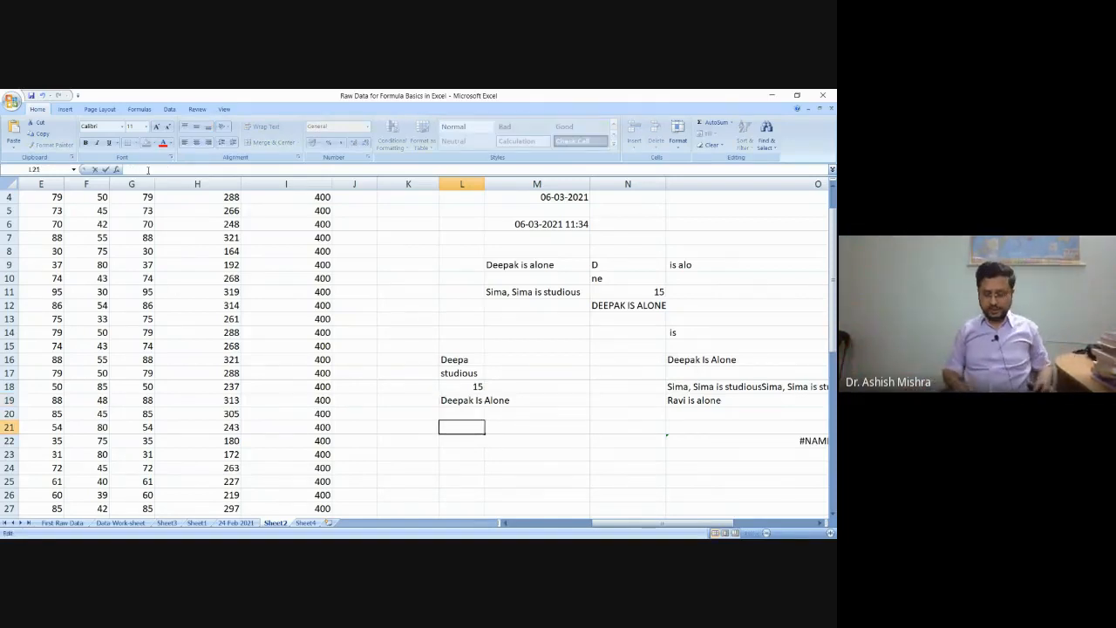
pyautogui.write('=t')
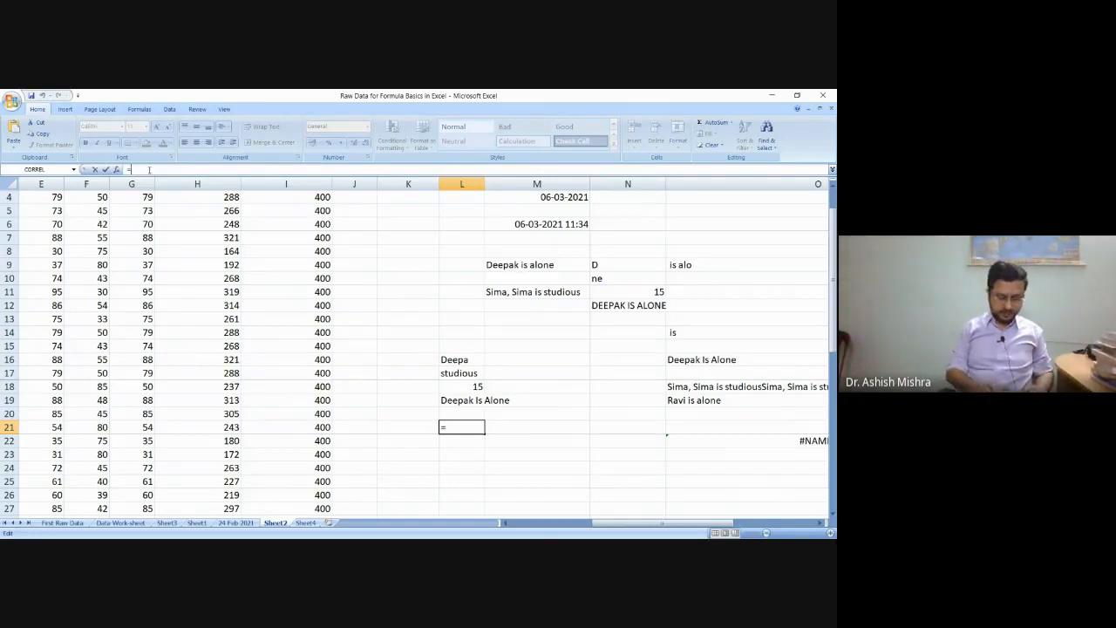
pyautogui.write('rim')
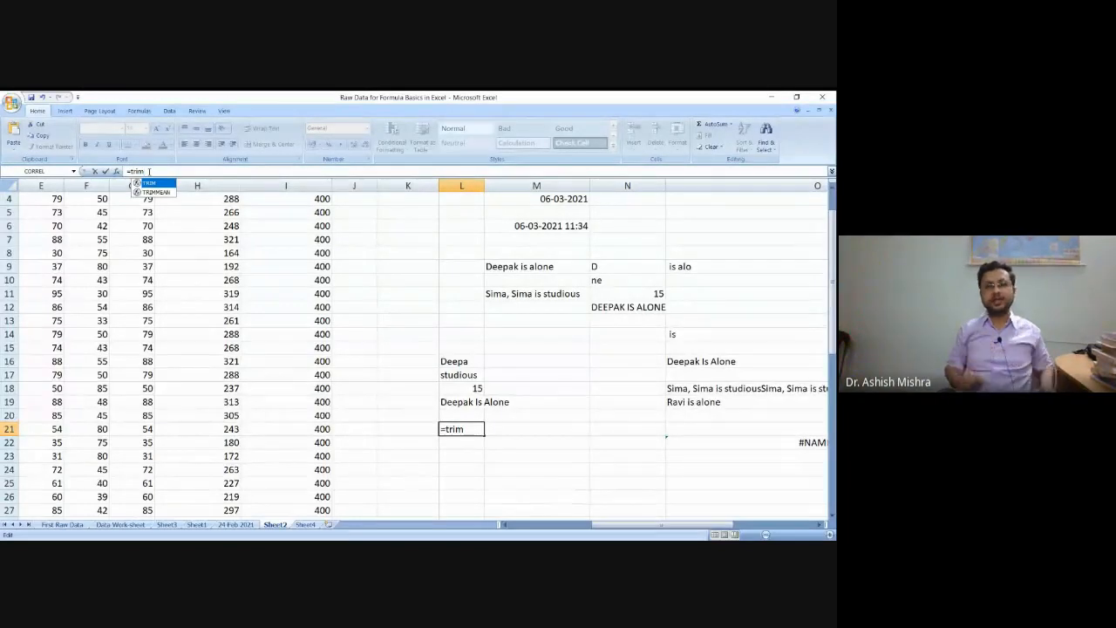
pyautogui.write('()')
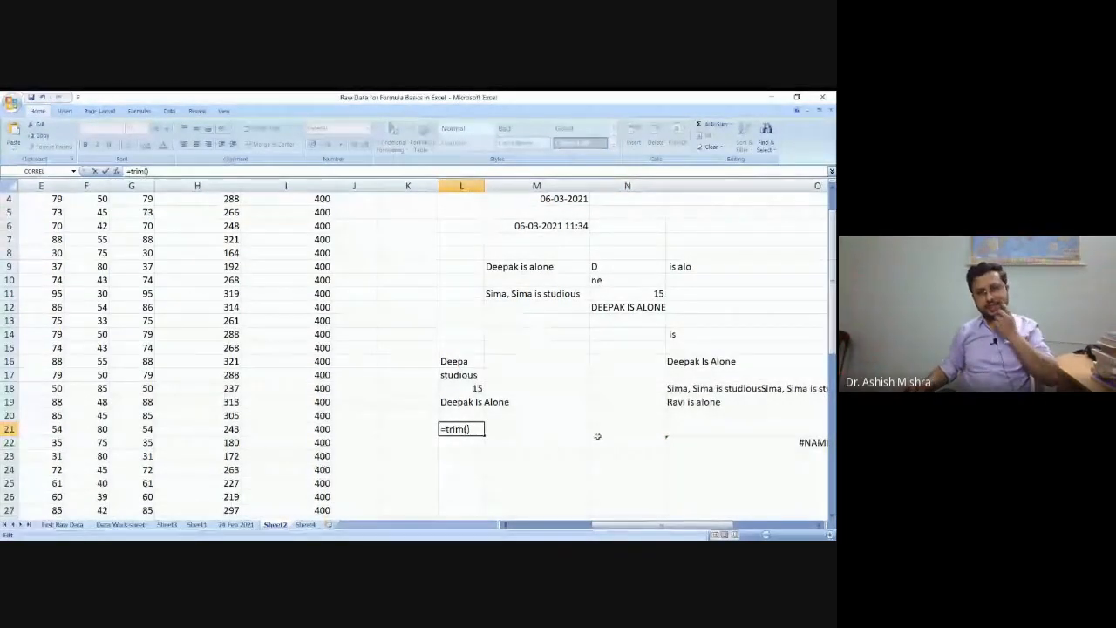
pyautogui.click(520, 267)
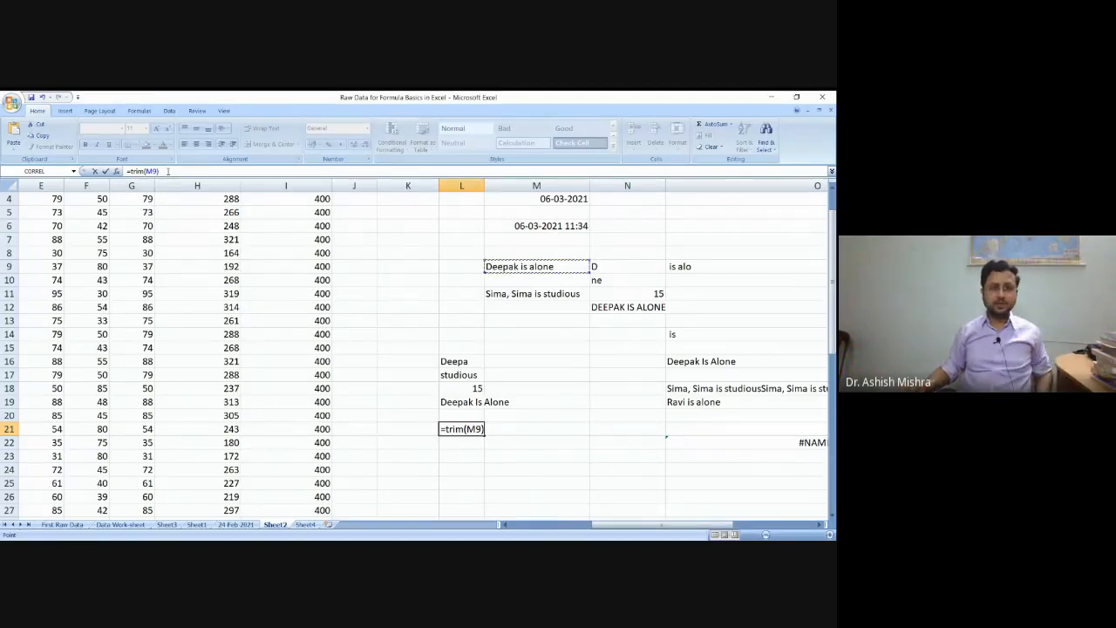
pyautogui.press('Return')
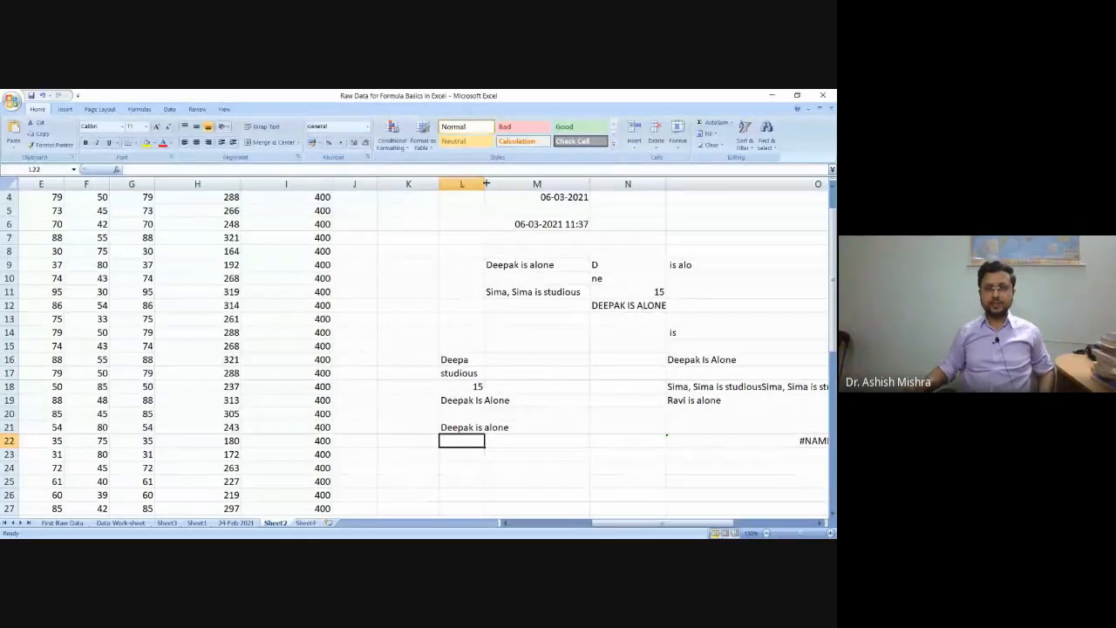
pyautogui.moveTo(486, 183)
pyautogui.mouseDown()
pyautogui.moveTo(453, 183)
pyautogui.moveTo(501, 184)
pyautogui.mouseUp()
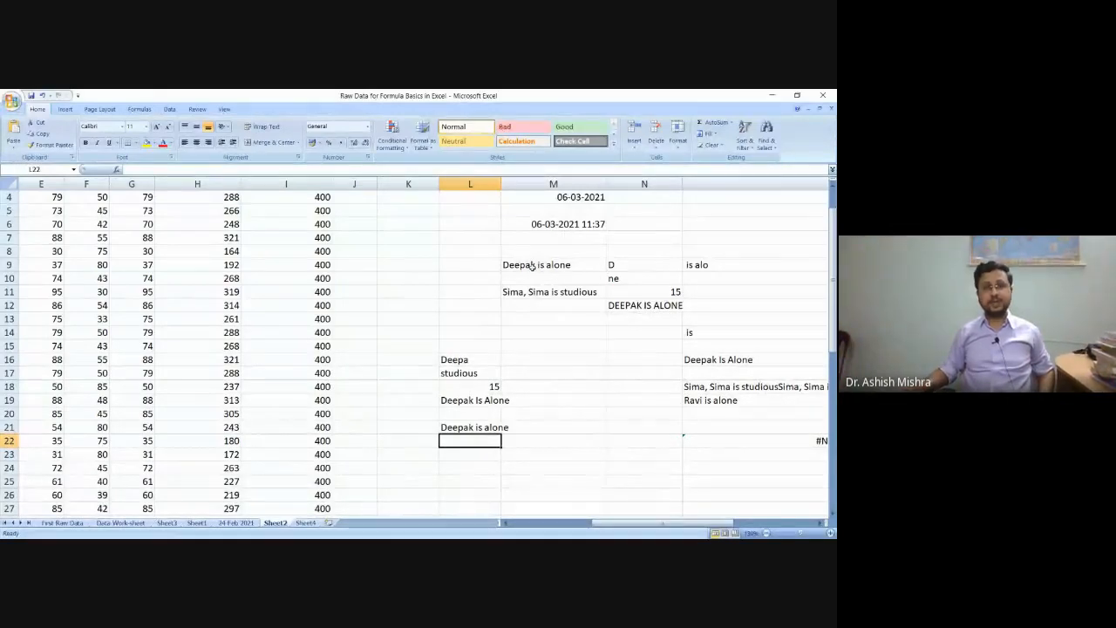
pyautogui.click(452, 457)
# Step: Insert several extra spaces before and after "is" in the sentence in M9
pyautogui.click(528, 268)
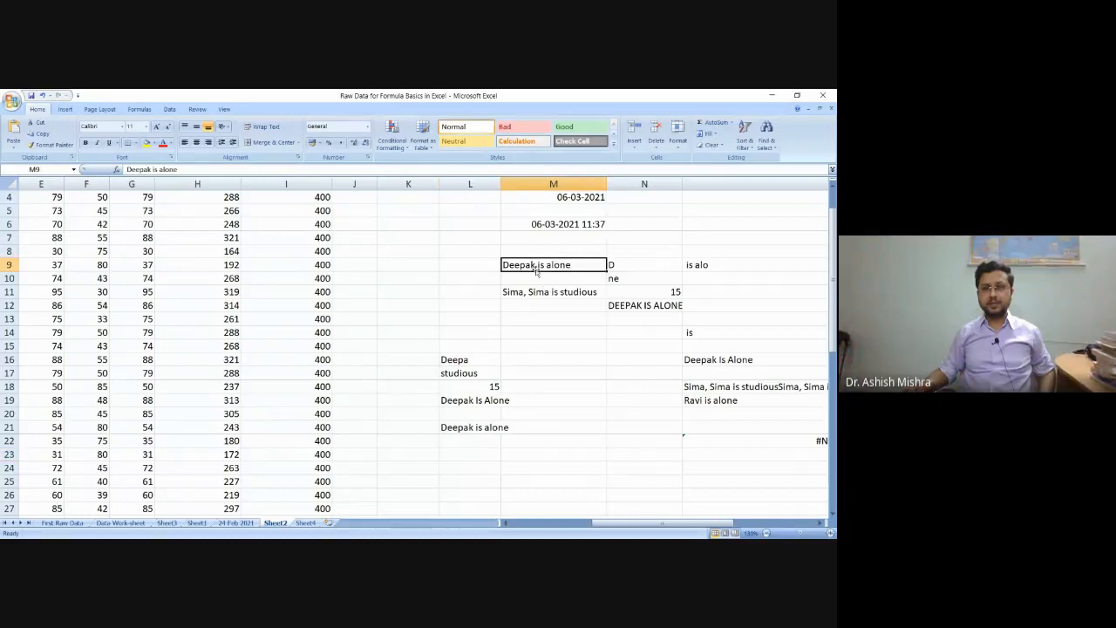
pyautogui.doubleClick(538, 264)
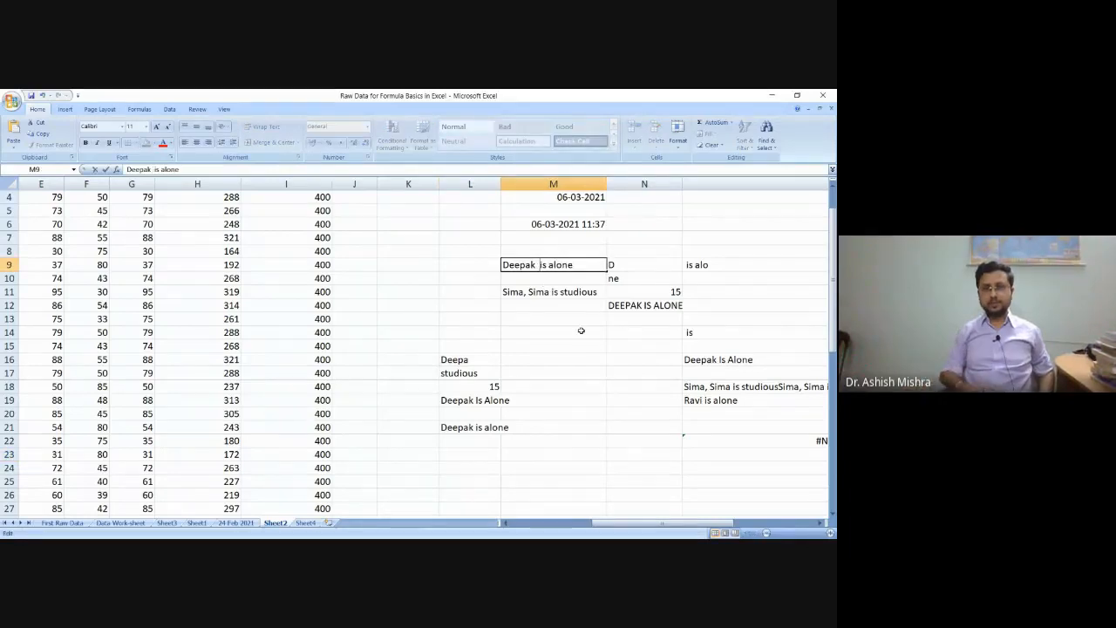
pyautogui.click(552, 264)
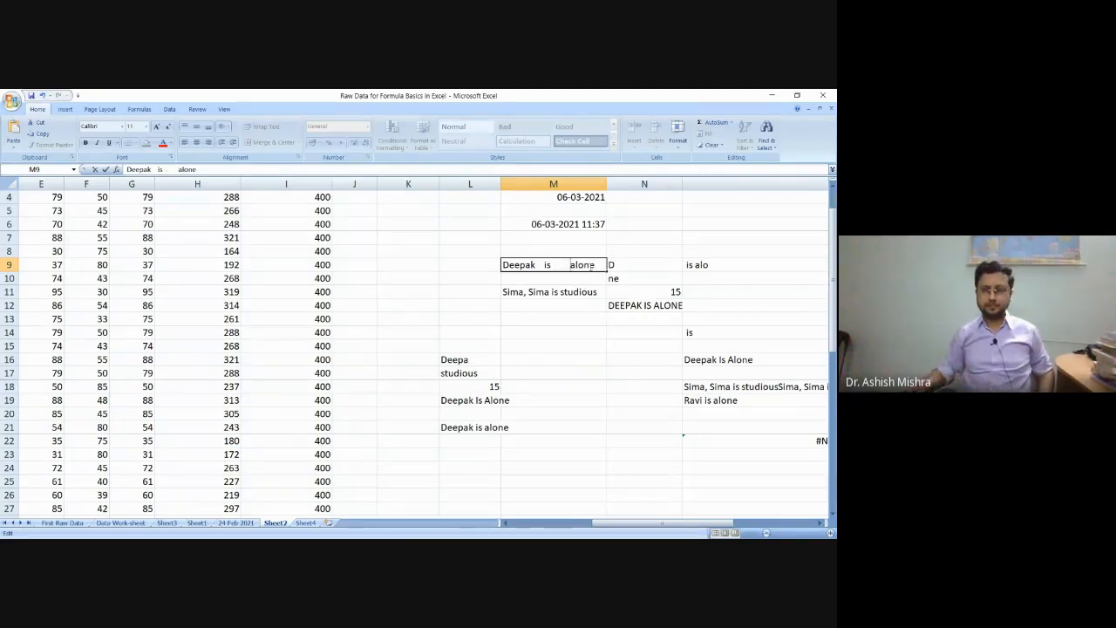
pyautogui.click(568, 321)
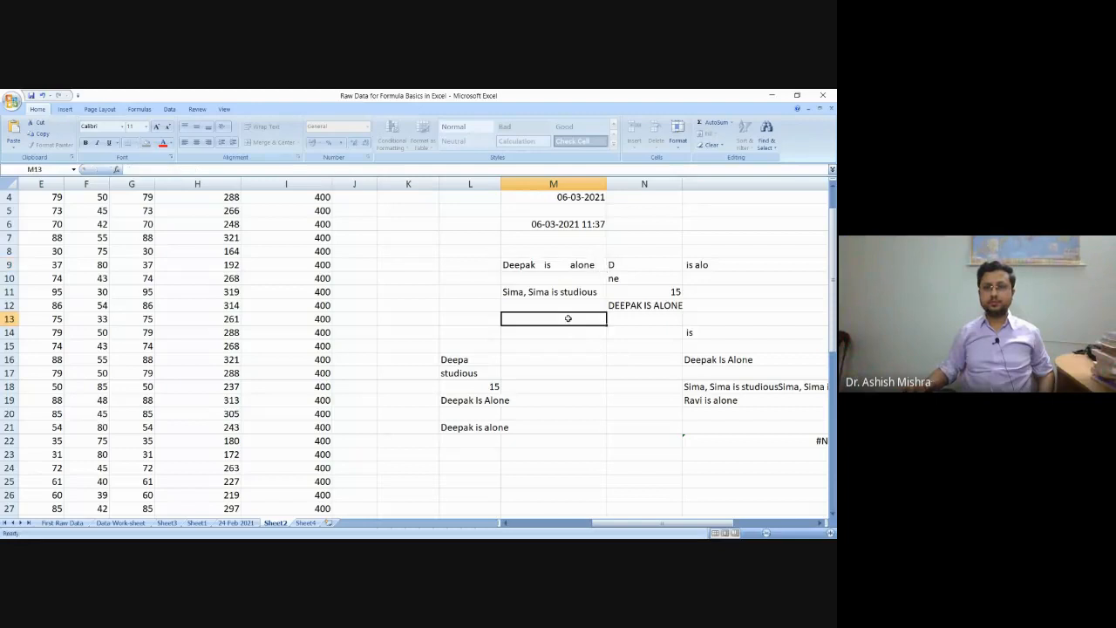
pyautogui.click(550, 267)
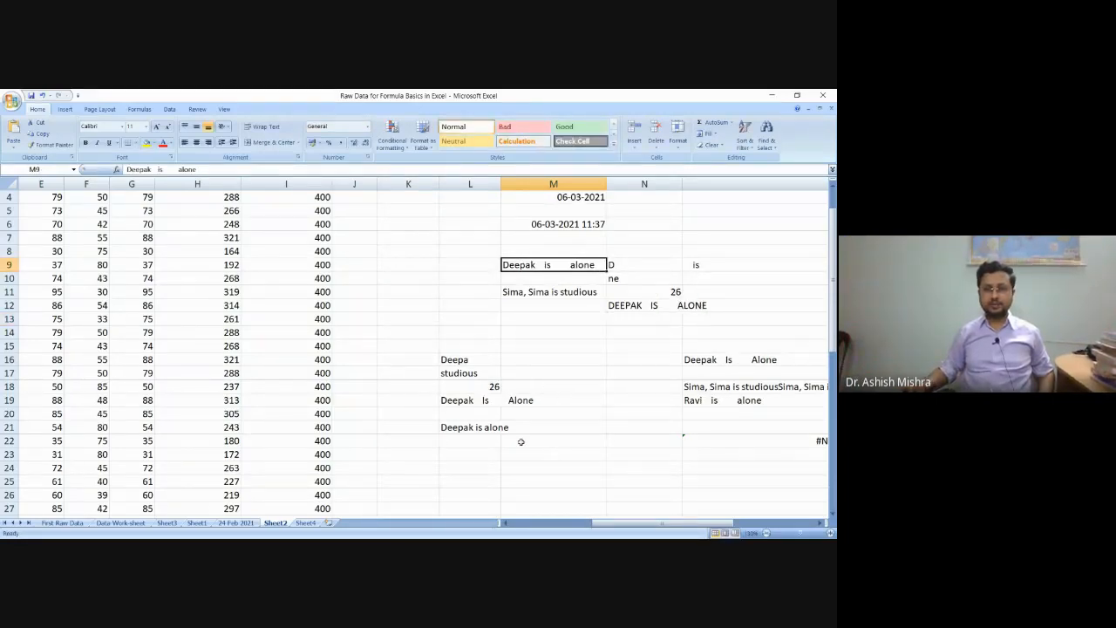
pyautogui.click(454, 445)
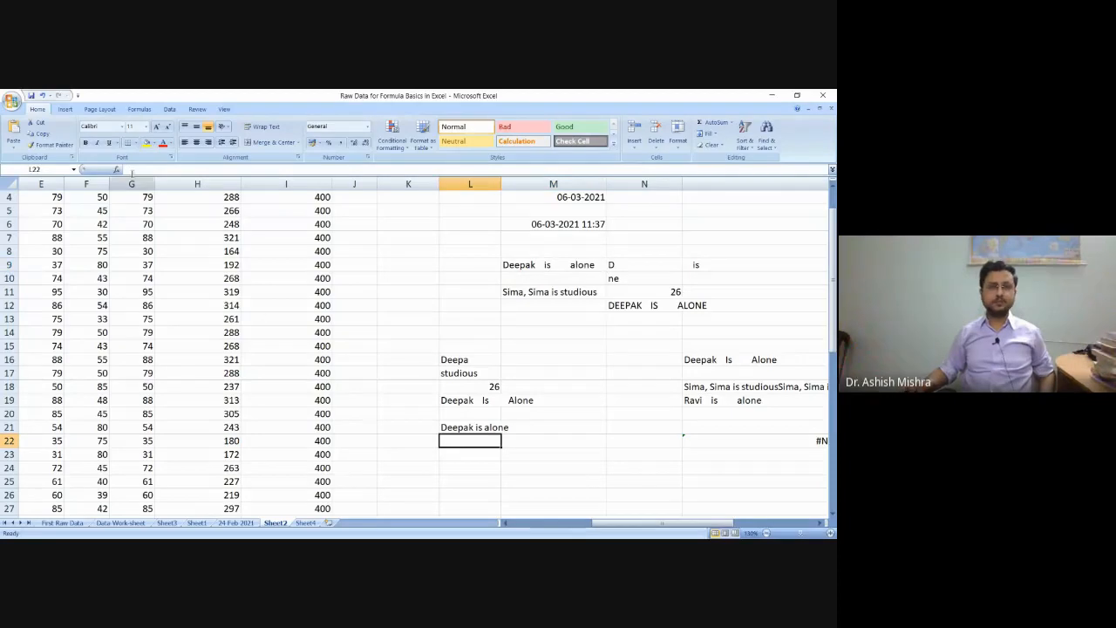
pyautogui.write('=')
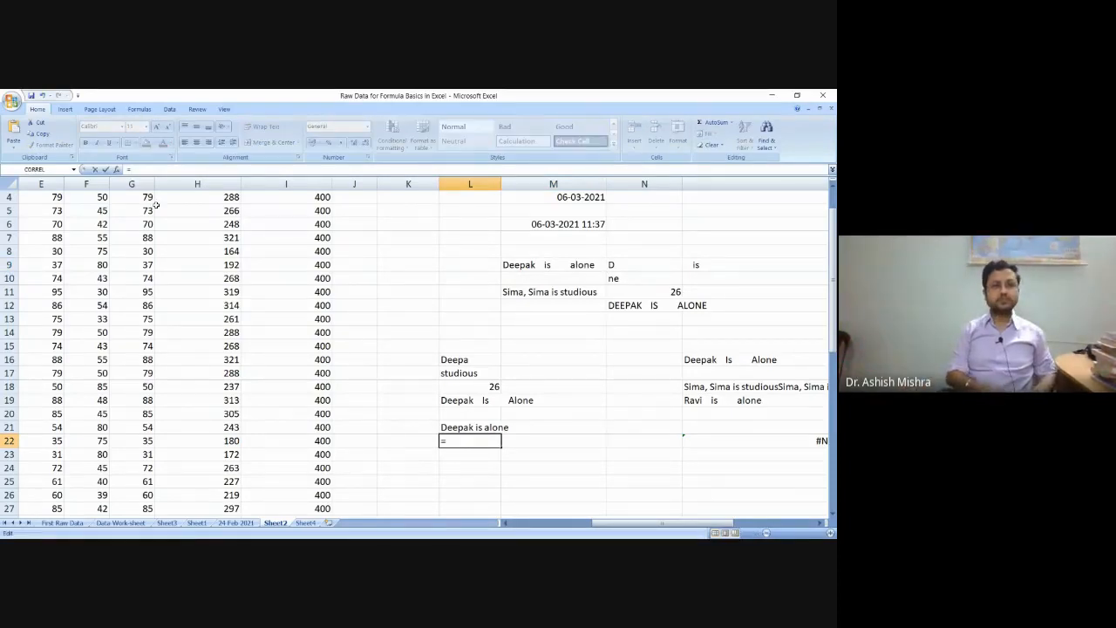
pyautogui.write('trim')
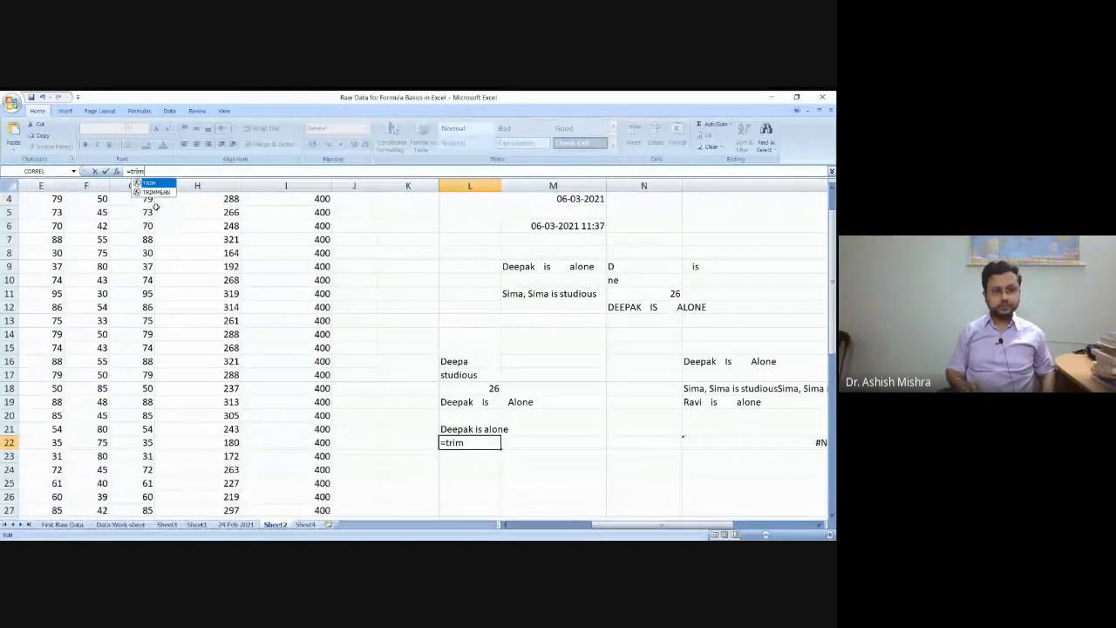
pyautogui.write('()')
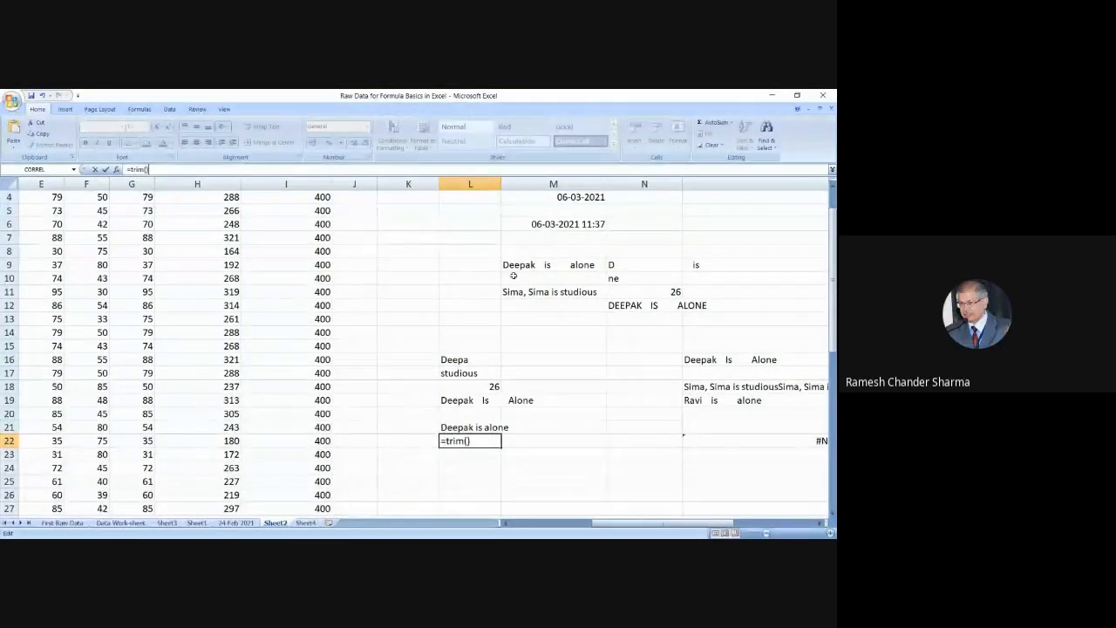
pyautogui.press('Return')
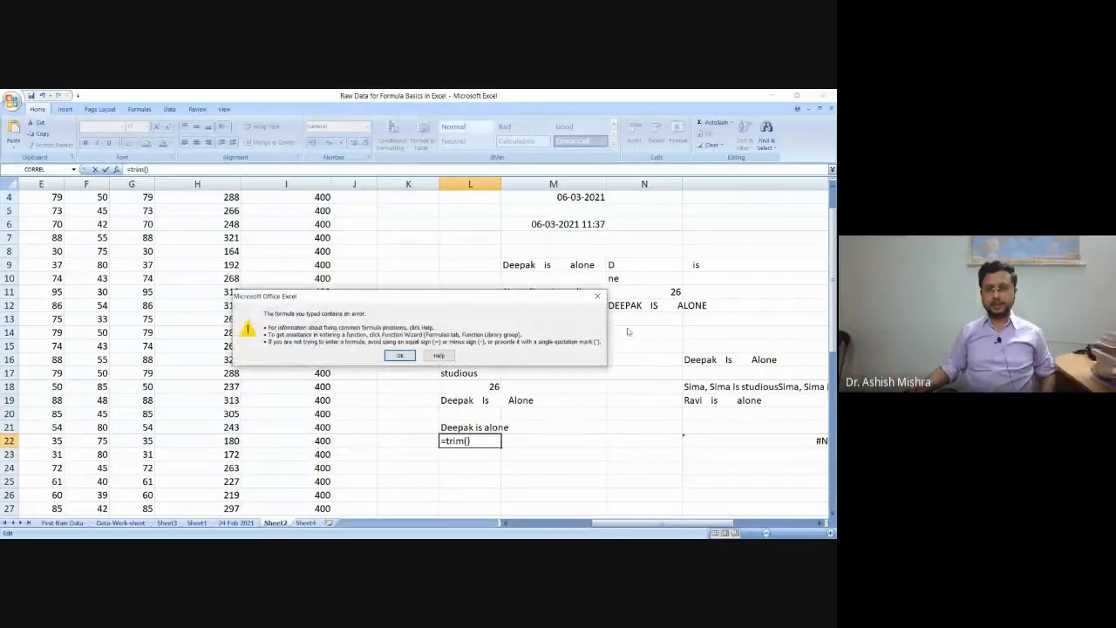
pyautogui.click(593, 297)
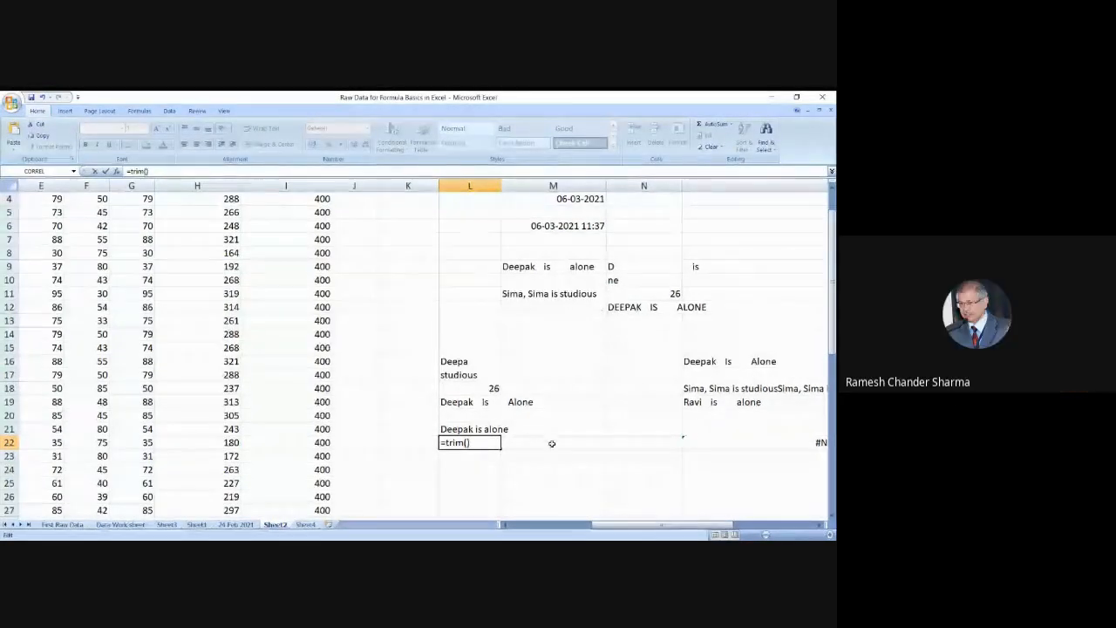
pyautogui.click(549, 441)
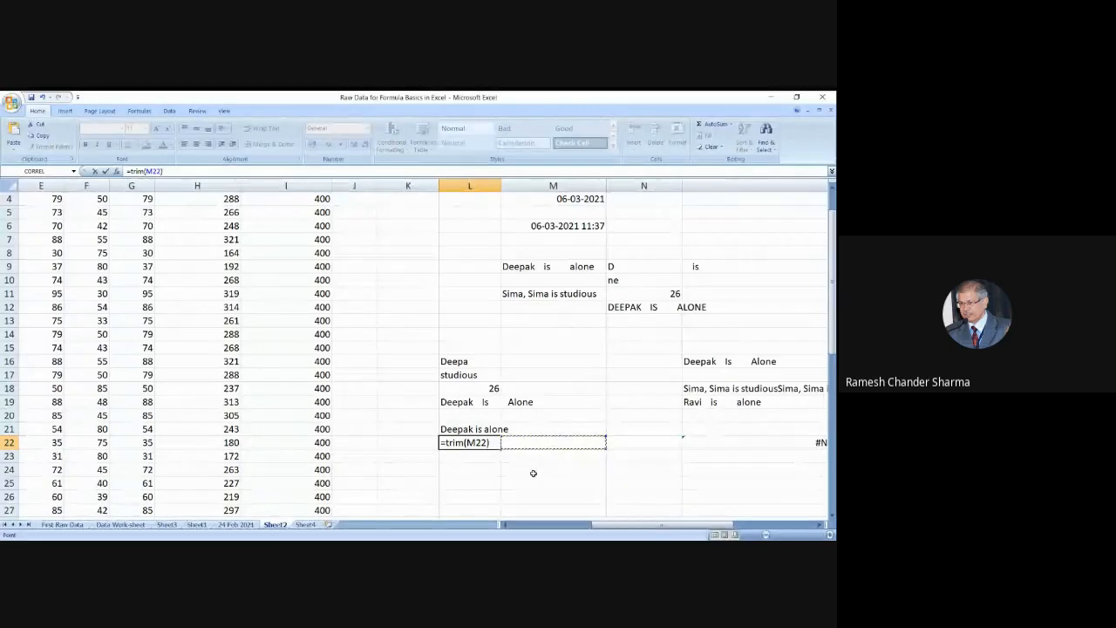
pyautogui.click(107, 171)
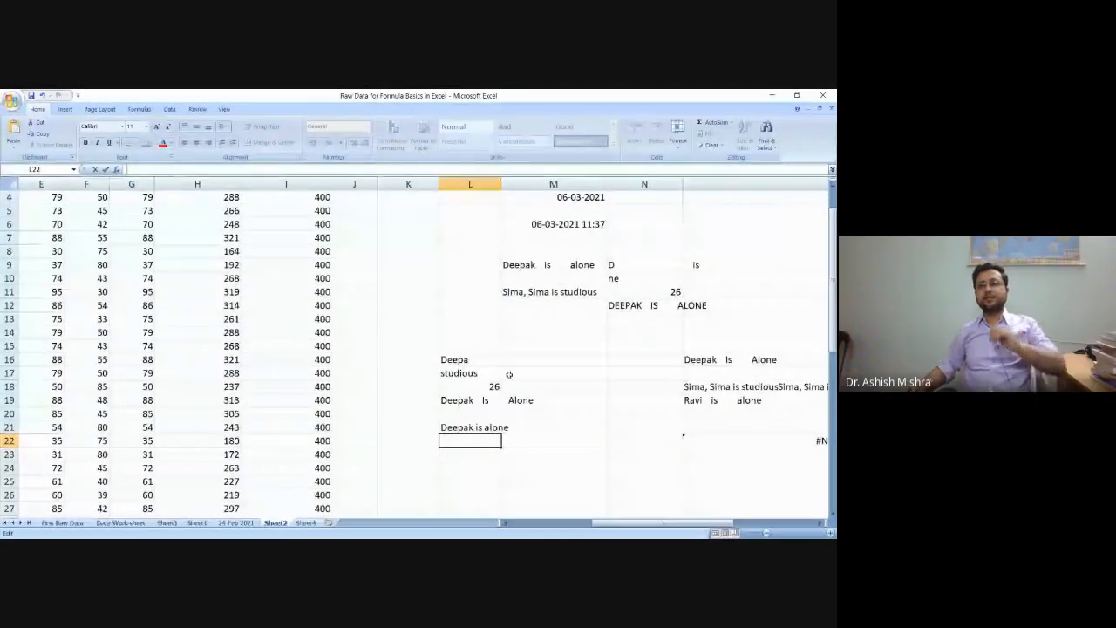
# Step: Enter the formula =LEN(M9) in cell M22 to count the characters of the unevenly spaced sentence
pyautogui.click(540, 264)
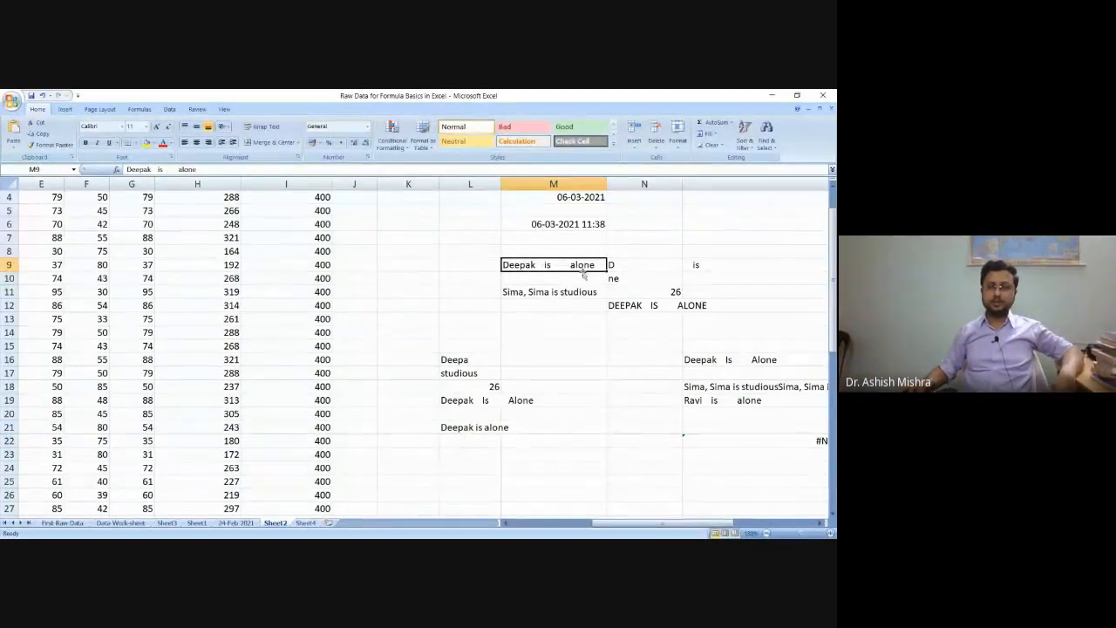
pyautogui.click(561, 438)
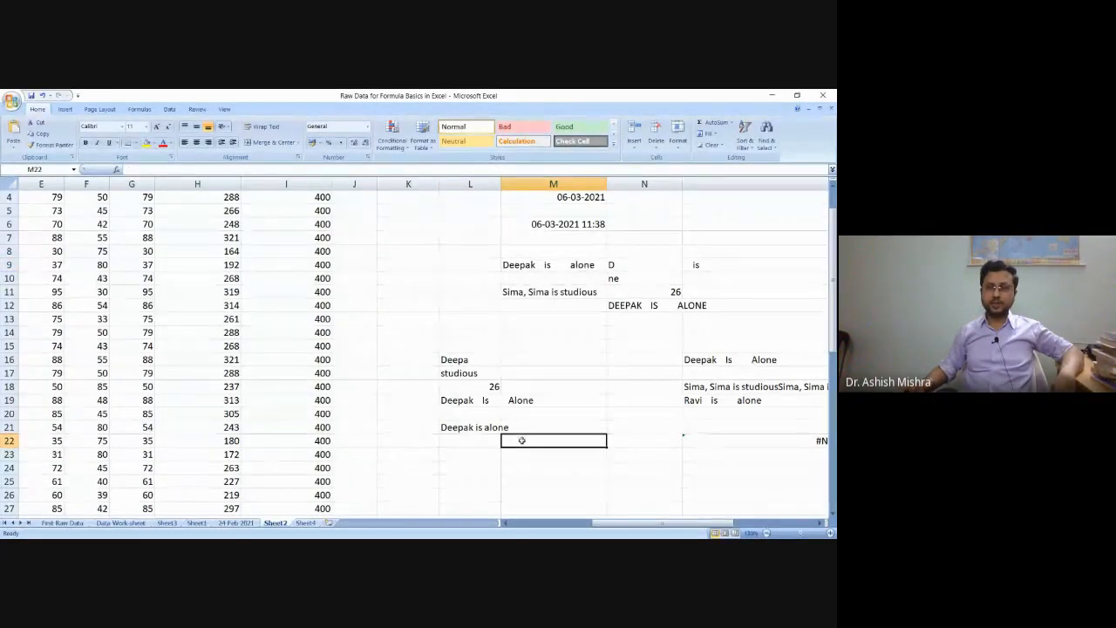
pyautogui.write('=')
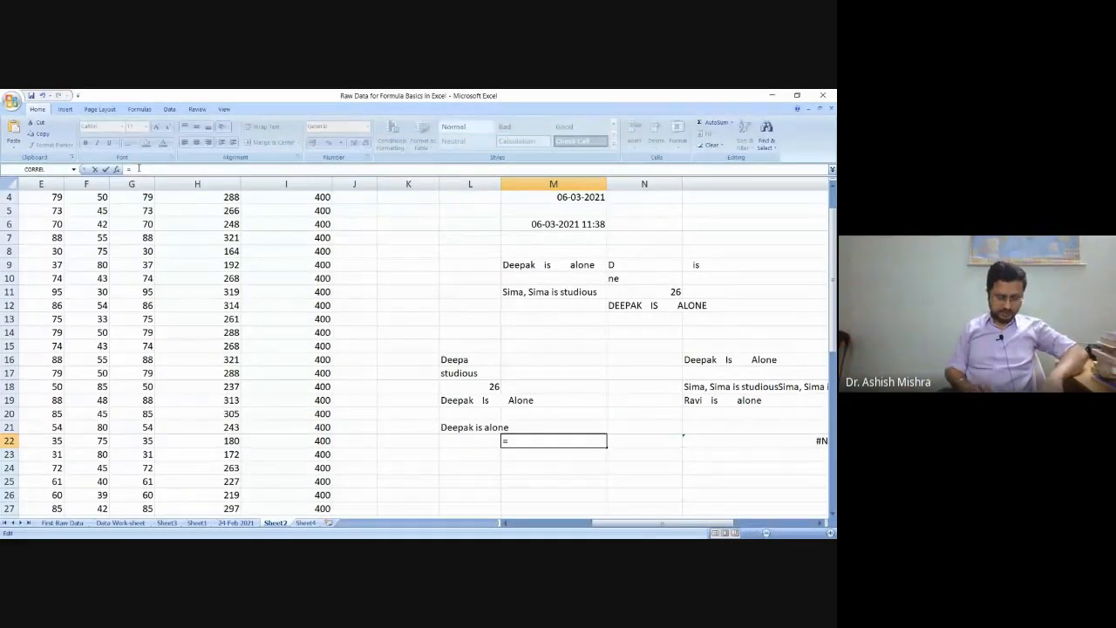
pyautogui.write('len')
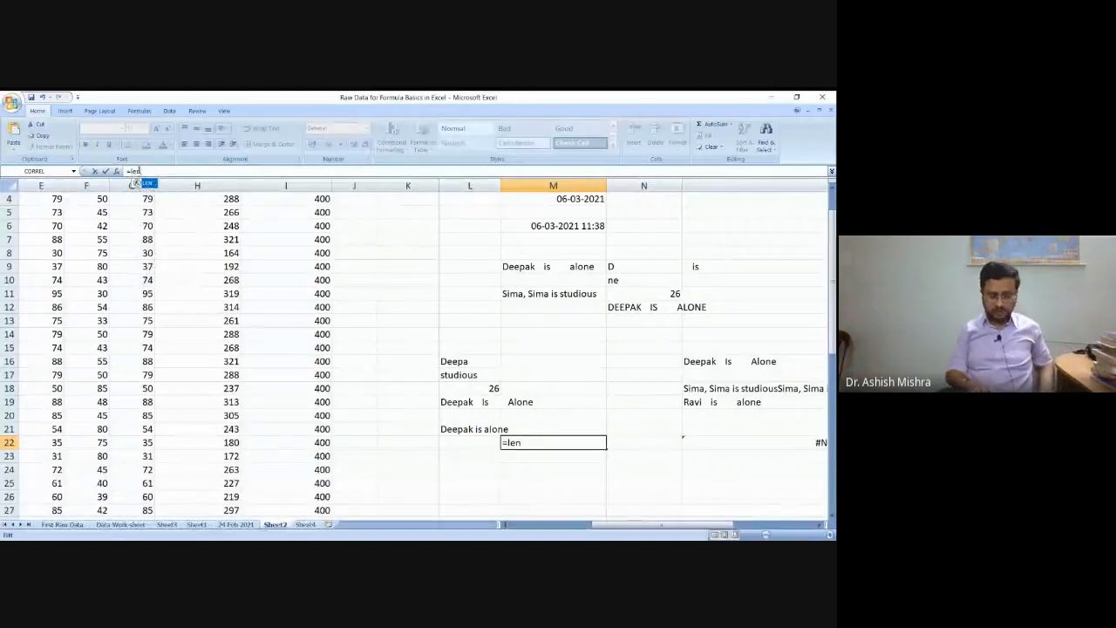
pyautogui.write('()')
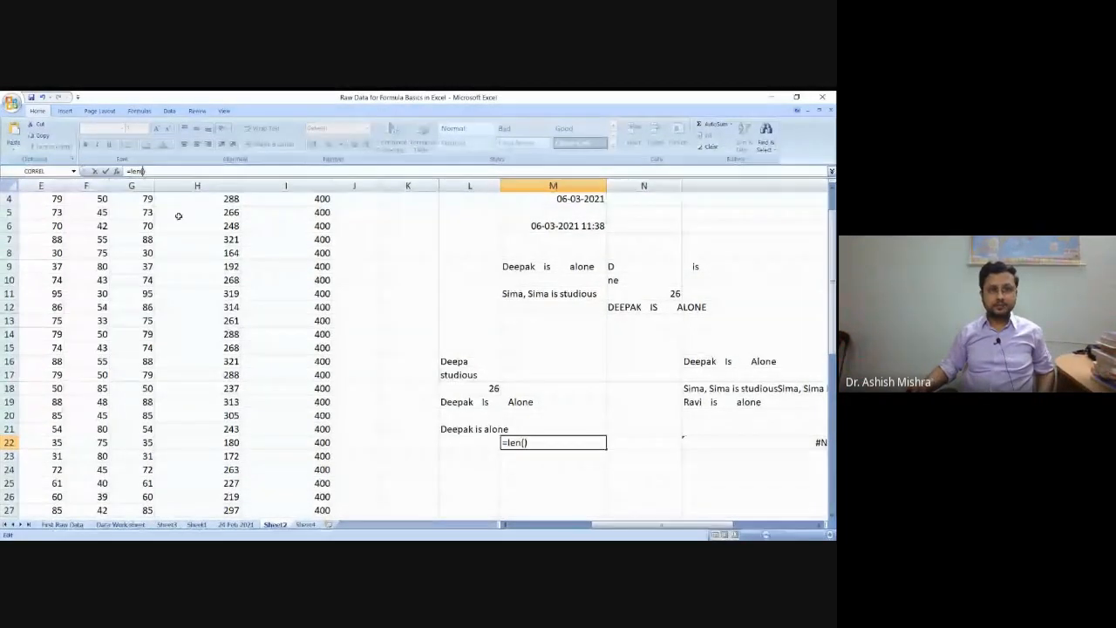
pyautogui.click(547, 267)
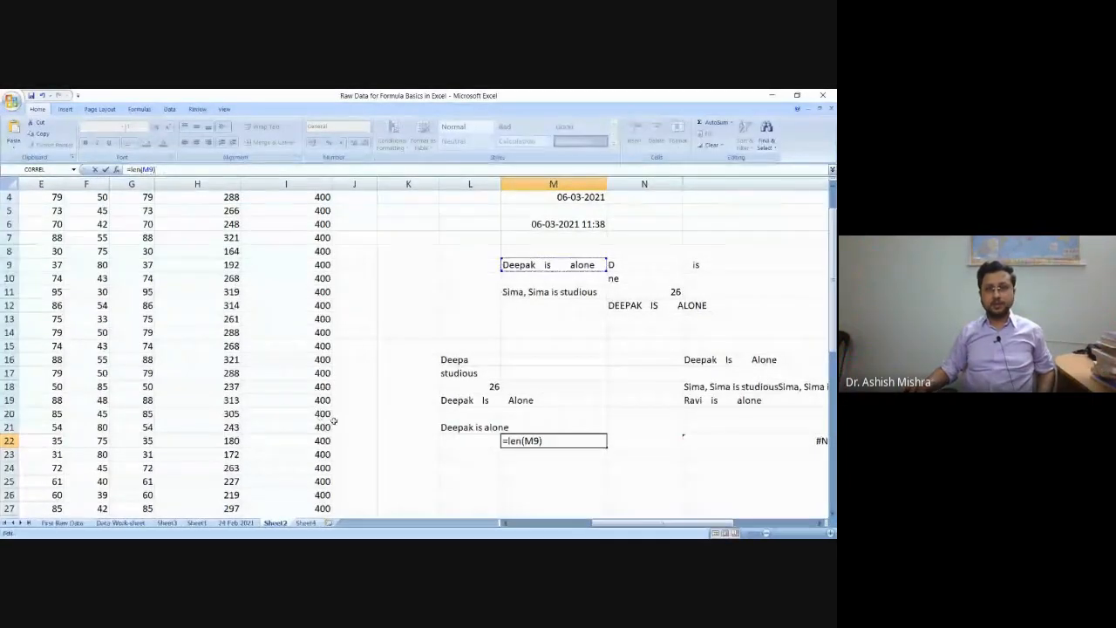
pyautogui.press('Return')
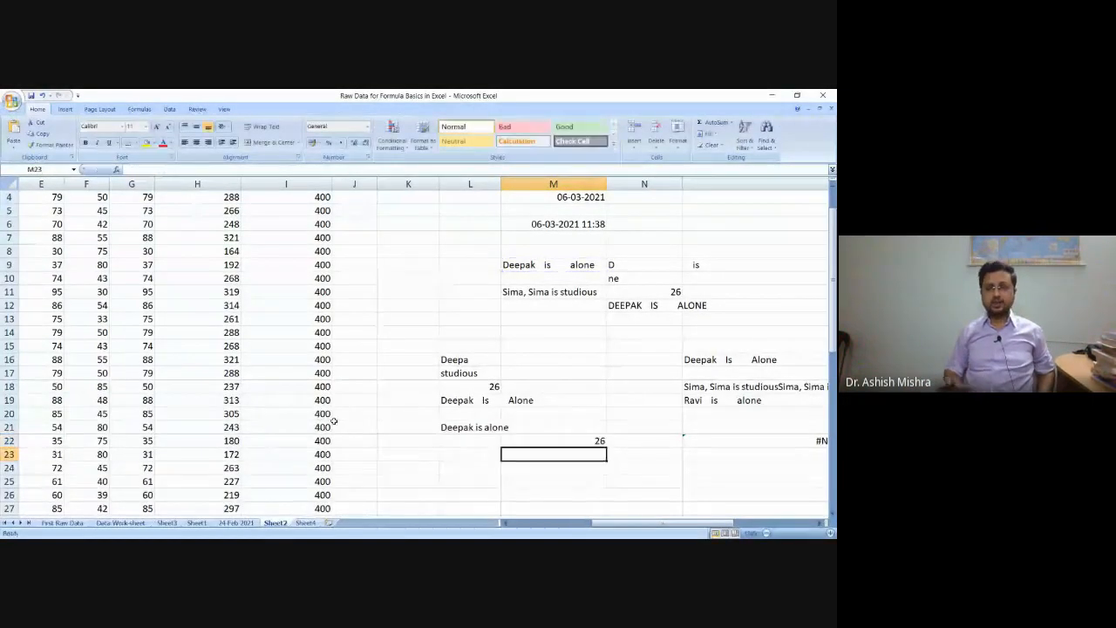
pyautogui.click(583, 442)
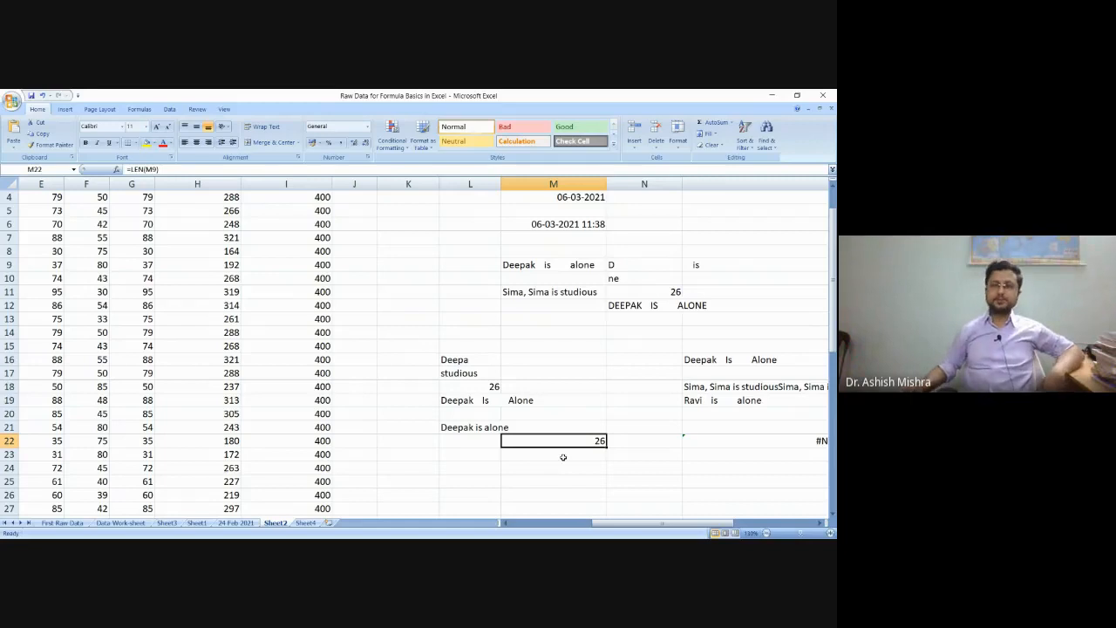
# Step: Enter the formula =TRIM(M9) in cell L22 and widen column L to fit the whole trimmed sentence
pyautogui.click(471, 441)
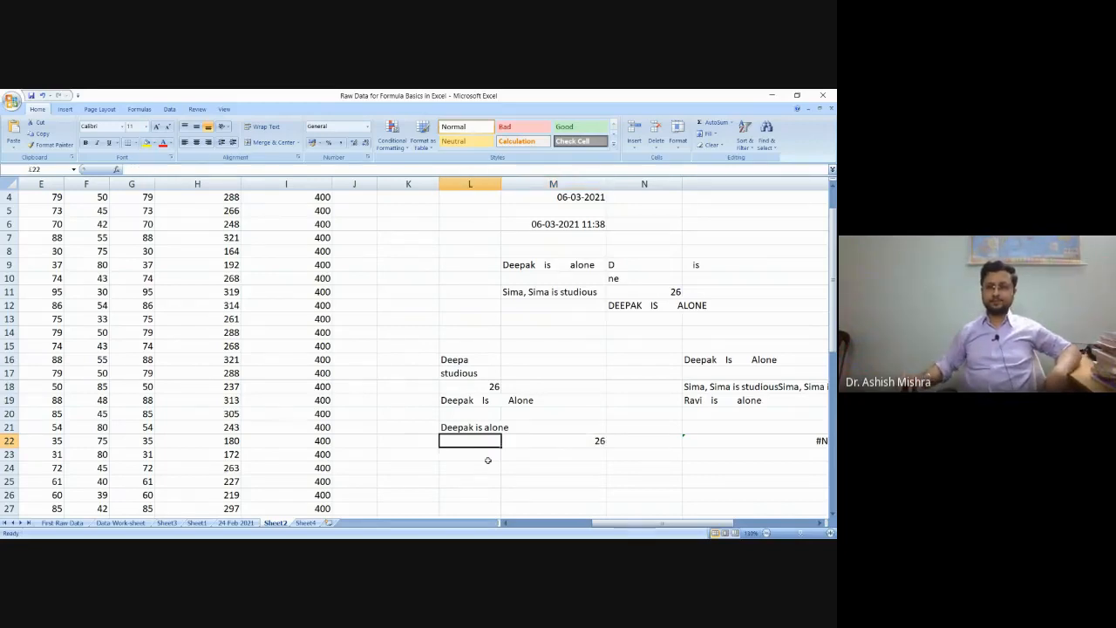
pyautogui.write('=')
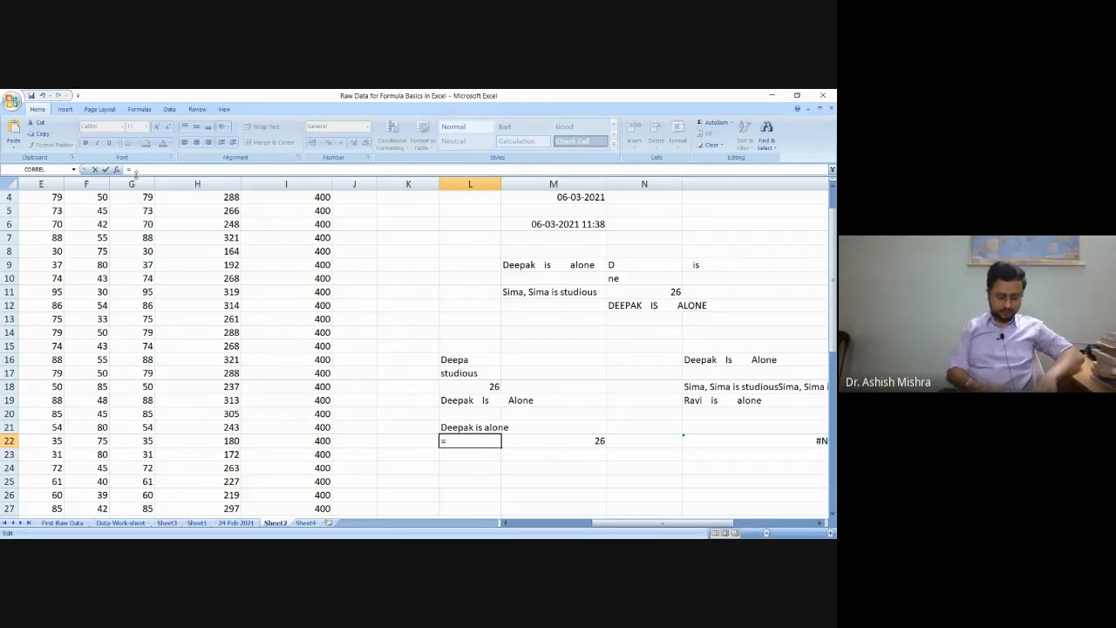
pyautogui.write('trim')
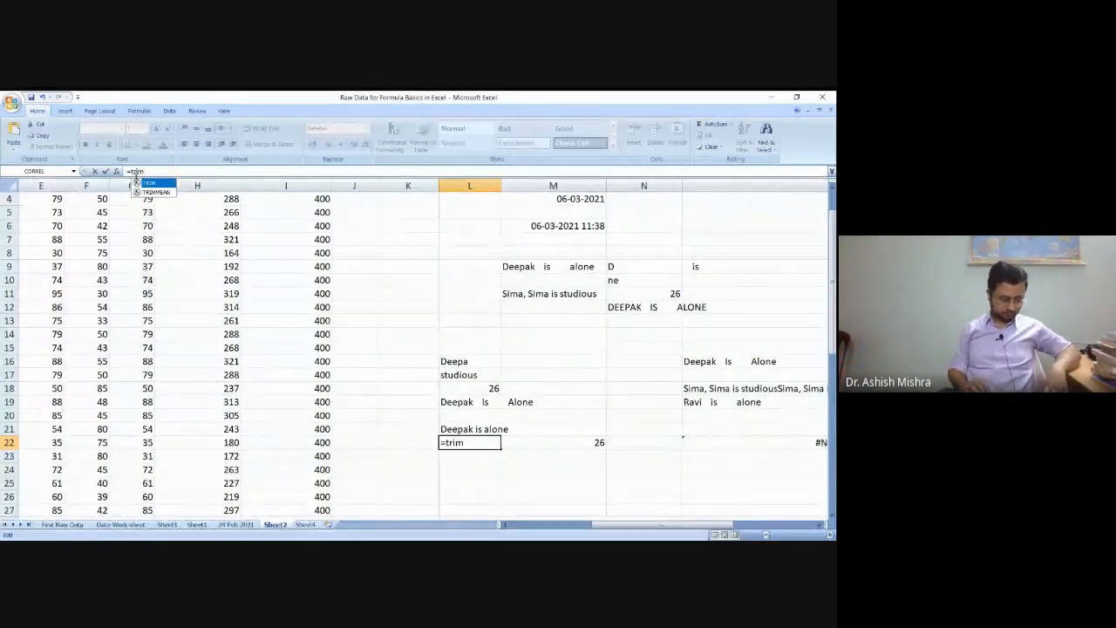
pyautogui.write('()')
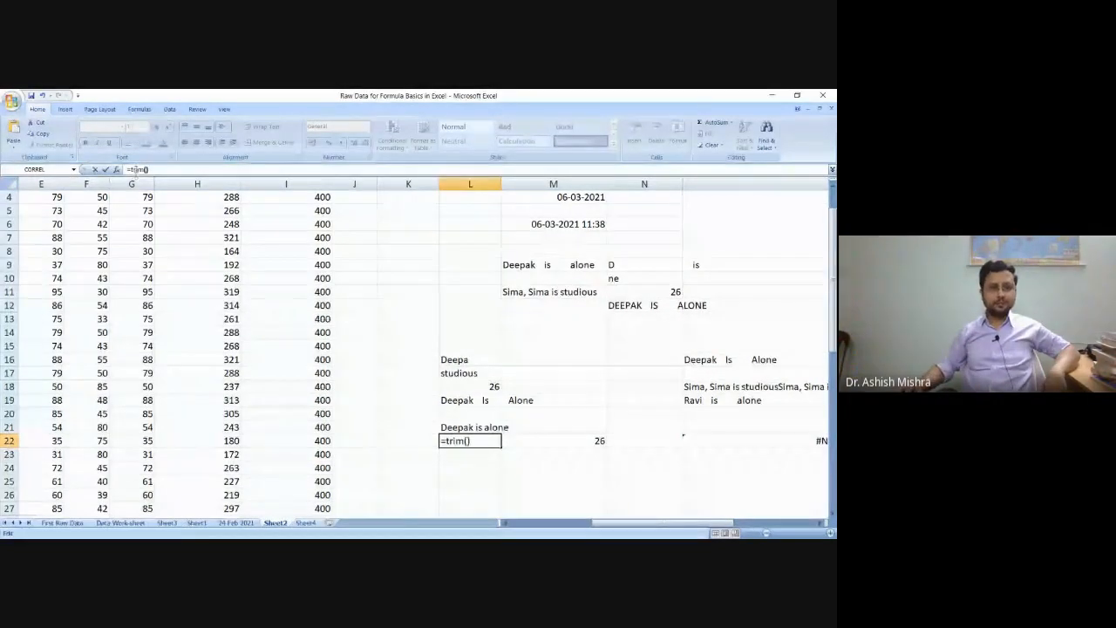
pyautogui.click(529, 267)
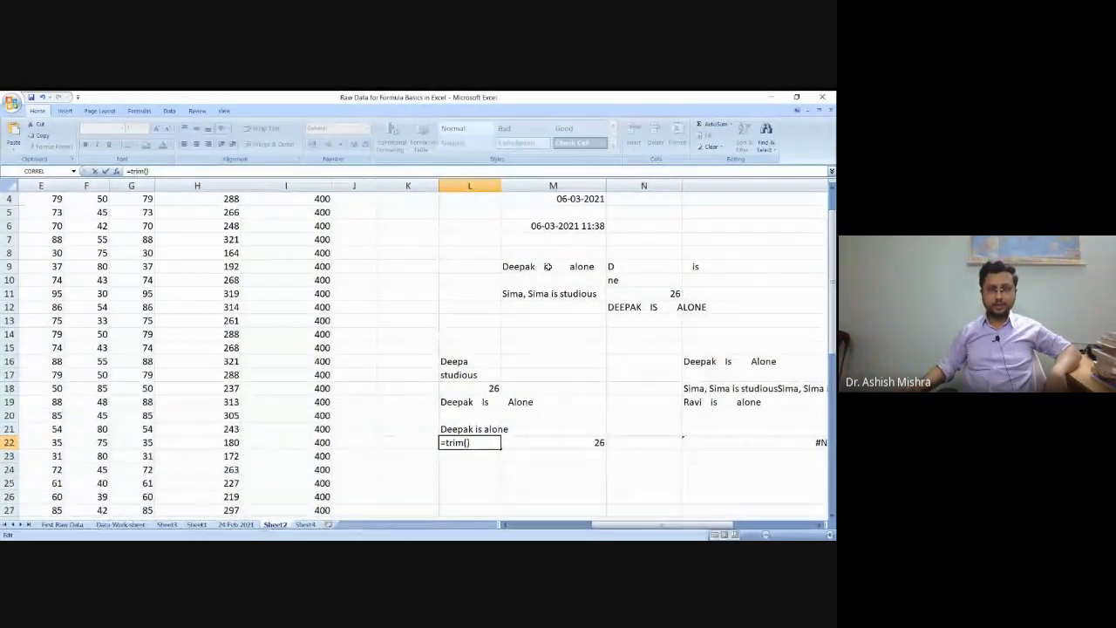
pyautogui.click(163, 171)
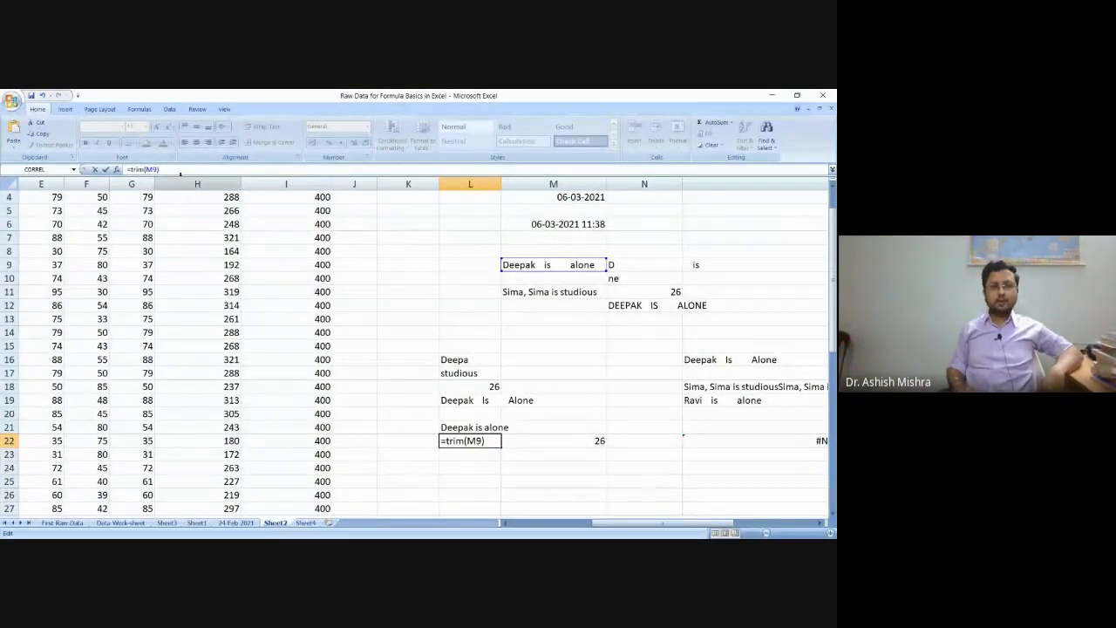
pyautogui.press('Return')
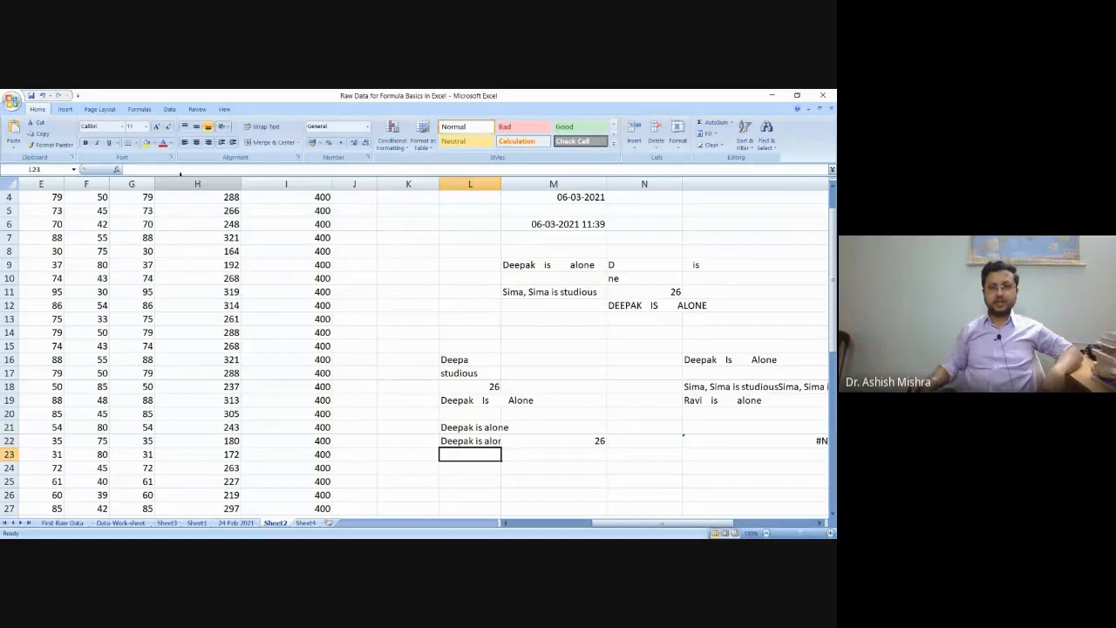
pyautogui.click(472, 441)
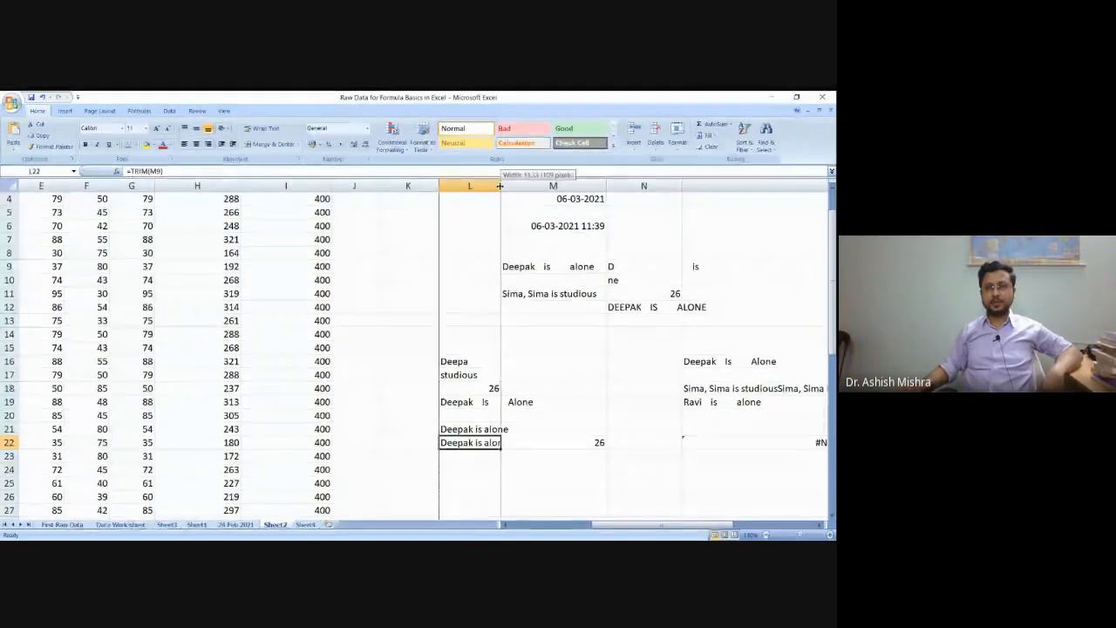
pyautogui.moveTo(501, 185); pyautogui.dragTo(526, 185)
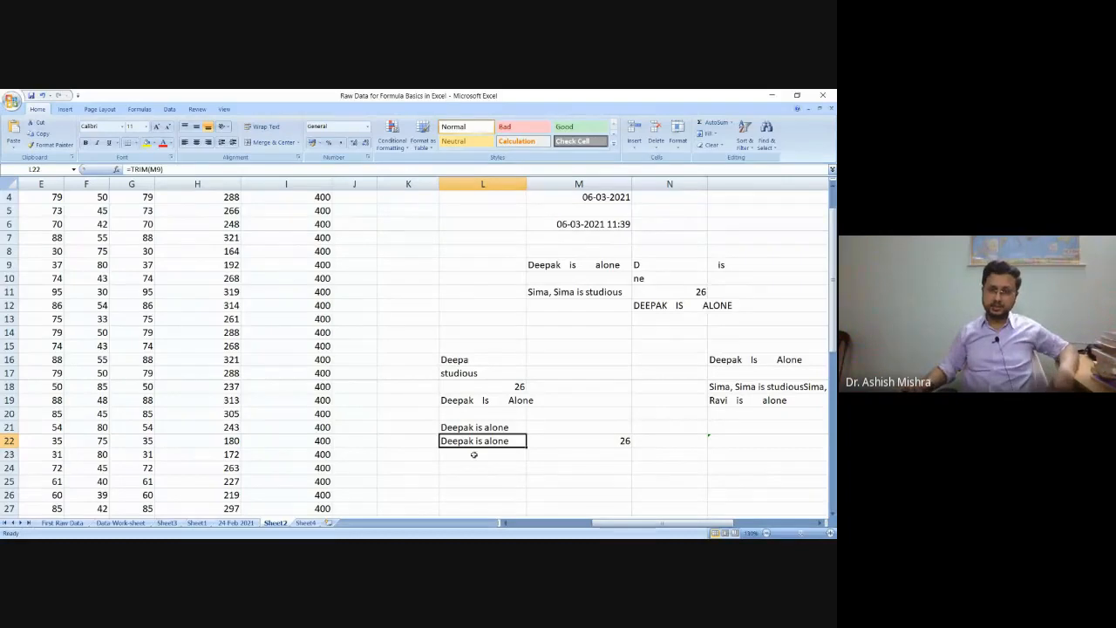
# Step: Enter the formula =LEN(L22) in cell M23 to count the characters of the trimmed sentence
pyautogui.click(619, 455)
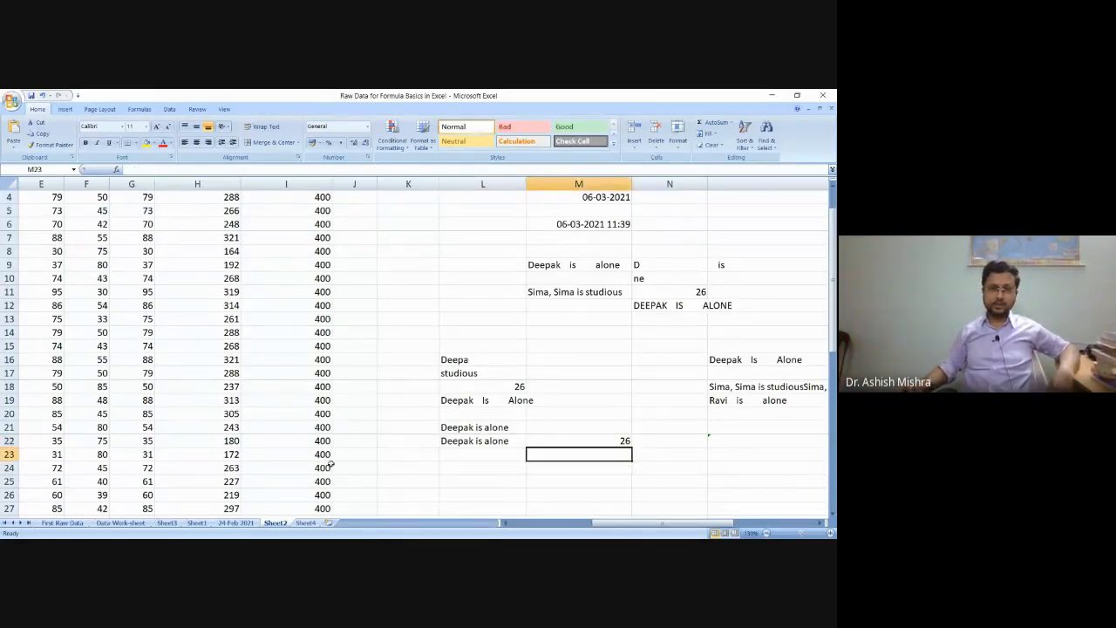
pyautogui.click(136, 170)
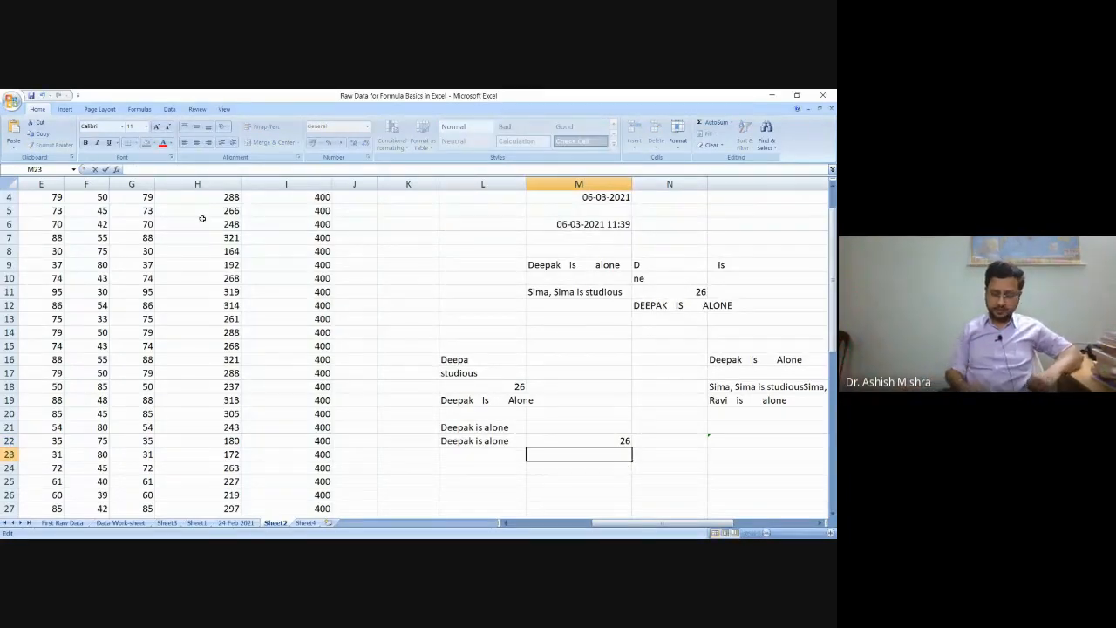
pyautogui.write('=')
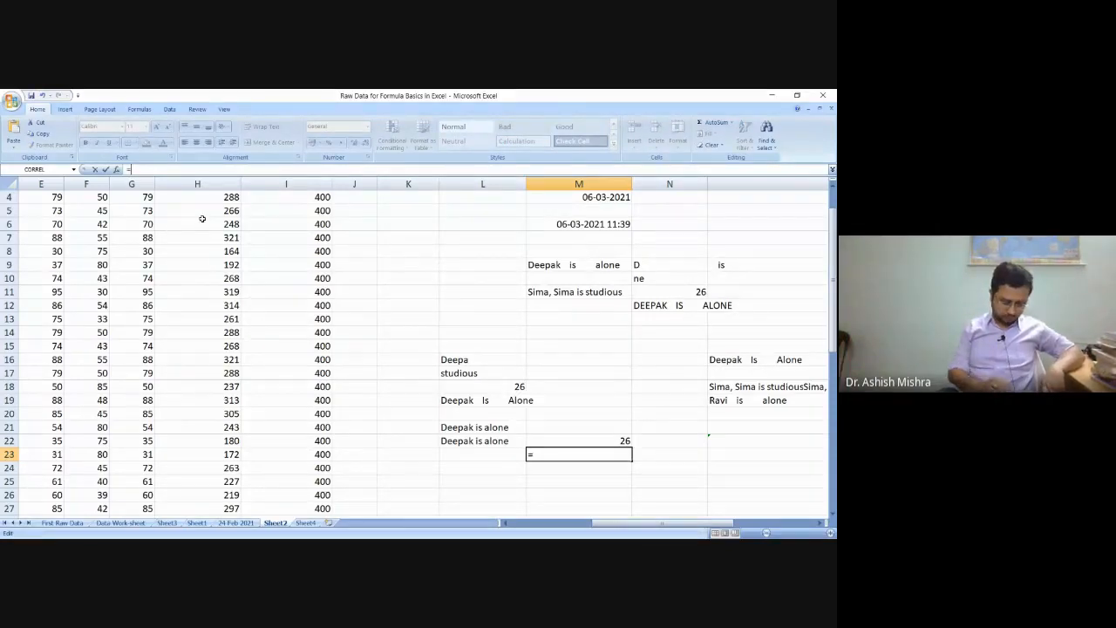
pyautogui.write('len')
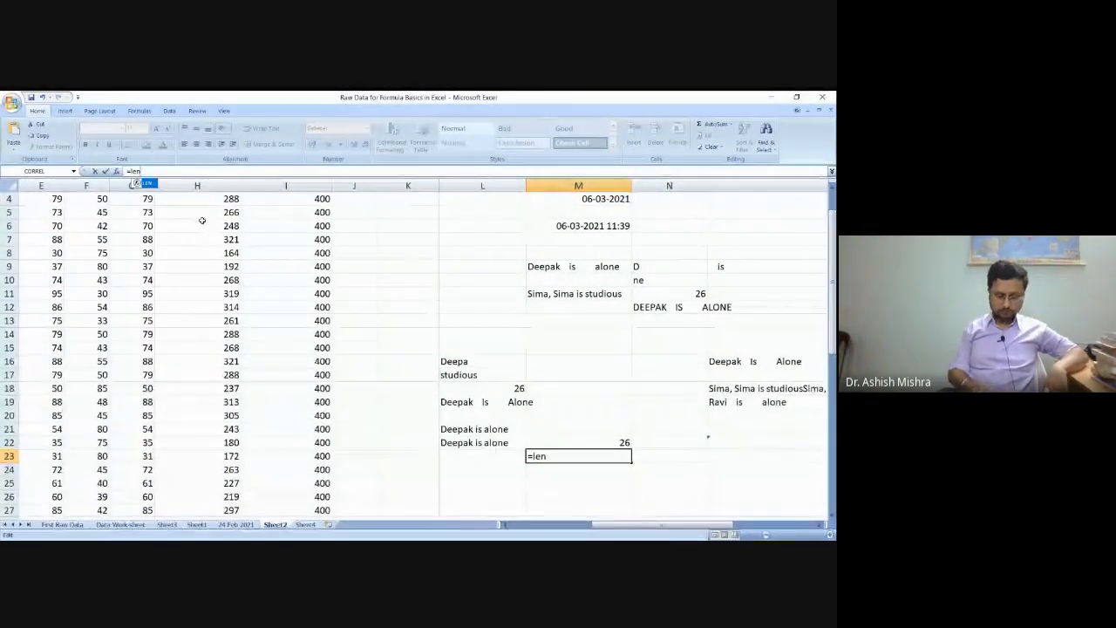
pyautogui.write('()')
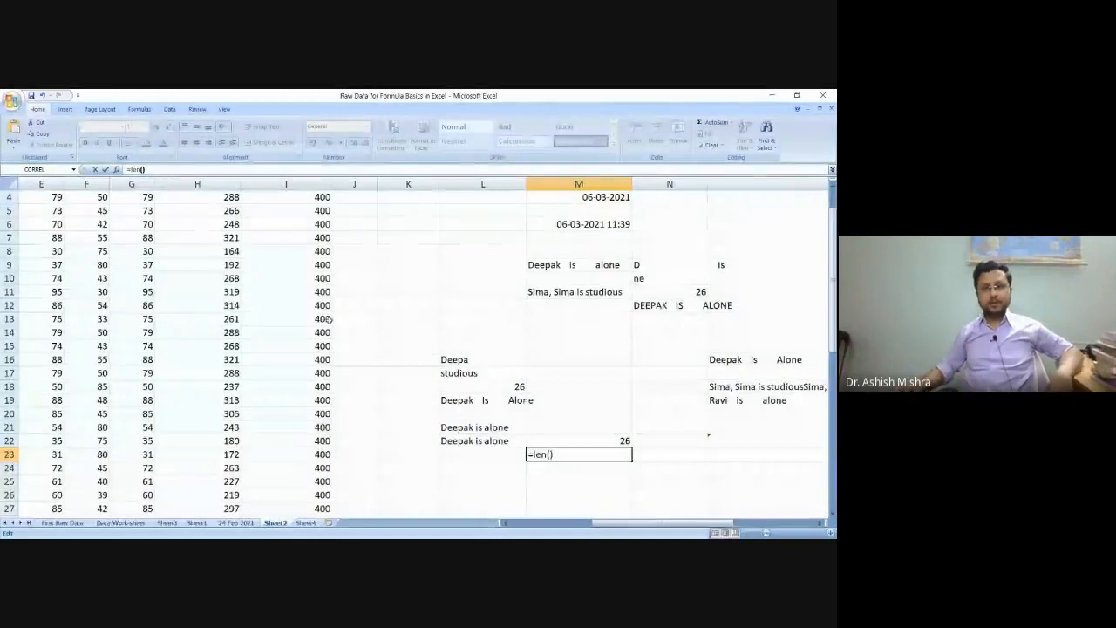
pyautogui.click(478, 443)
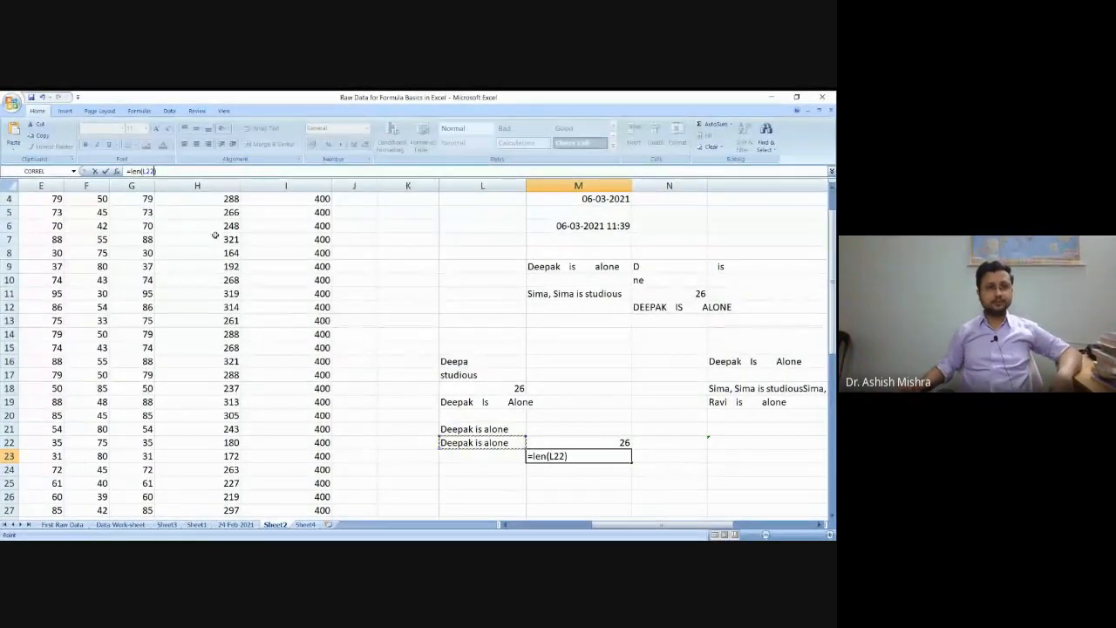
pyautogui.click(175, 172)
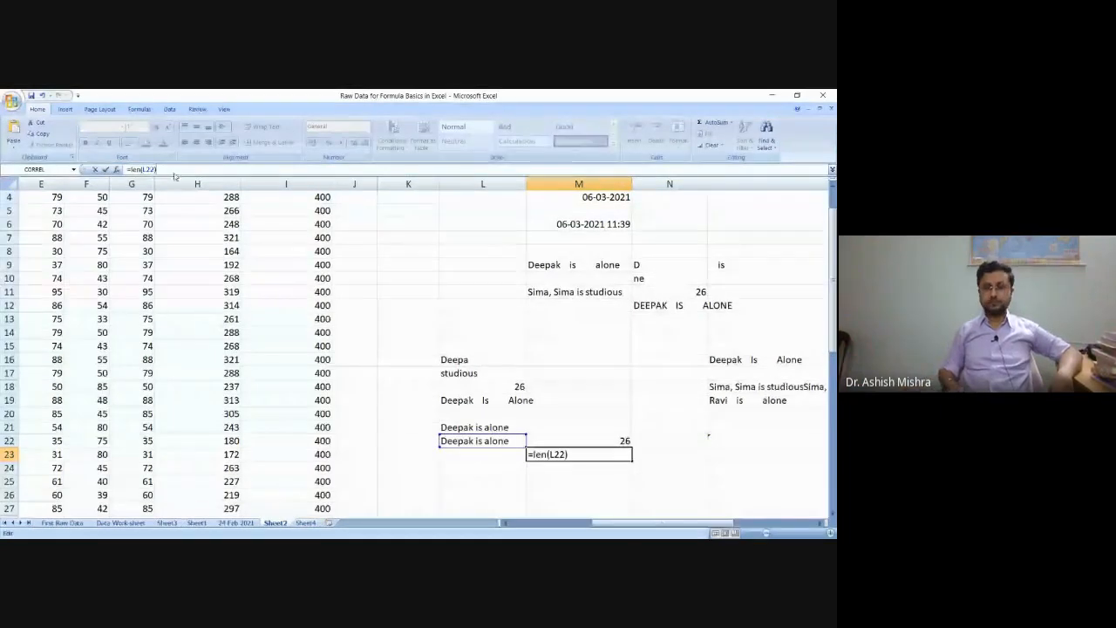
pyautogui.press('Return')
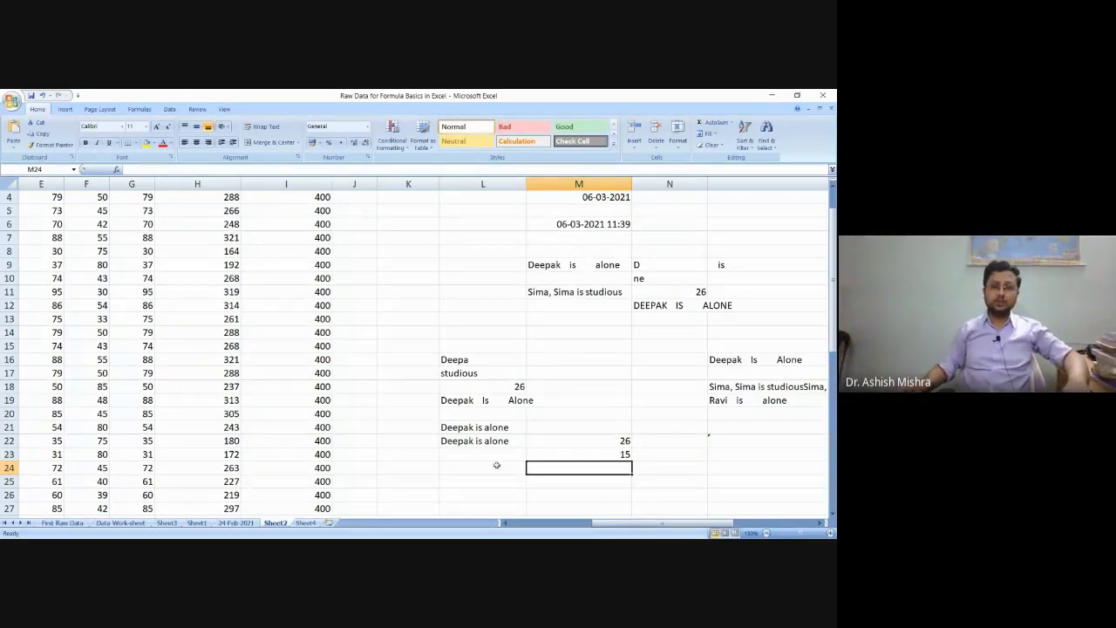
# Step: Enter the formula =UPPER(M11) in cell L24 to convert the sentence in M11 to capitals
pyautogui.click(462, 468)
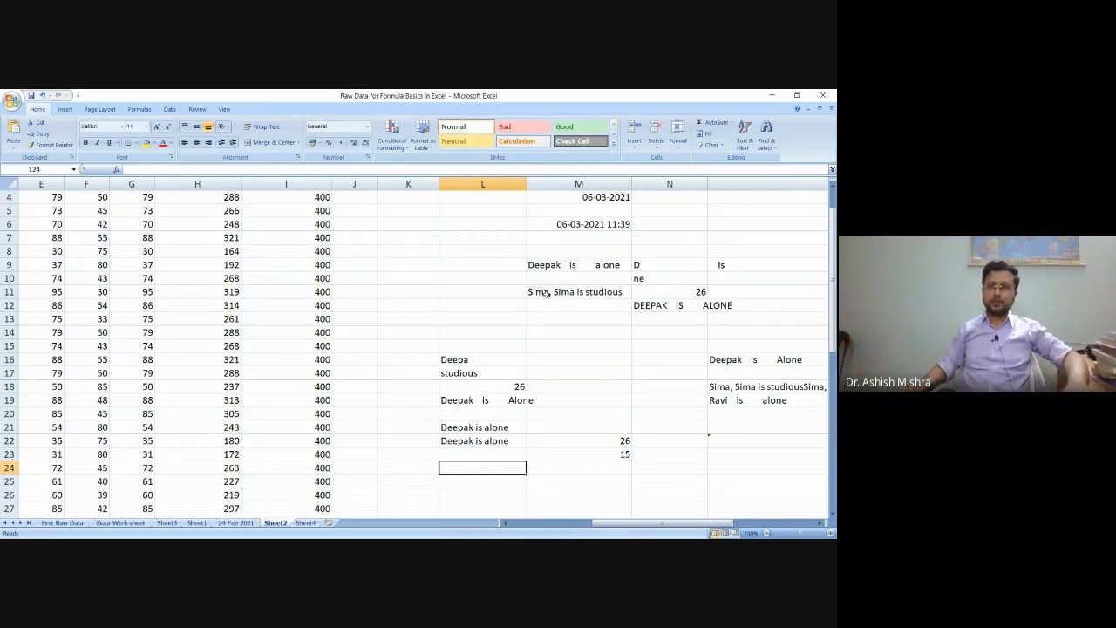
pyautogui.click(547, 294)
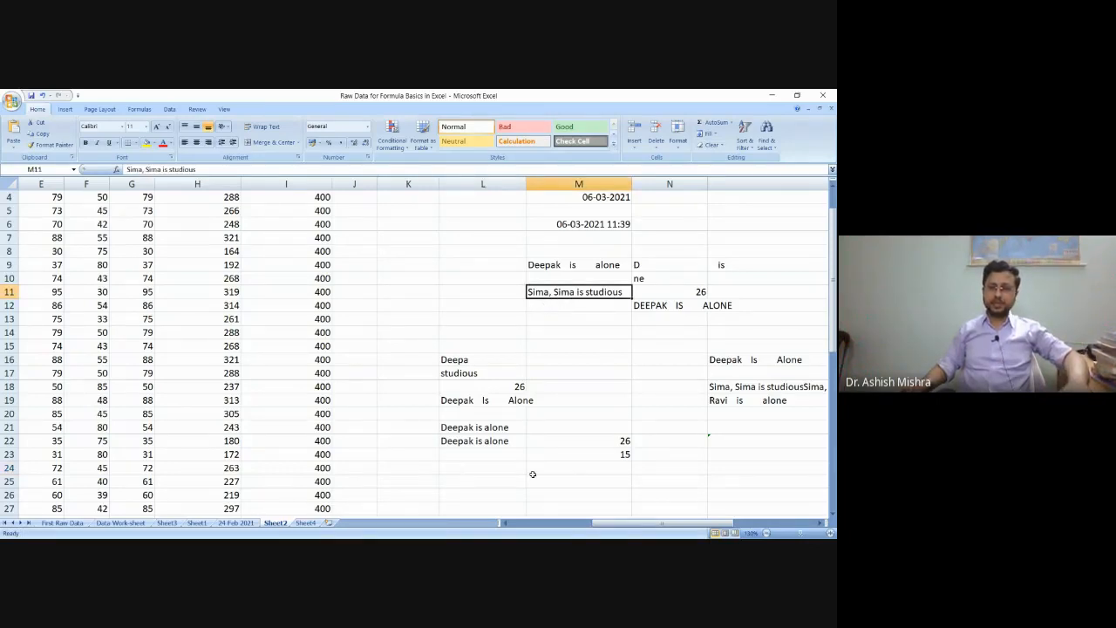
pyautogui.click(452, 469)
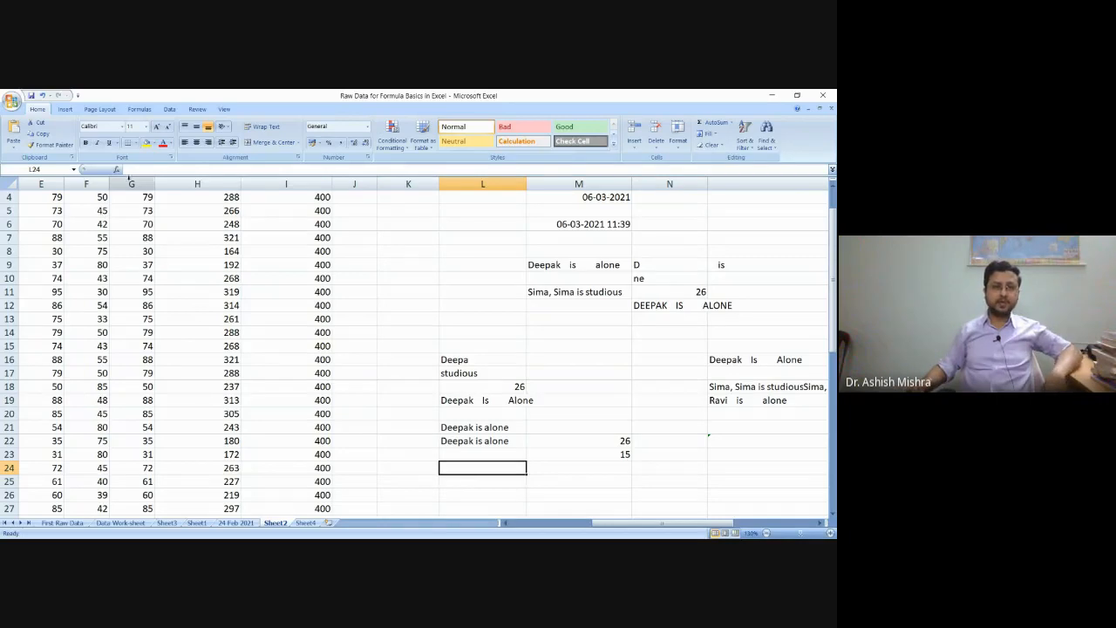
pyautogui.click(138, 170)
pyautogui.write('=')
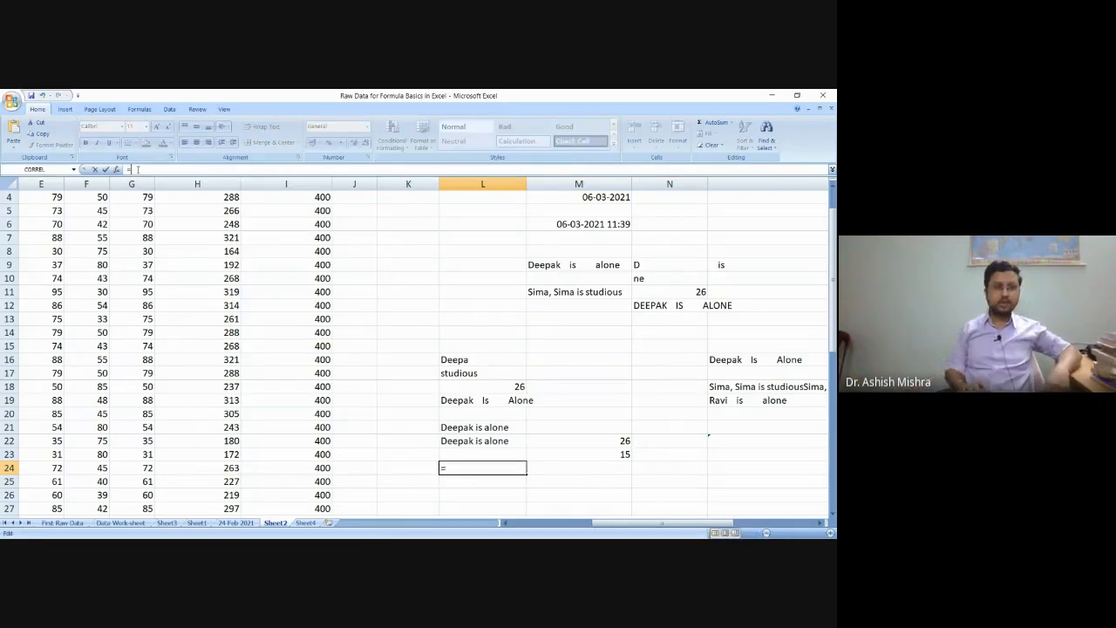
pyautogui.write('upp')
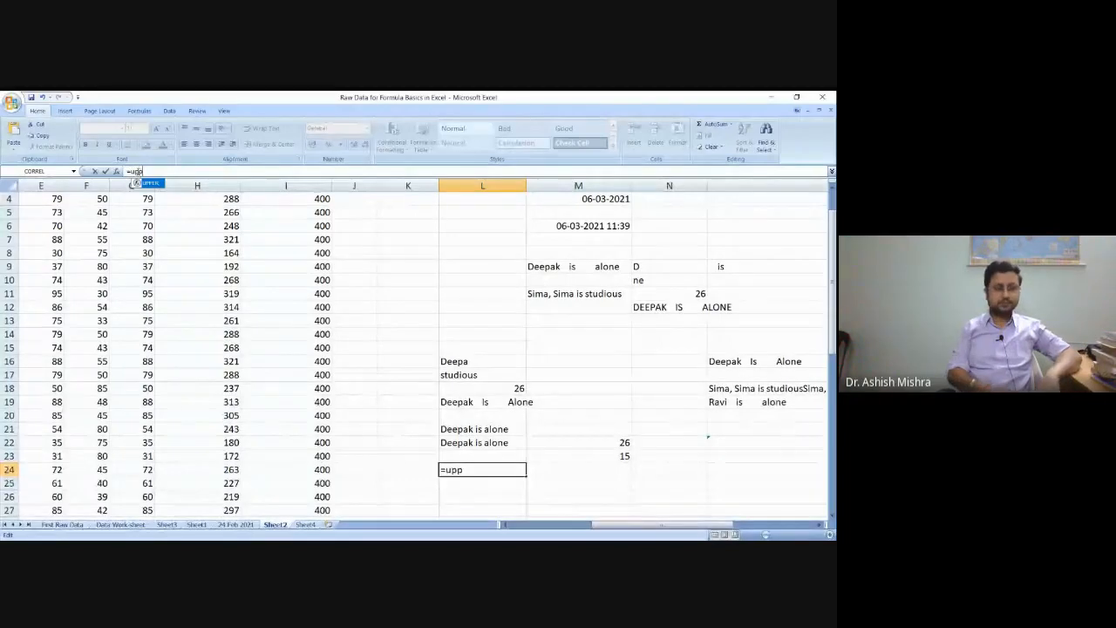
pyautogui.write('er(')
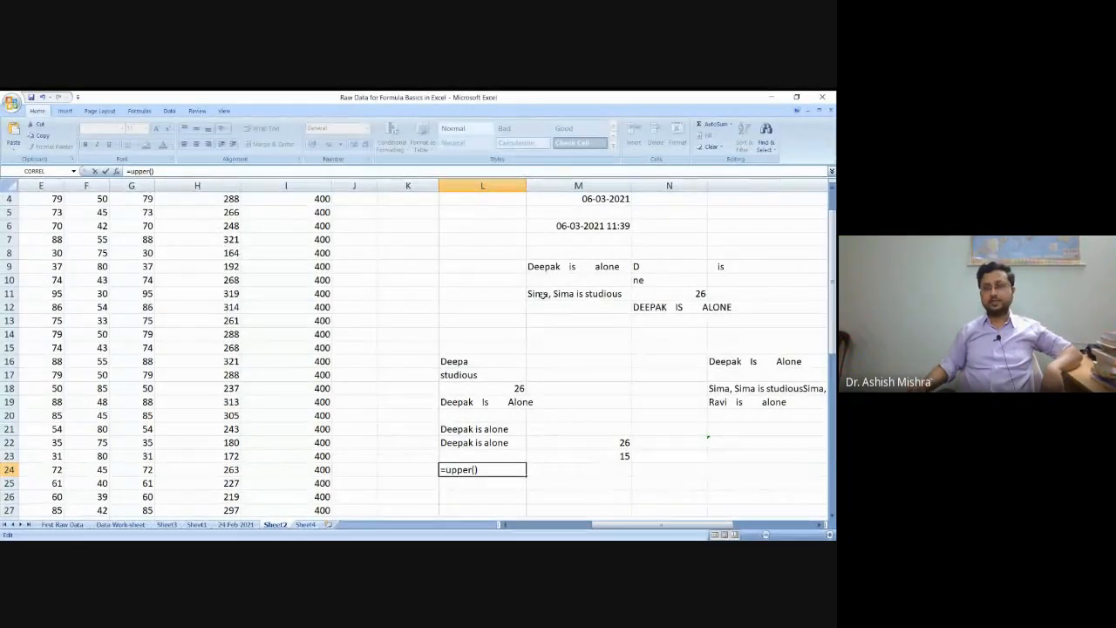
pyautogui.click(540, 295)
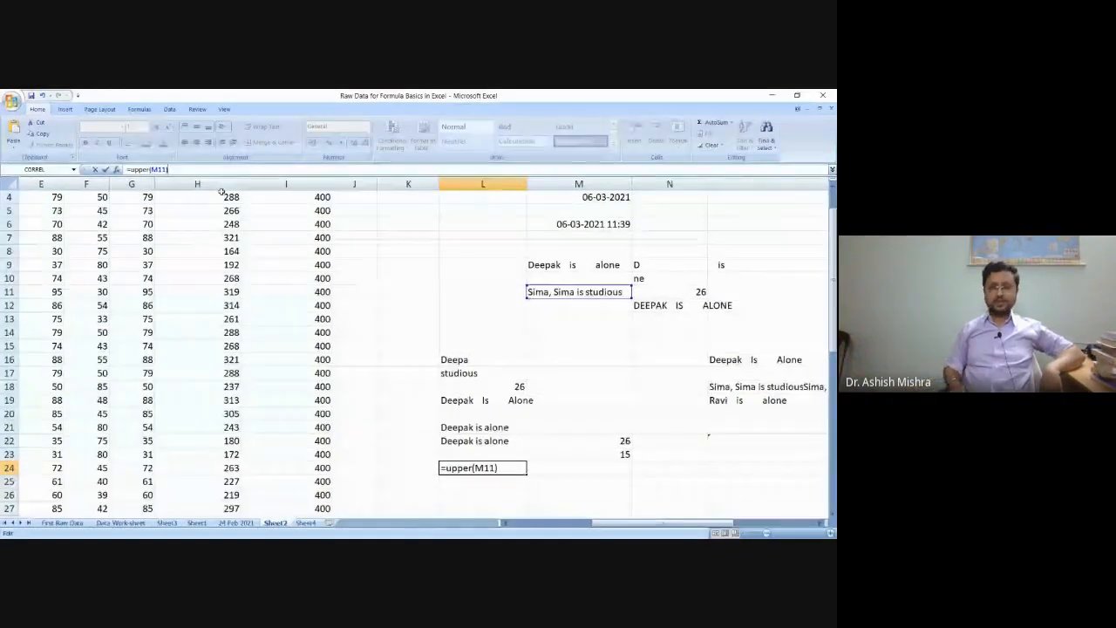
pyautogui.press('Return')
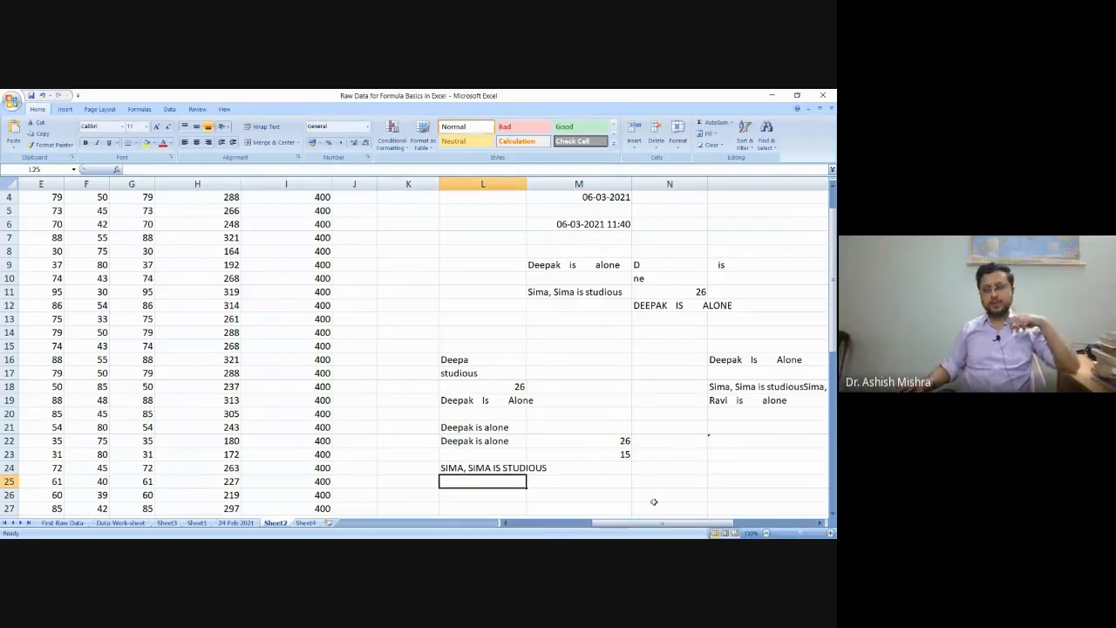
# Step: Change the formula in cell L24 to =LOWER(M11) to convert the sentence to lowercase
pyautogui.click(512, 469)
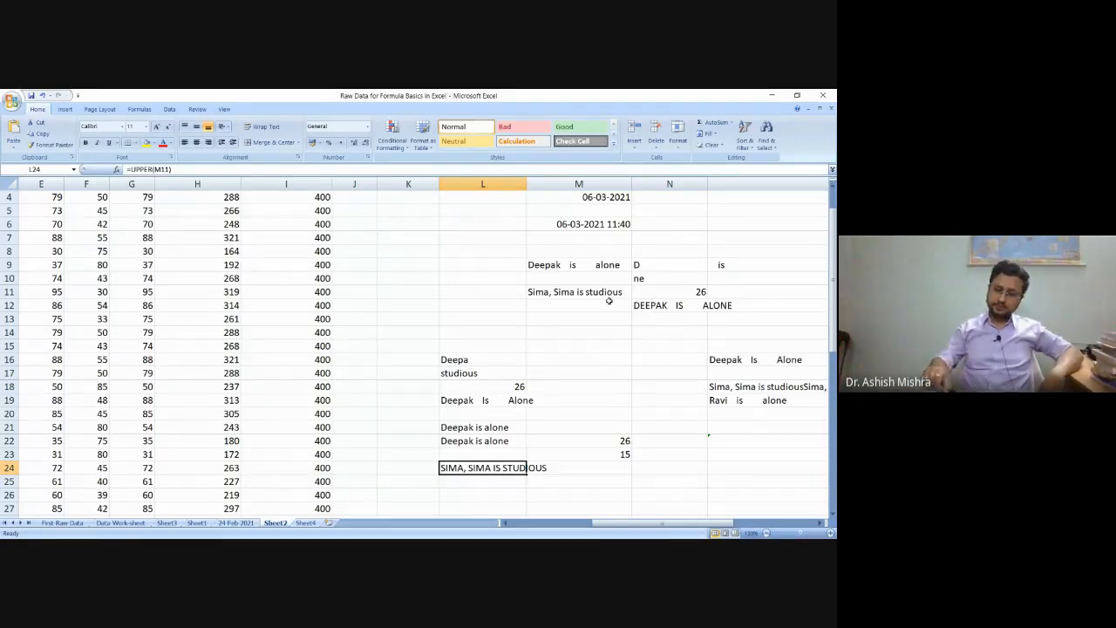
pyautogui.click(148, 169)
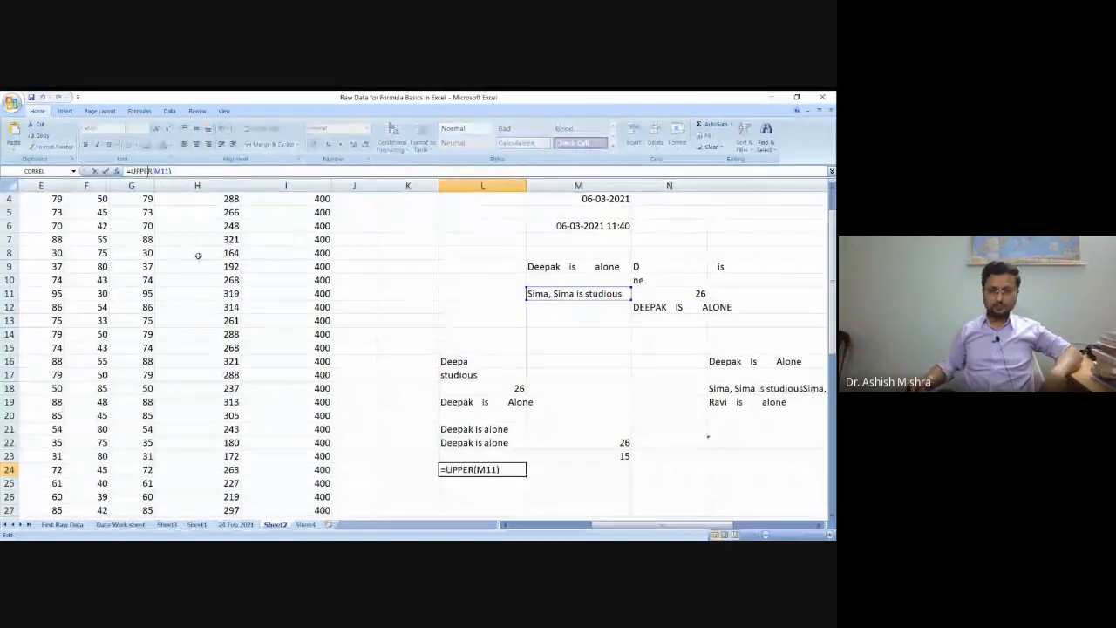
pyautogui.press('BackSpace')
pyautogui.press('BackSpace')
pyautogui.press('BackSpace')
pyautogui.press('BackSpace')
pyautogui.press('BackSpace')
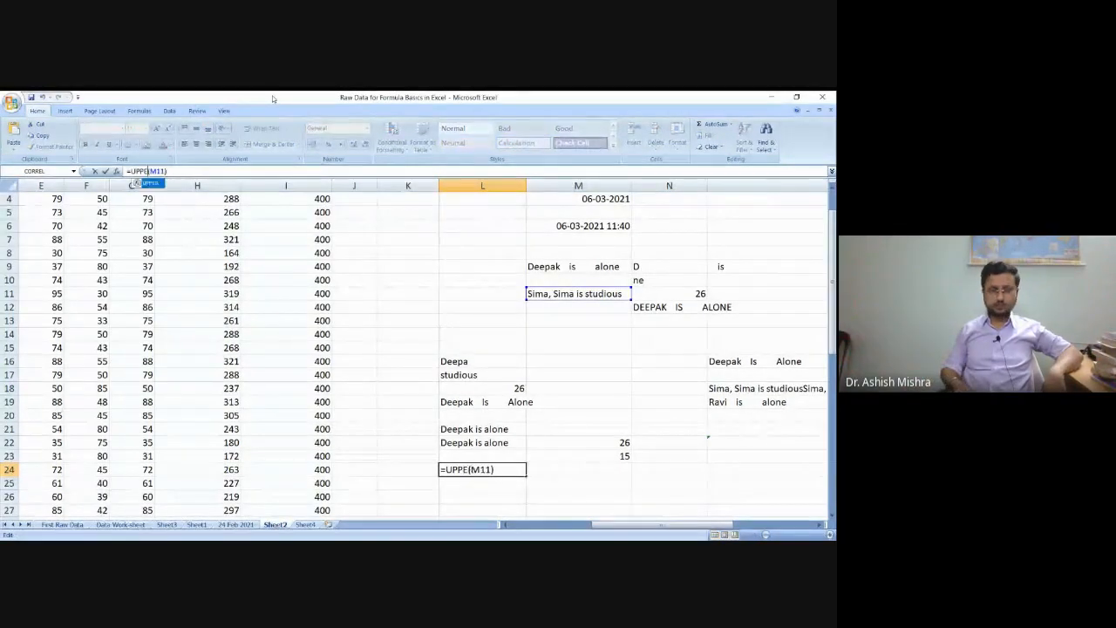
pyautogui.write('lo')
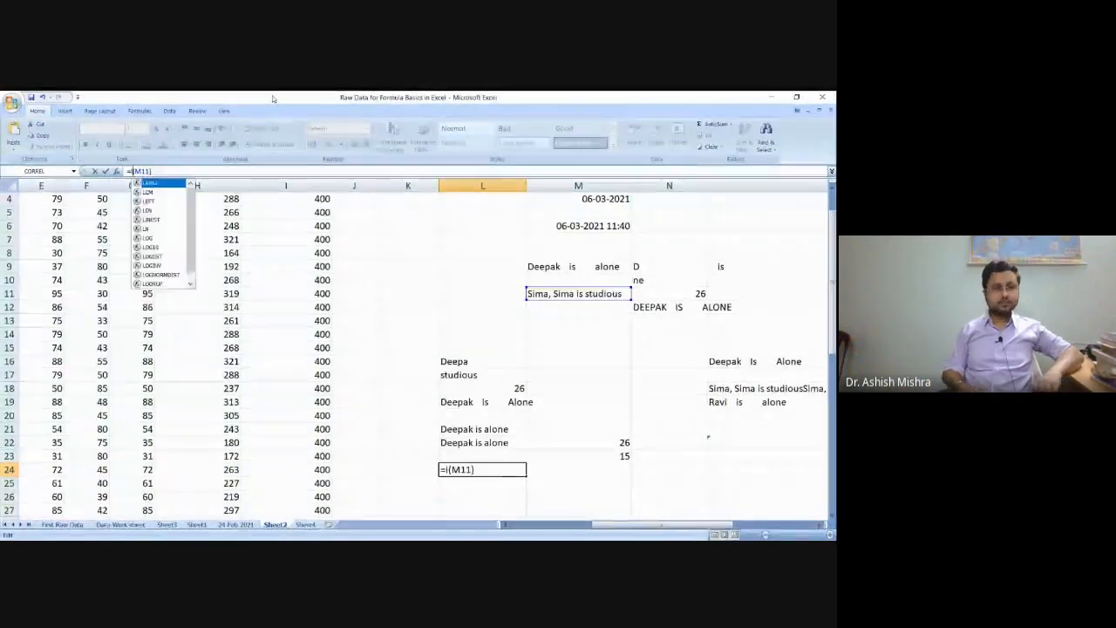
pyautogui.write('w')
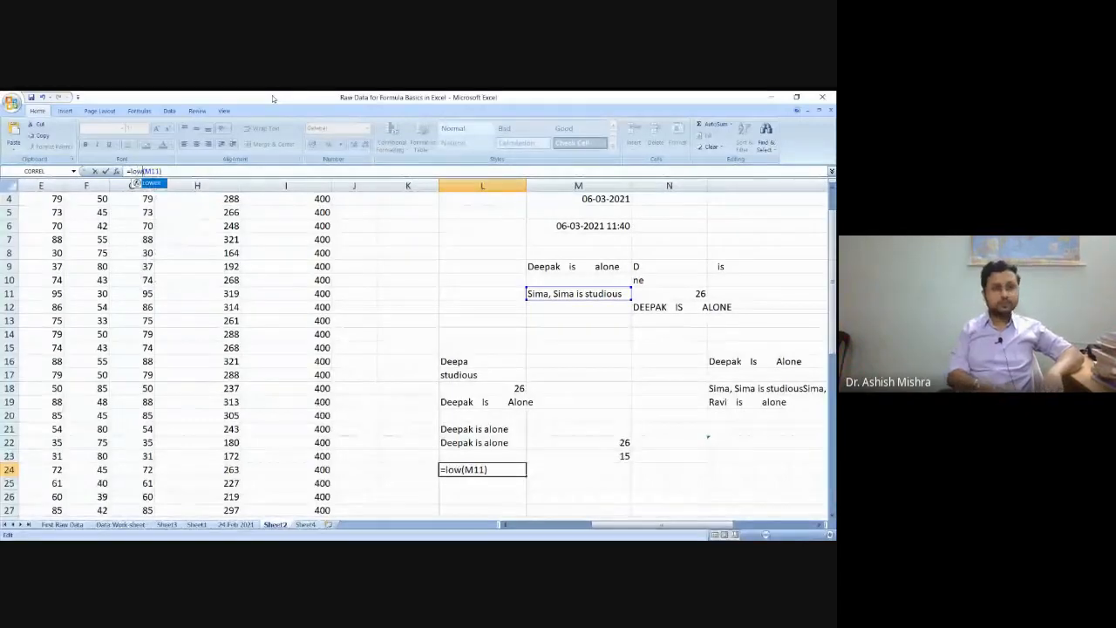
pyautogui.write('er')
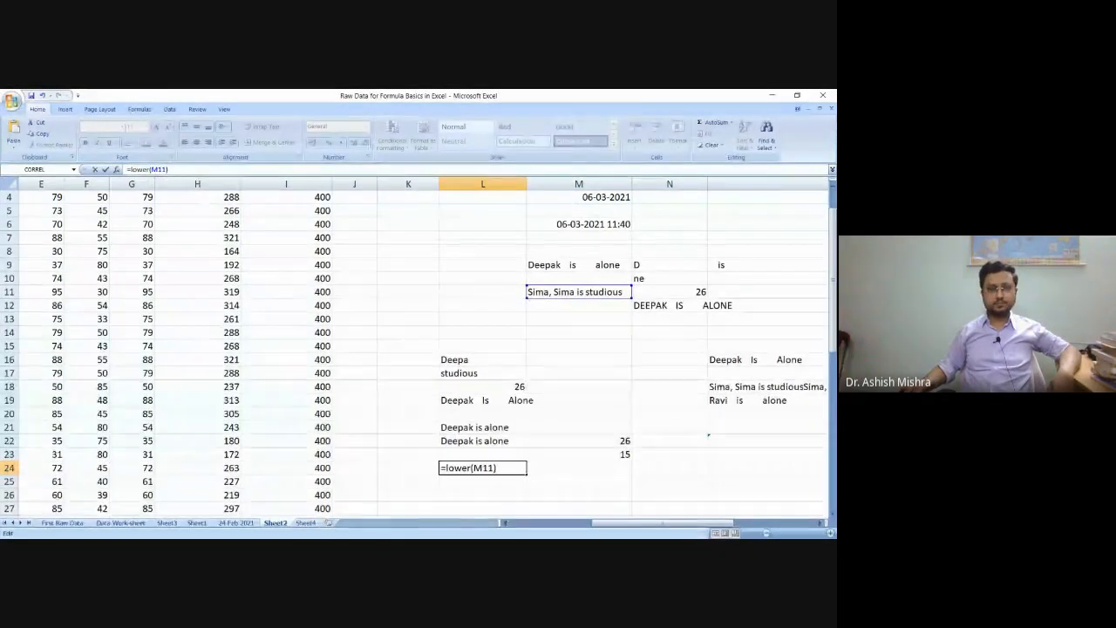
pyautogui.press('Return')
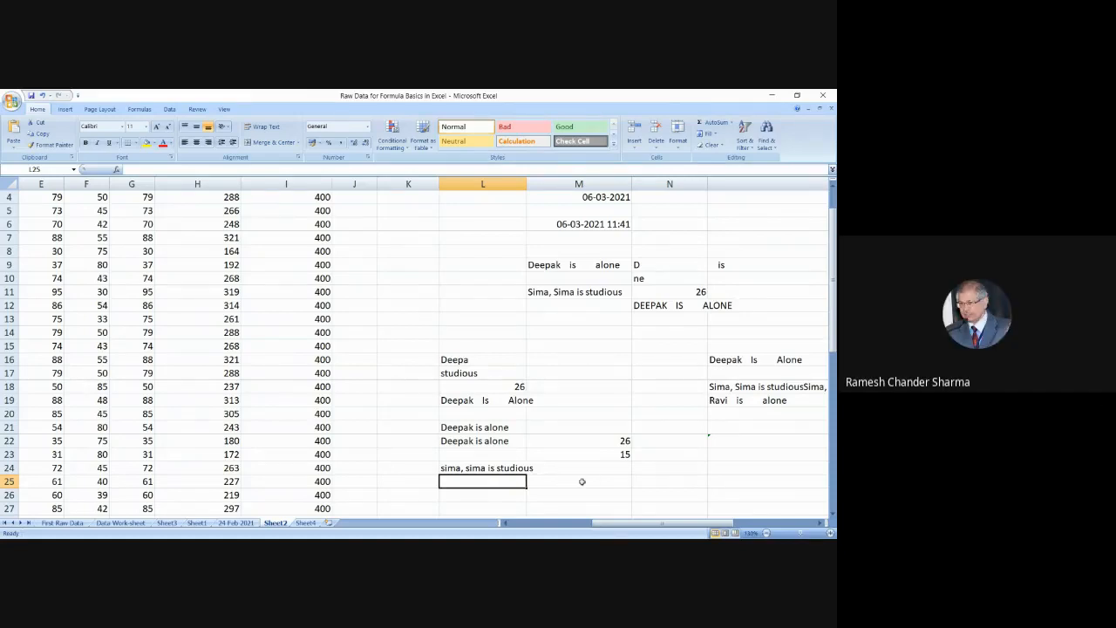
pyautogui.click(581, 481)
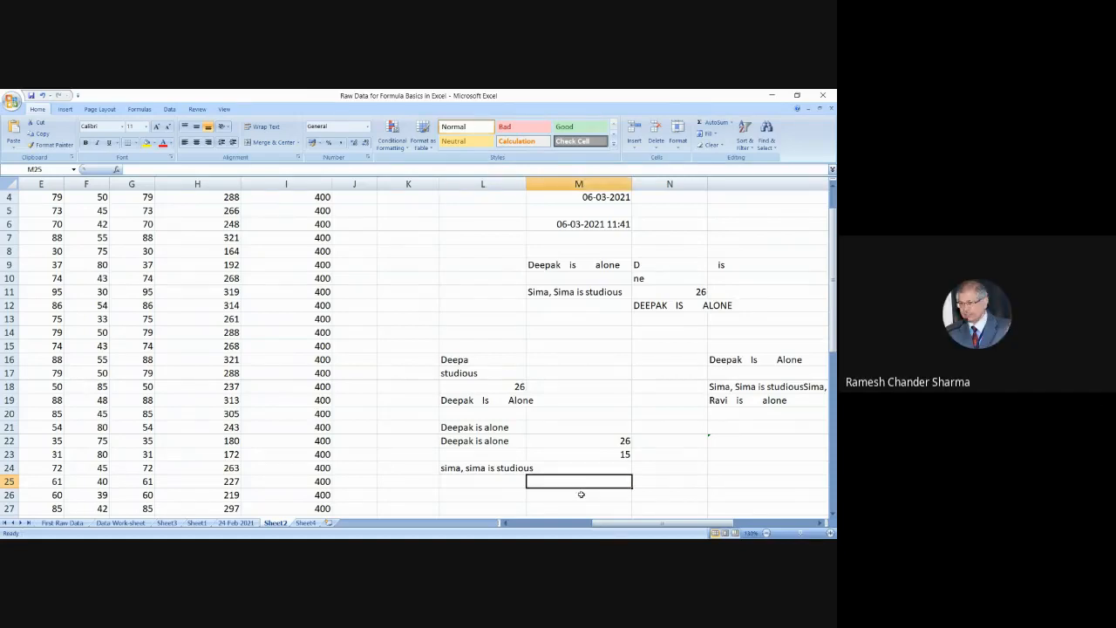
pyautogui.click(464, 483)
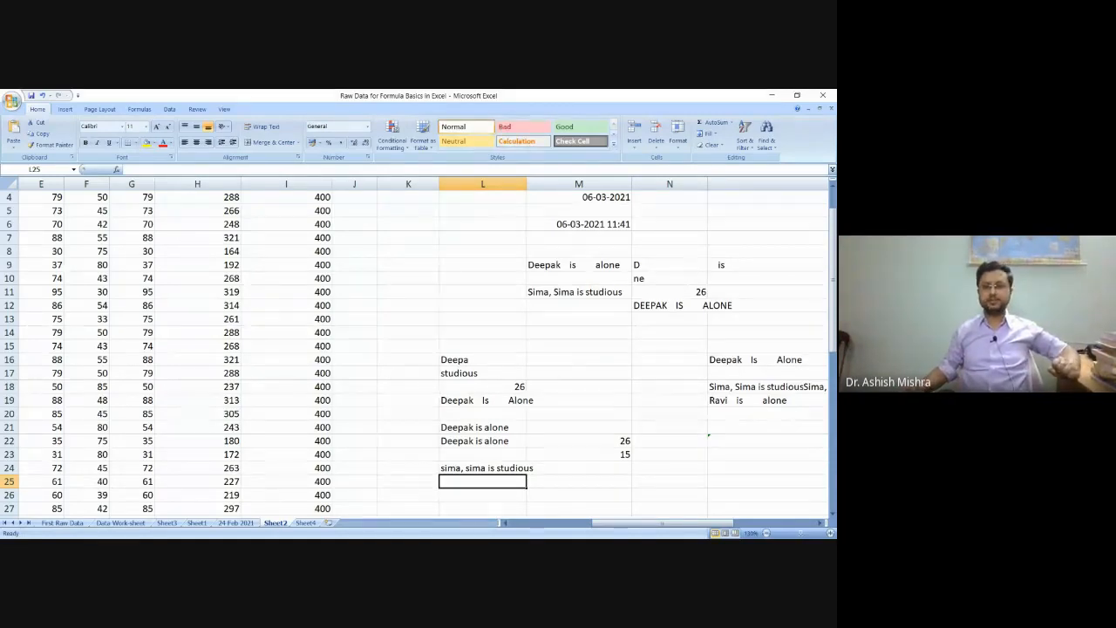
# Step: Switch to the Details of Mr. X workbook, review its salary table and Total Salary pie chart, and open the Practice 2021 sheet
pyautogui.hotkey('alt', 'Tab')
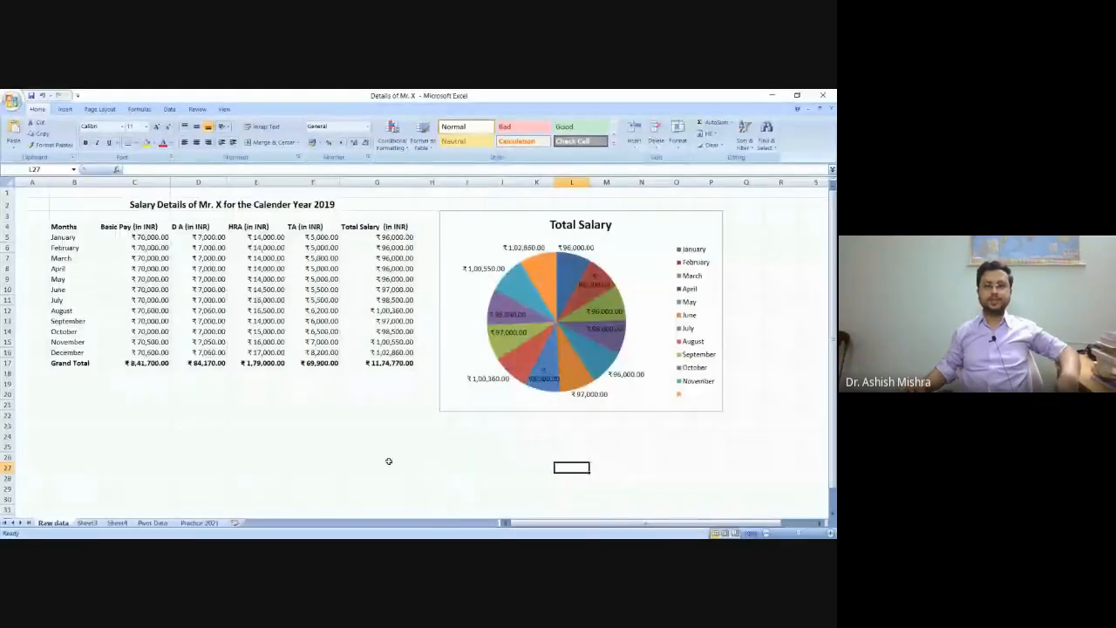
pyautogui.click(573, 408)
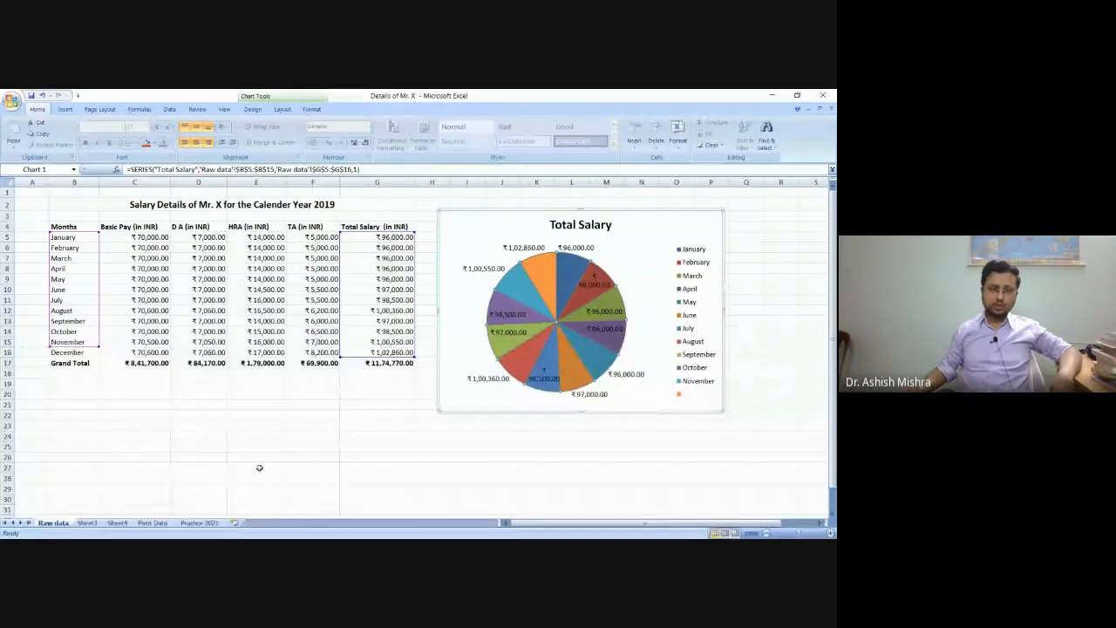
pyautogui.click(205, 447)
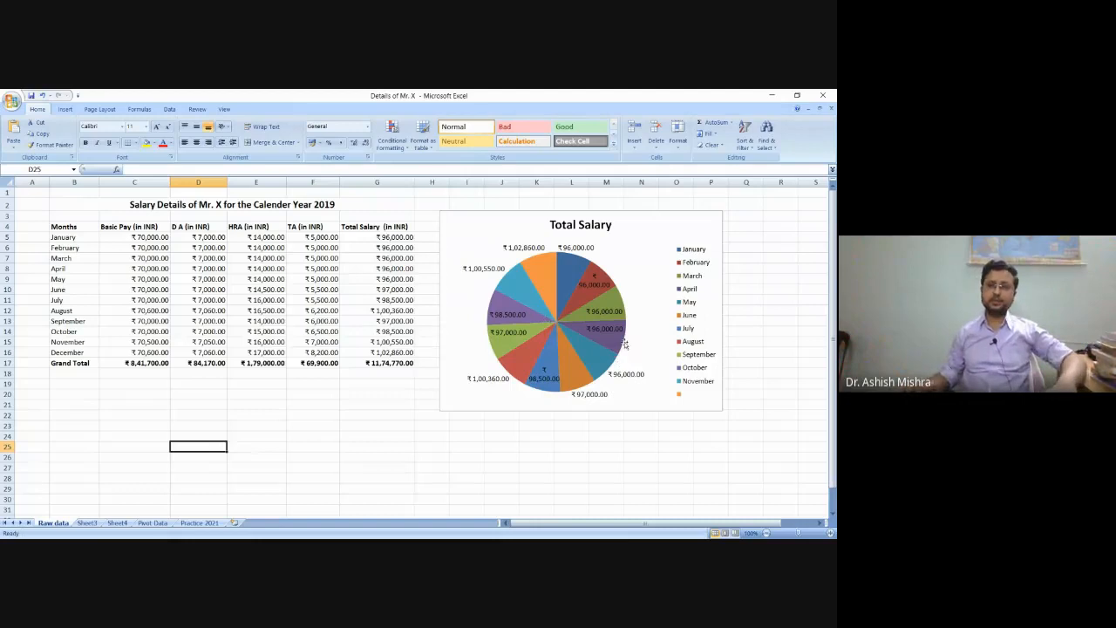
pyautogui.click(257, 447)
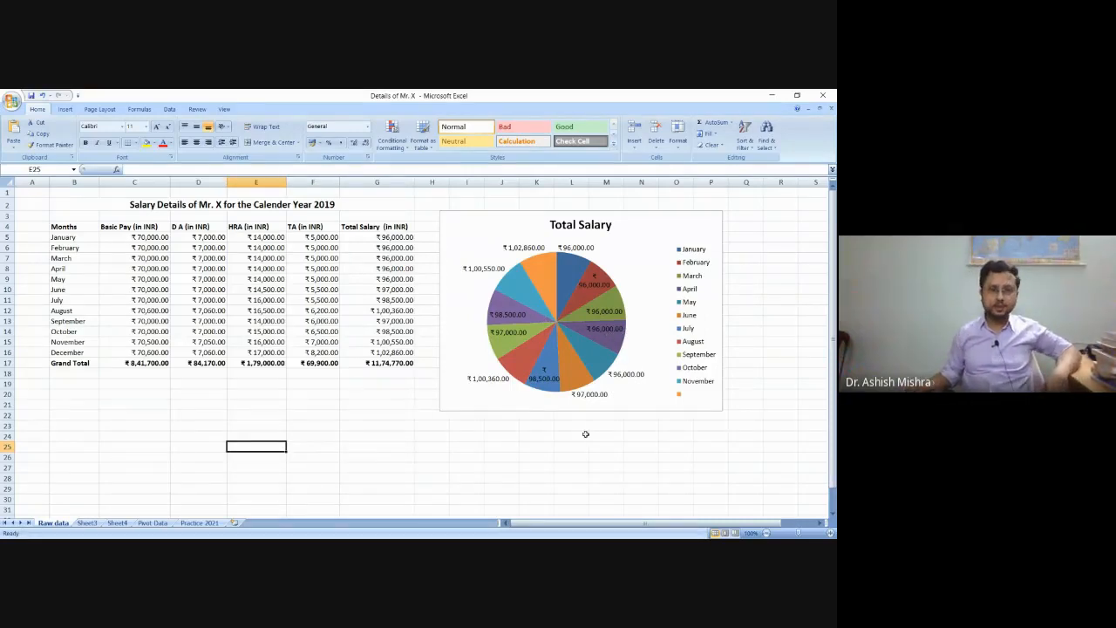
pyautogui.scroll(-1, 514, 414)
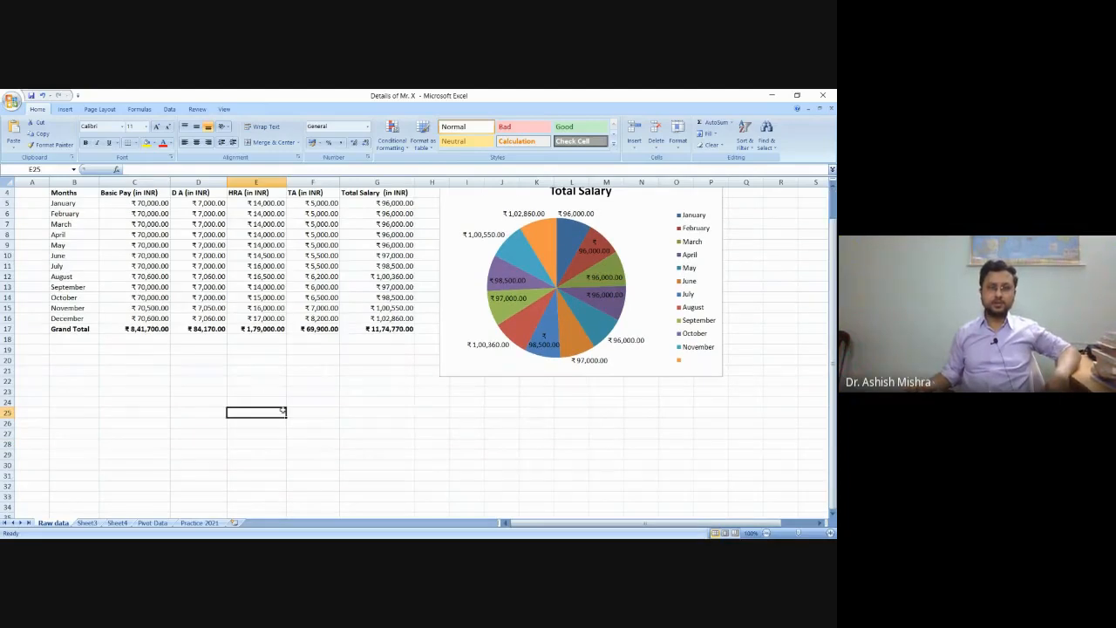
pyautogui.scroll(1, 620, 433)
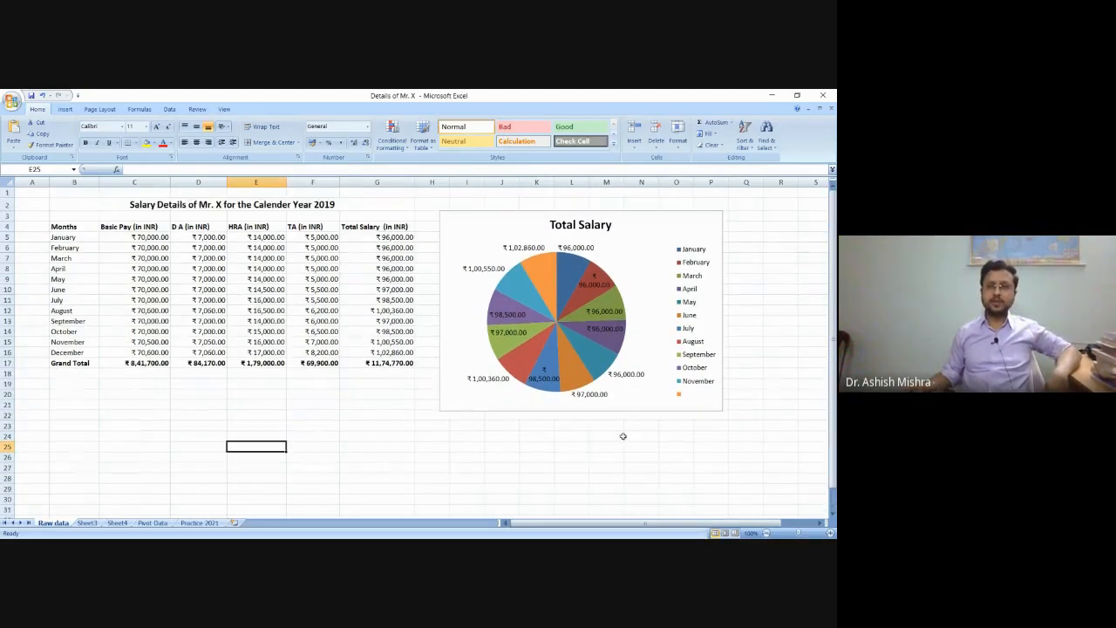
pyautogui.click(199, 523)
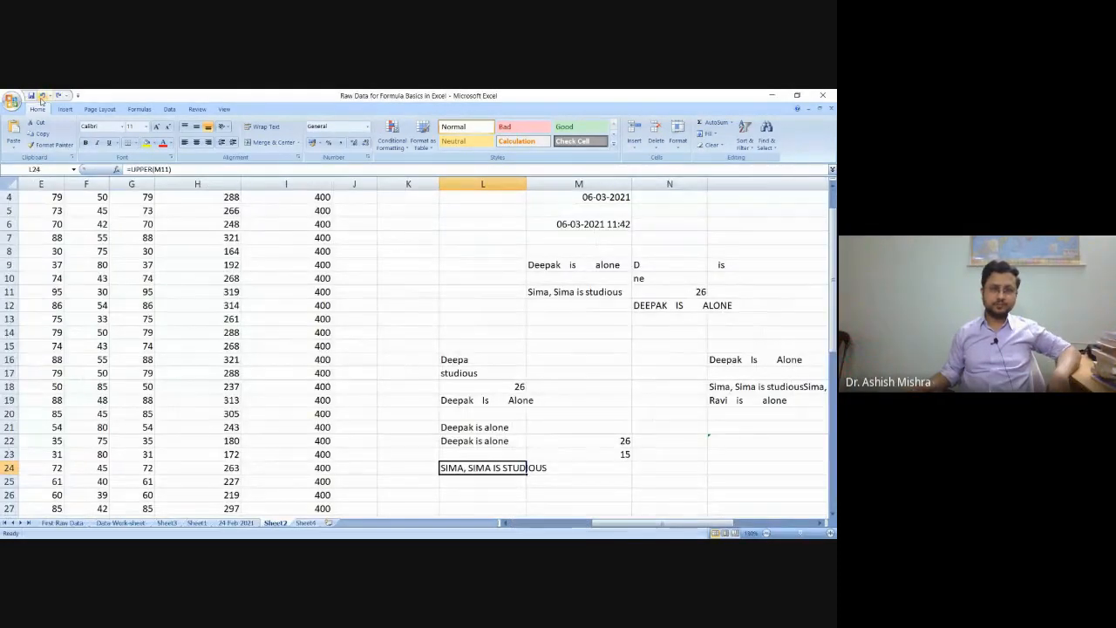
# Step: Look through the sheets of the Raw Data for Formula Basics in Excel workbook, including Sheet4, Sheet1, Sheet3, 24 Feb 2021 and Data Work-sheet
pyautogui.click(305, 523)
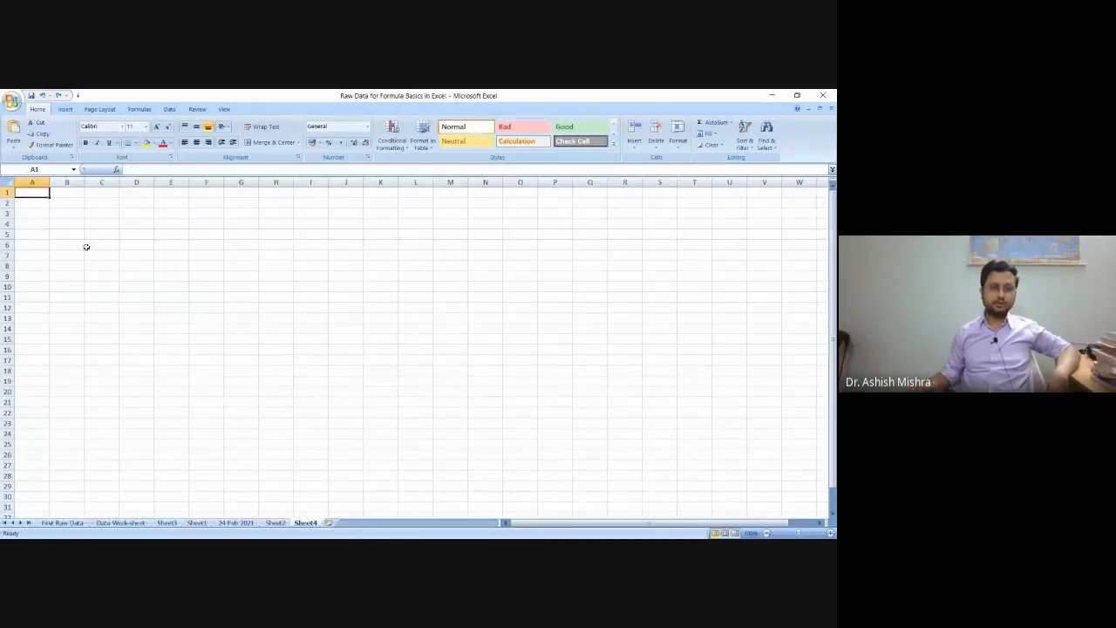
pyautogui.click(210, 256)
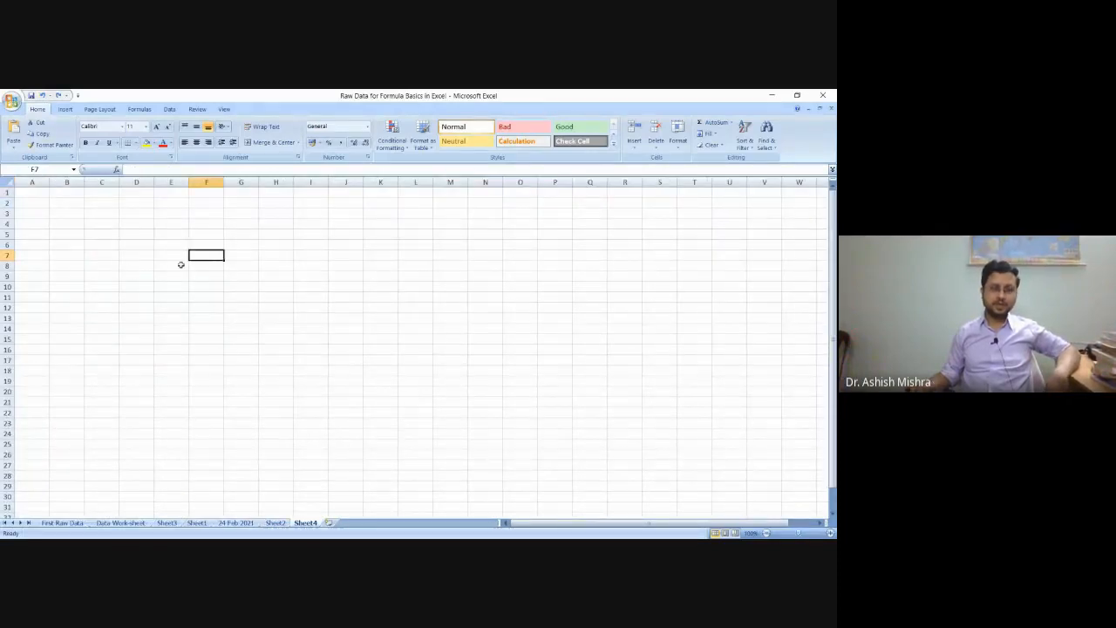
pyautogui.click(274, 524)
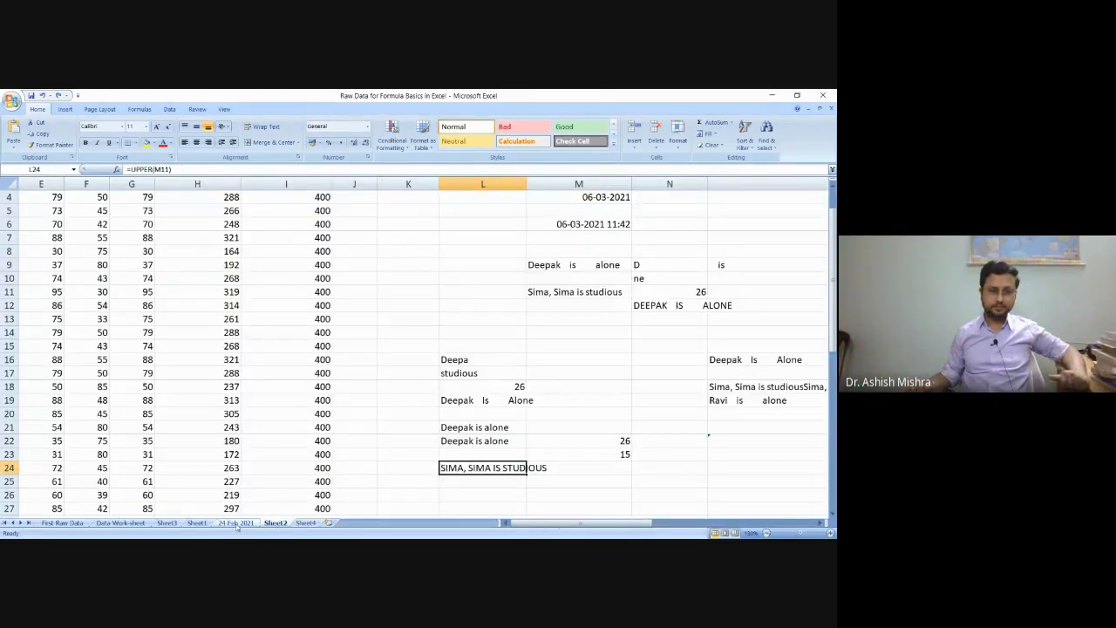
pyautogui.click(235, 523)
pyautogui.click(197, 523)
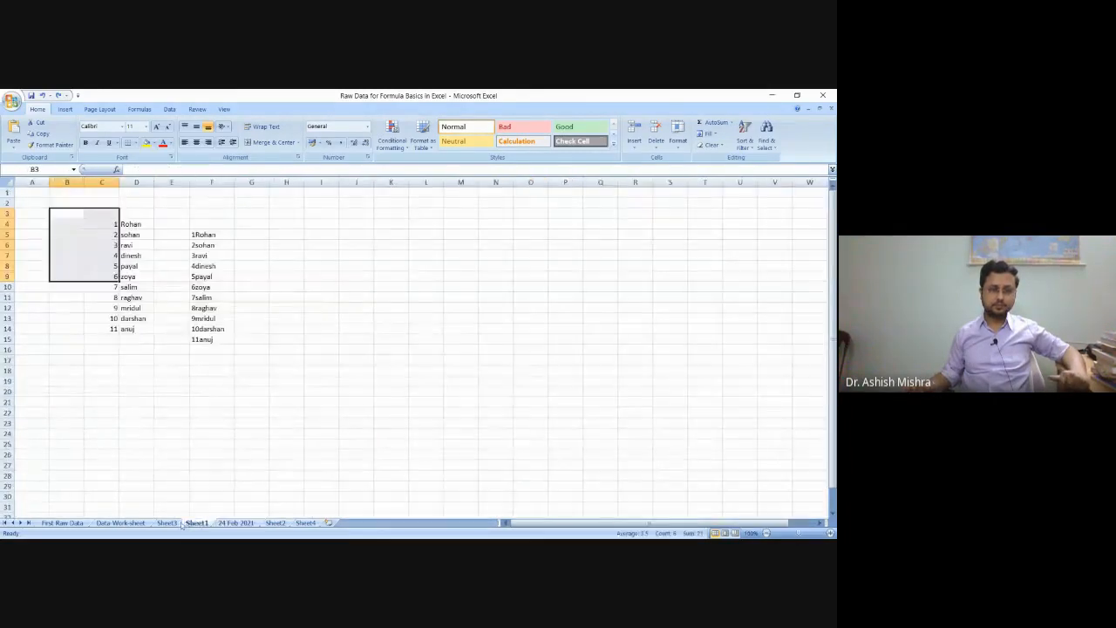
pyautogui.click(166, 523)
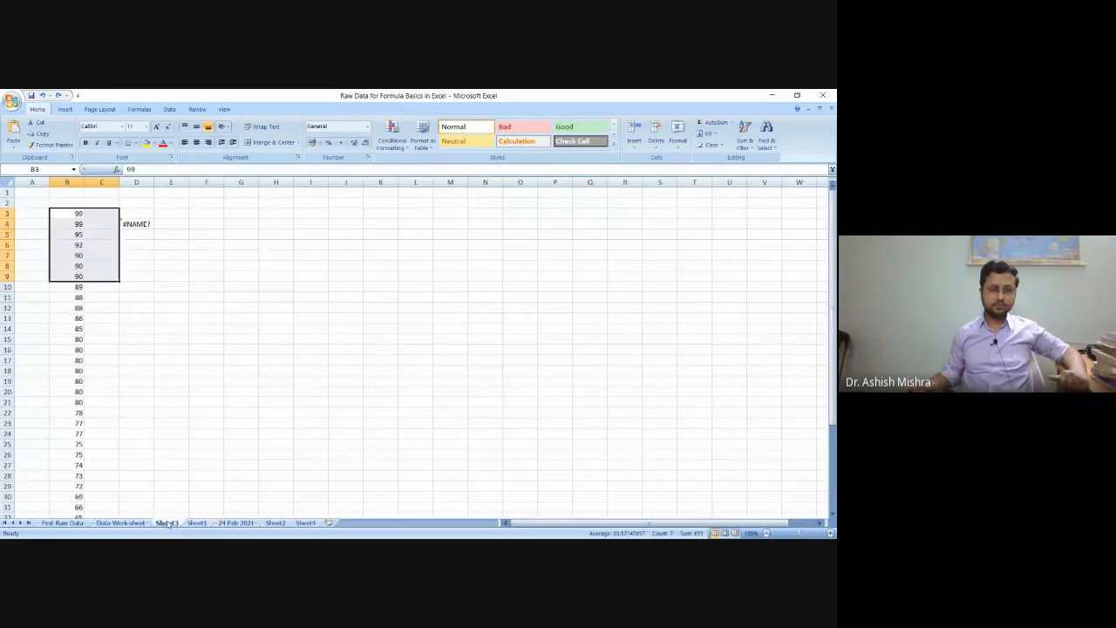
pyautogui.click(121, 524)
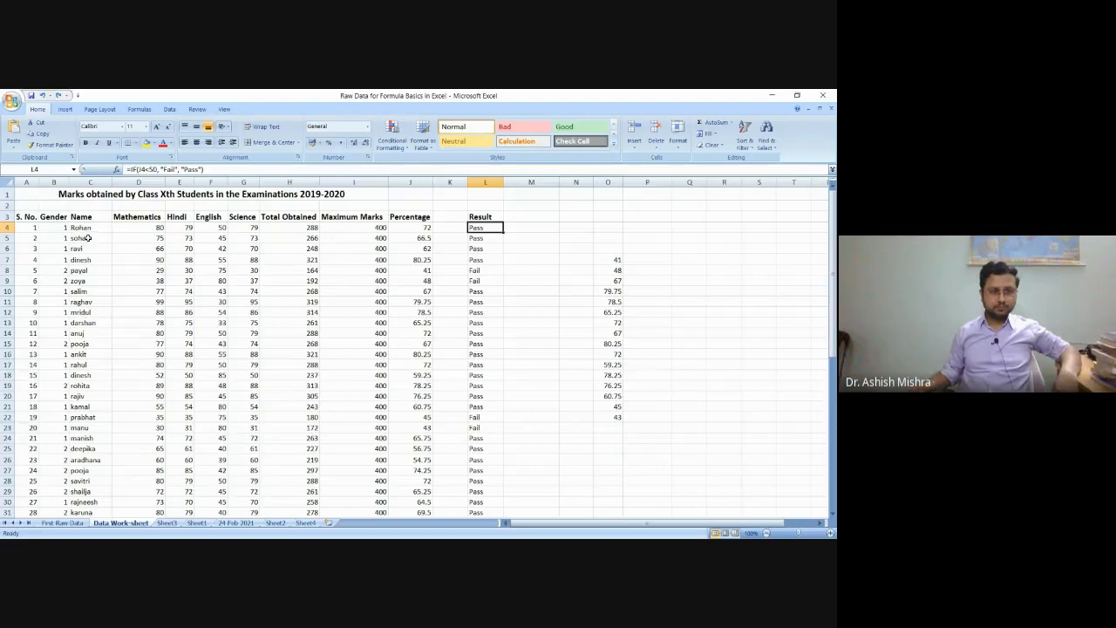
pyautogui.click(278, 524)
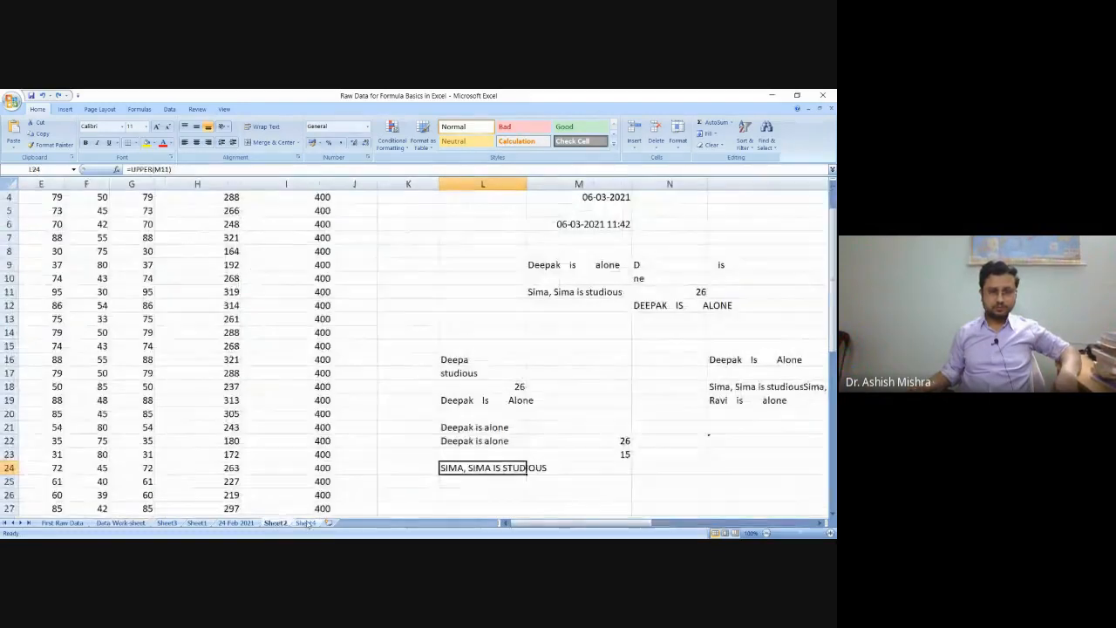
pyautogui.click(305, 524)
pyautogui.click(236, 523)
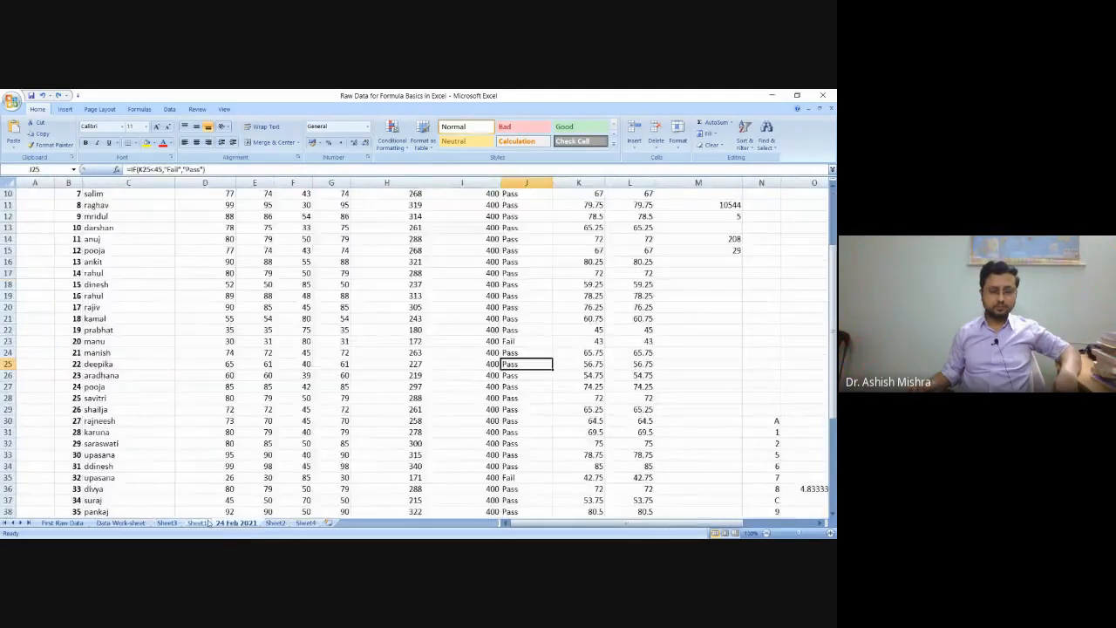
pyautogui.click(196, 523)
pyautogui.click(166, 524)
pyautogui.click(120, 524)
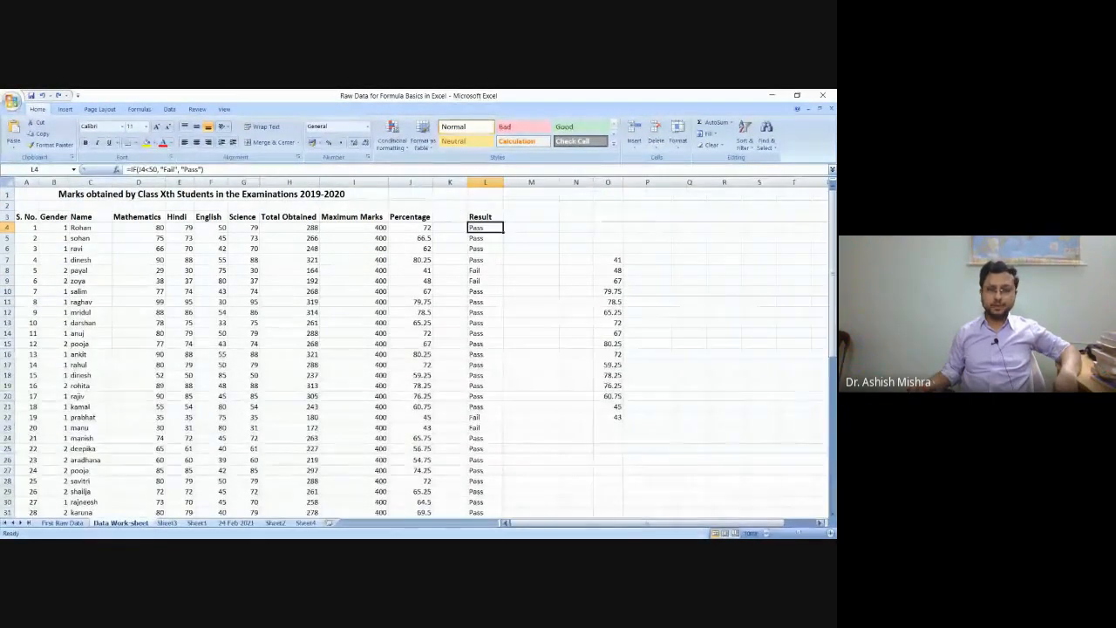
# Step: Switch to the Details of Mr. X workbook and copy both salary tables from Practice 2021 into a new sheet starting at cell B3
pyautogui.hotkey('alt', 'Tab')
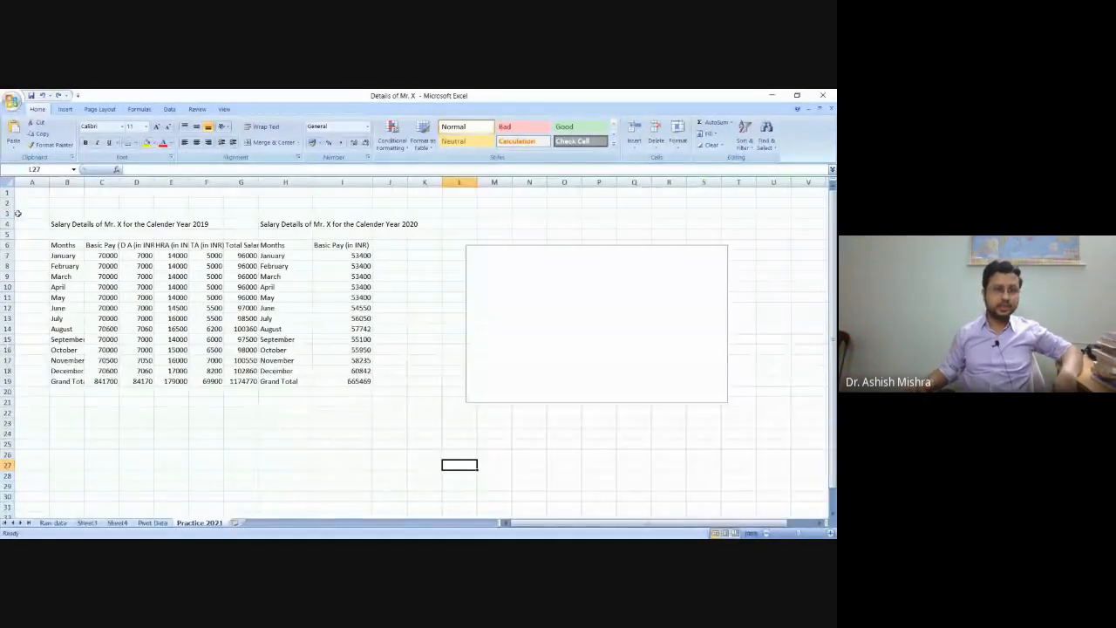
pyautogui.moveTo(54, 223); pyautogui.dragTo(316, 387)
pyautogui.rightClick(94, 293)
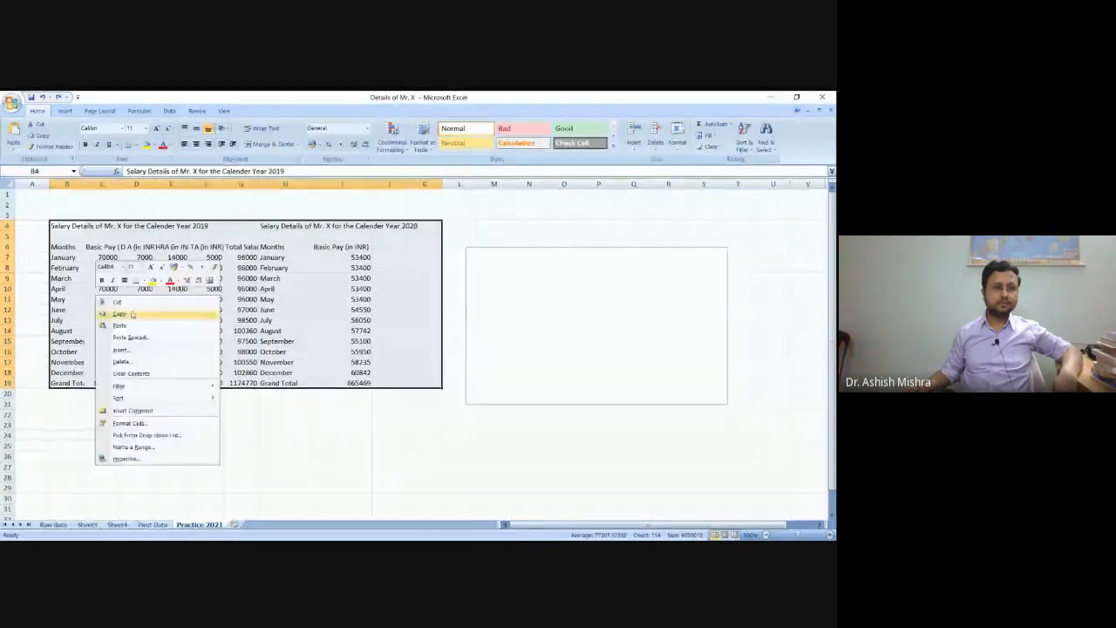
pyautogui.click(118, 314)
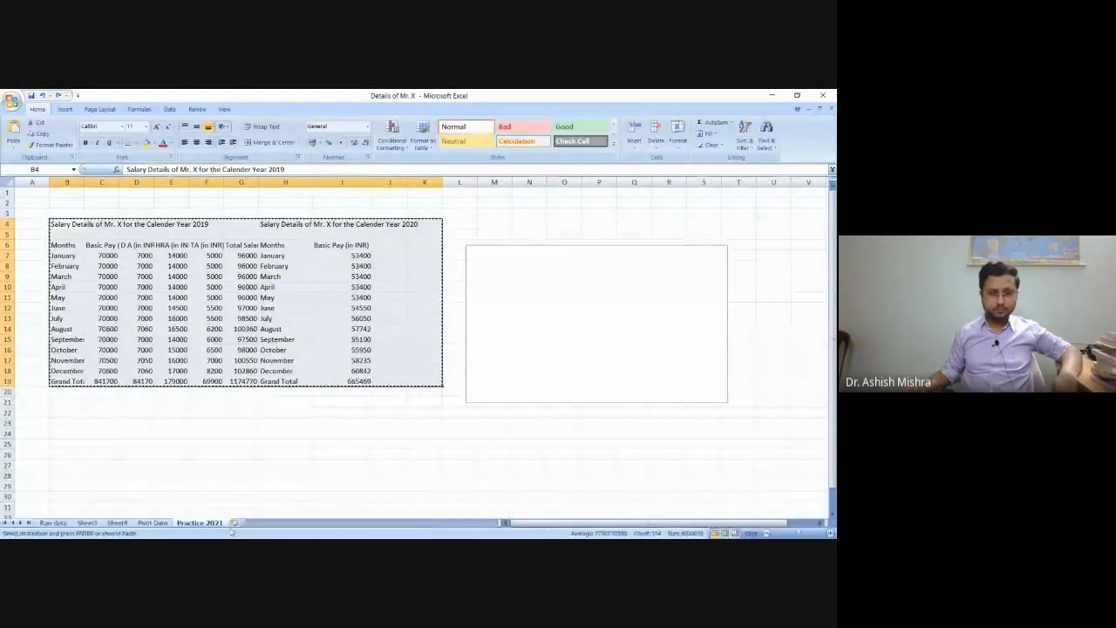
pyautogui.click(236, 523)
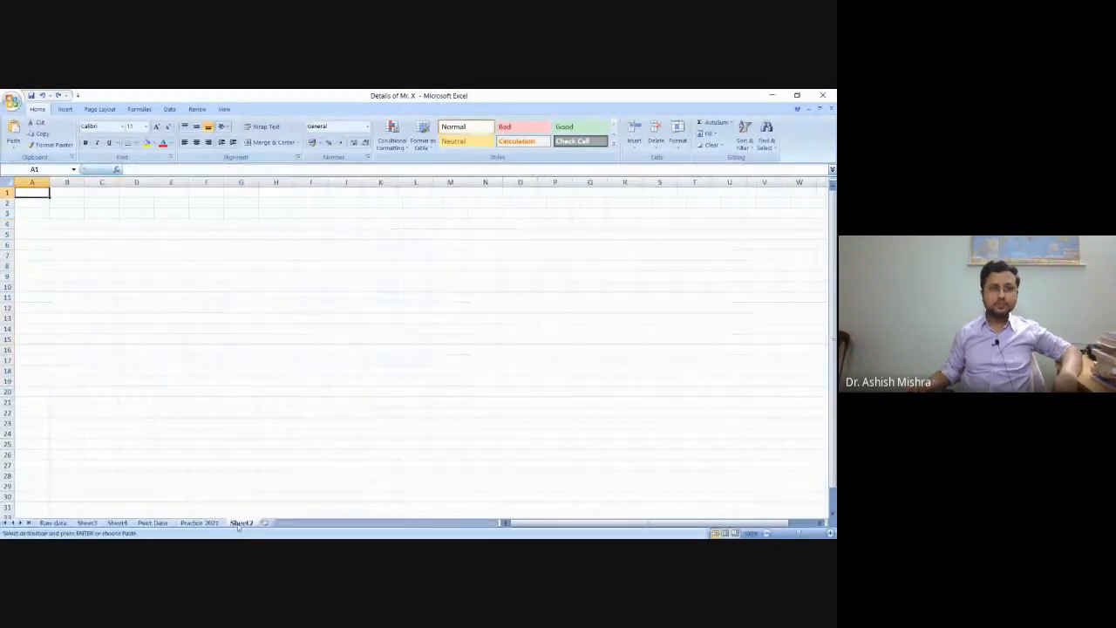
pyautogui.click(57, 214)
pyautogui.rightClick(60, 216)
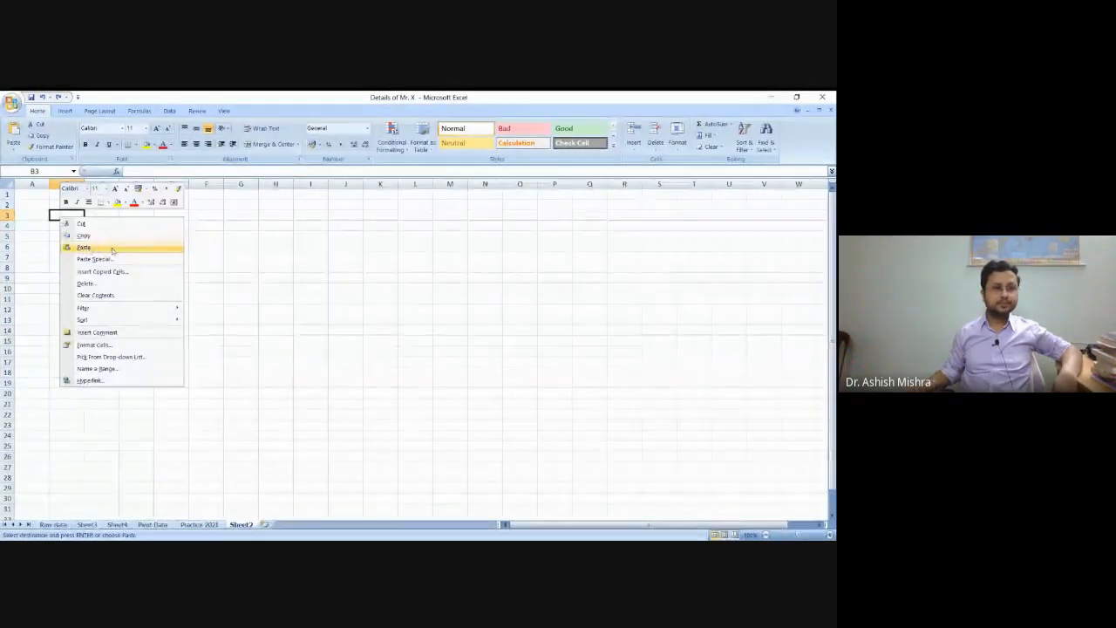
pyautogui.click(84, 248)
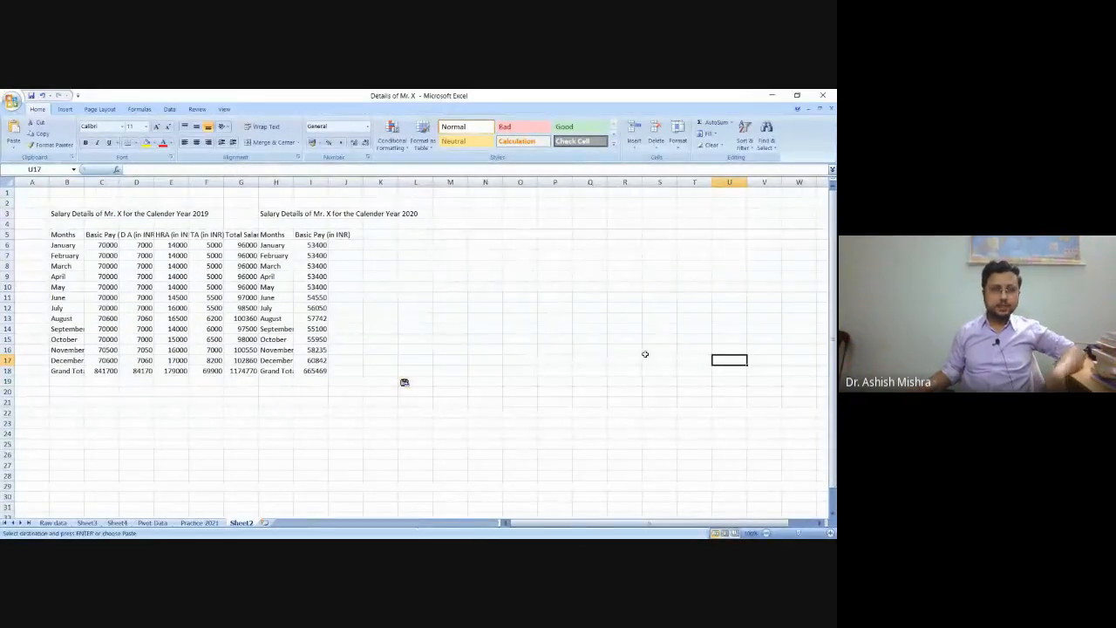
# Step: Copy the Months column of the 2019 table, B5:B17 without the grand total, to cell M5
pyautogui.click(60, 236)
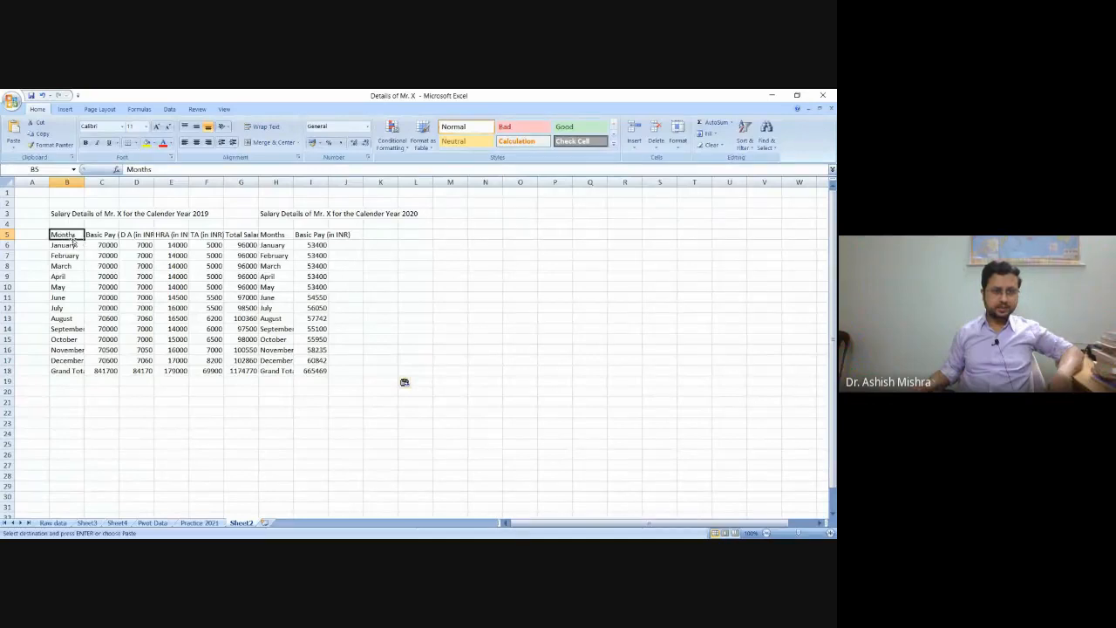
pyautogui.moveTo(75, 244); pyautogui.dragTo(66, 360)
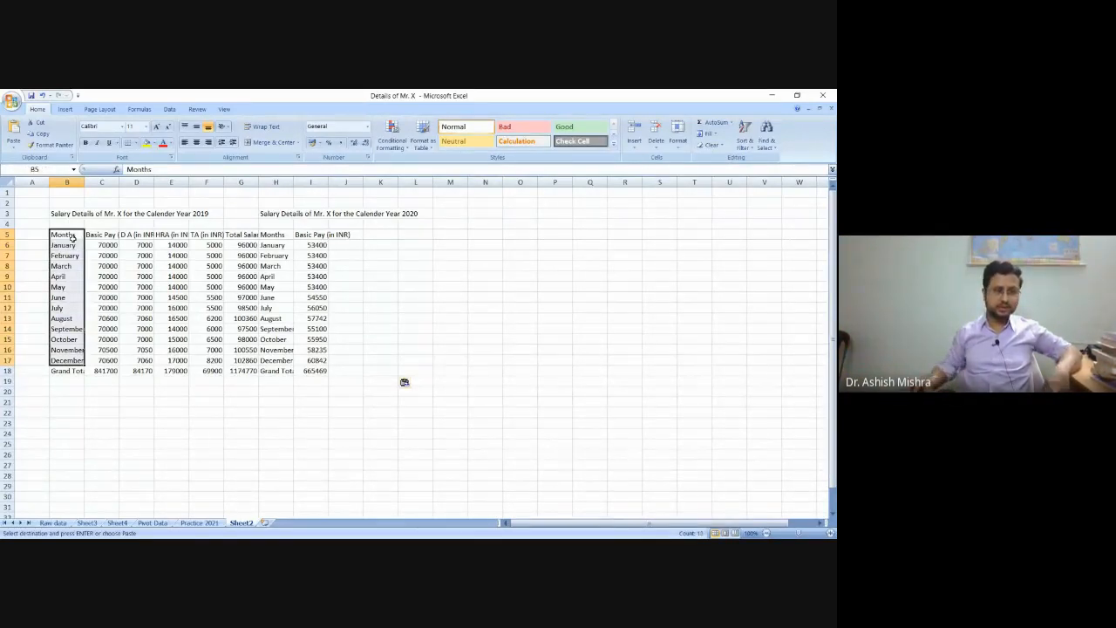
pyautogui.rightClick(69, 301)
pyautogui.click(96, 324)
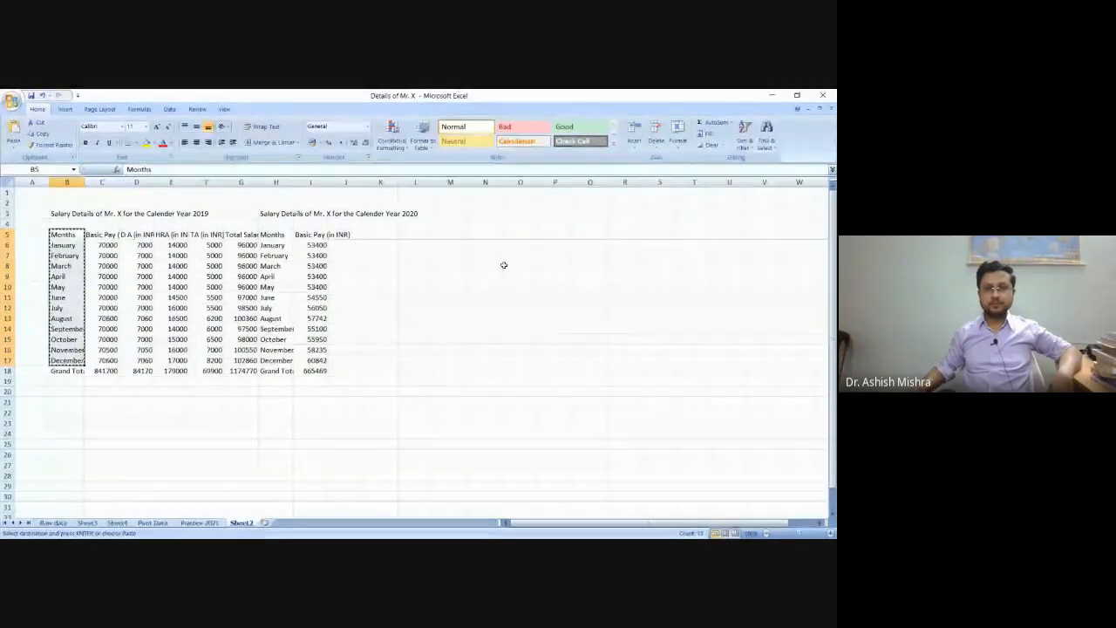
pyautogui.click(69, 413)
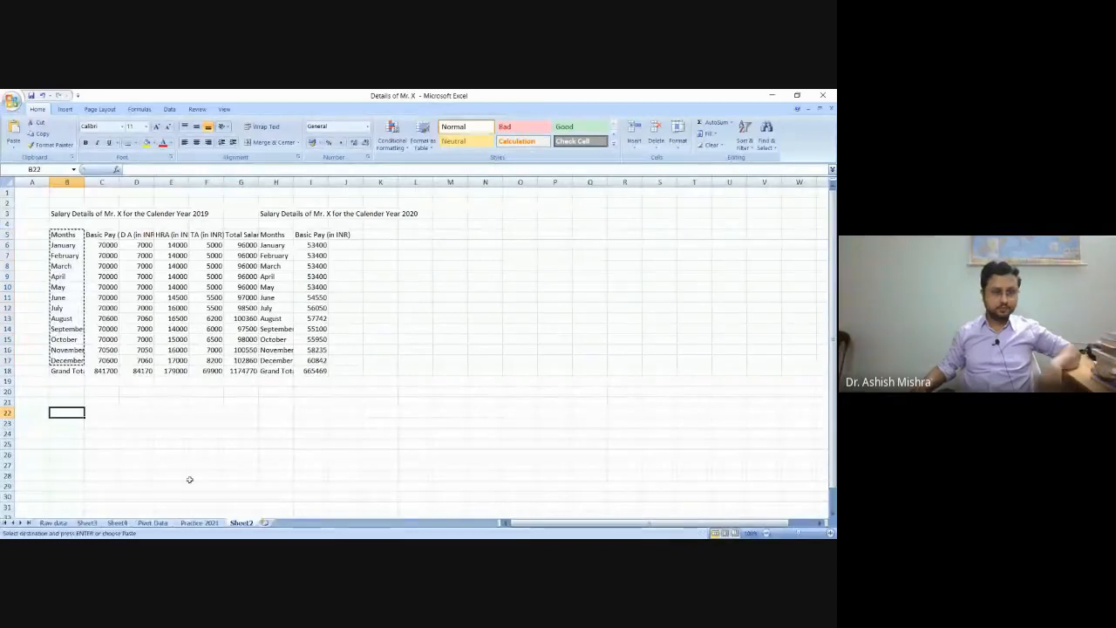
pyautogui.click(455, 235)
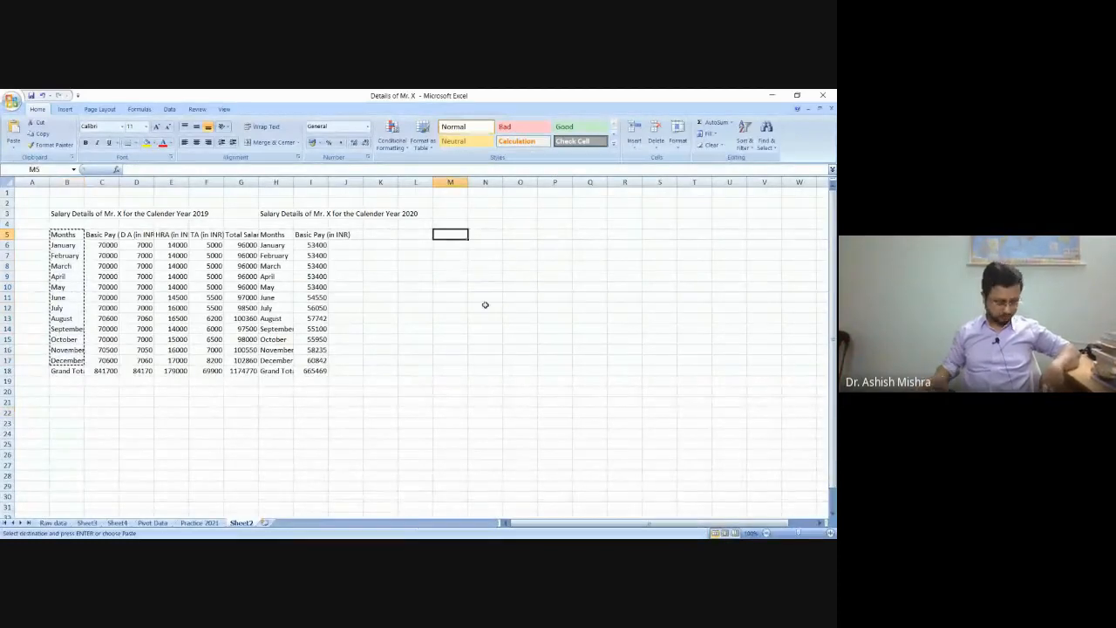
pyautogui.hotkey('ctrl', 'v')
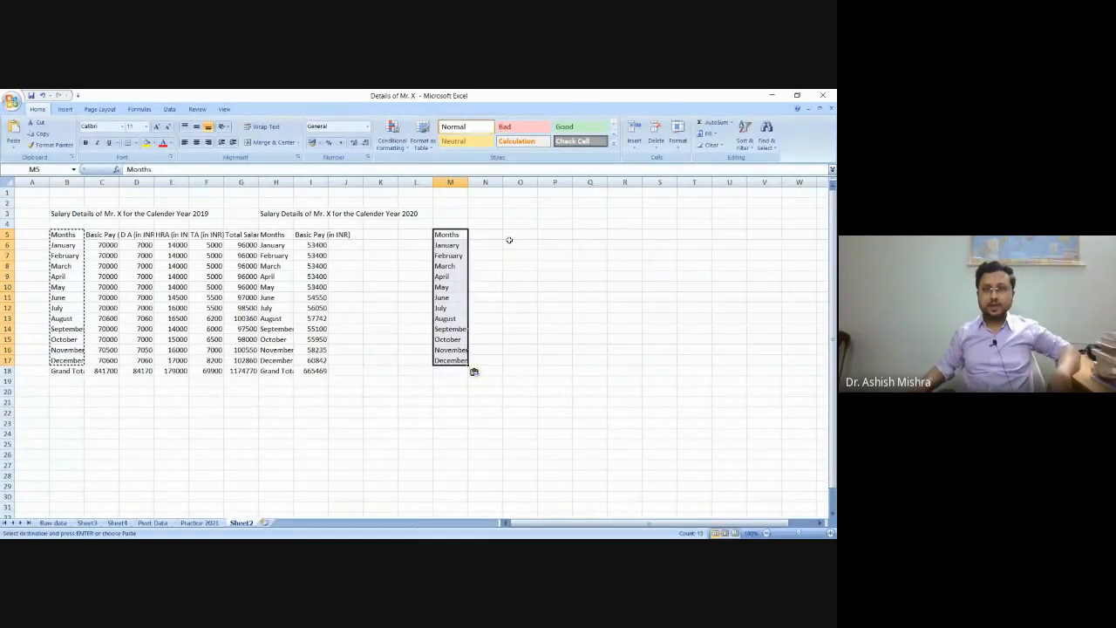
# Step: Copy the 2019 Basic Pay column, C5:C17 without the grand total, next to the copied months at cell N5
pyautogui.click(494, 235)
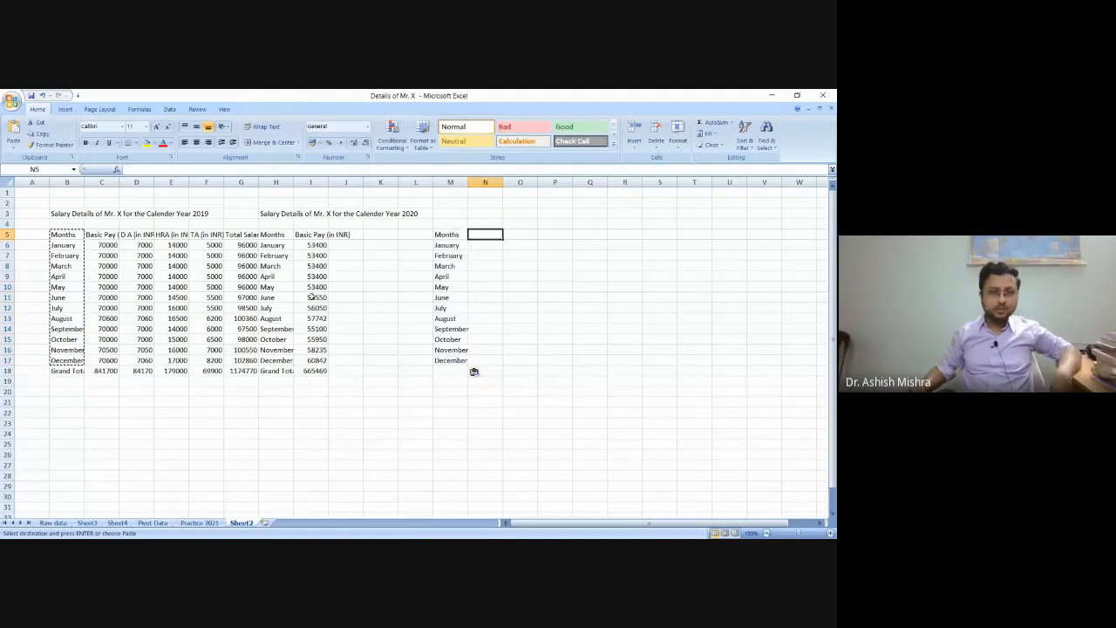
pyautogui.click(103, 235)
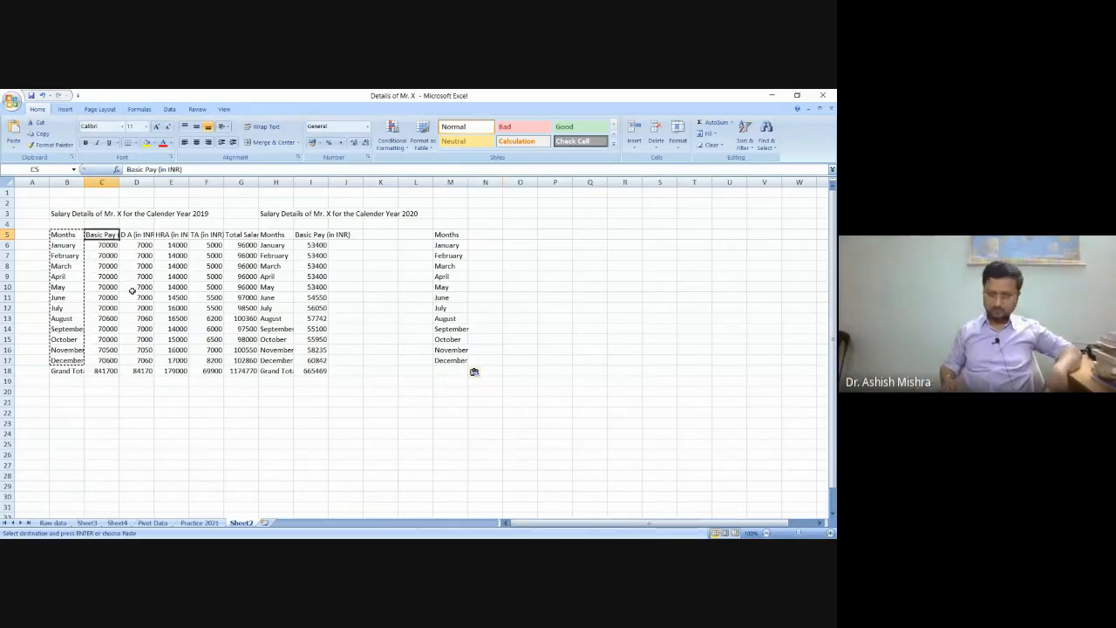
pyautogui.hotkey('shift', 'Down')
pyautogui.hotkey('shift', 'Down')
pyautogui.hotkey('shift', 'Down')
pyautogui.hotkey('shift', 'Down')
pyautogui.hotkey('shift', 'Down')
pyautogui.hotkey('shift', 'Down')
pyautogui.hotkey('shift', 'Down')
pyautogui.hotkey('shift', 'Down')
pyautogui.hotkey('shift', 'Down')
pyautogui.hotkey('shift', 'Down')
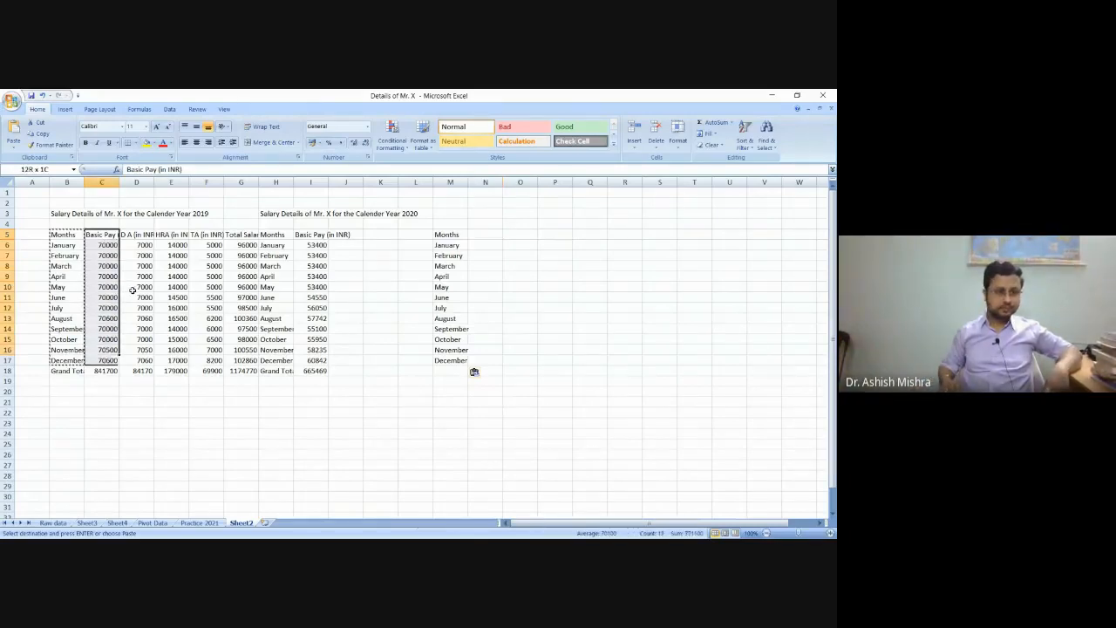
pyautogui.hotkey('shift', 'Down')
pyautogui.rightClick(110, 296)
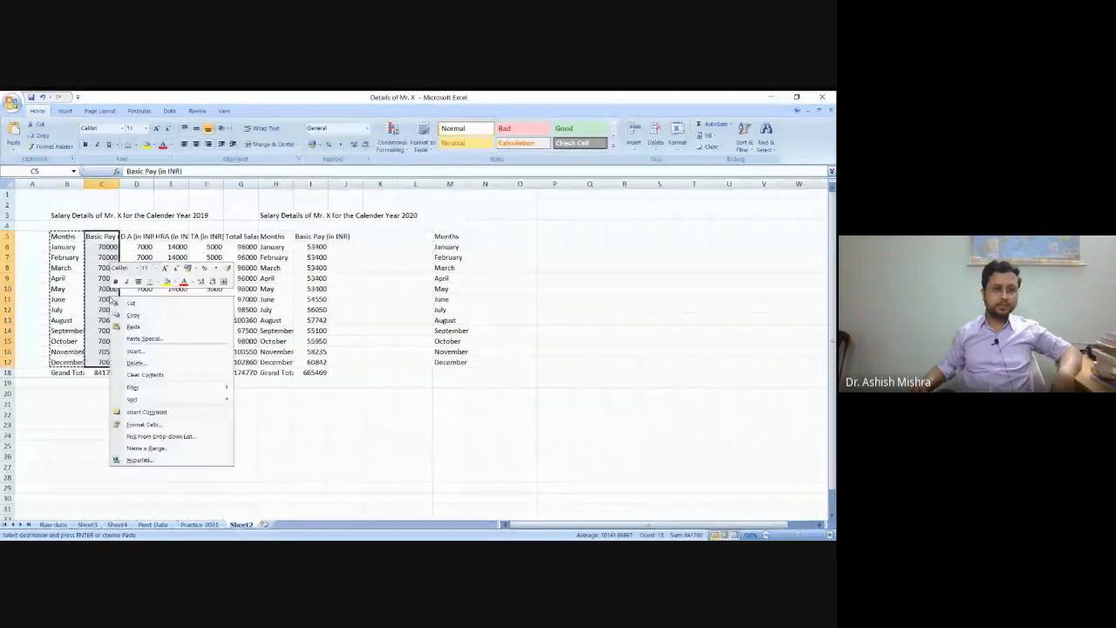
pyautogui.click(131, 314)
pyautogui.click(489, 235)
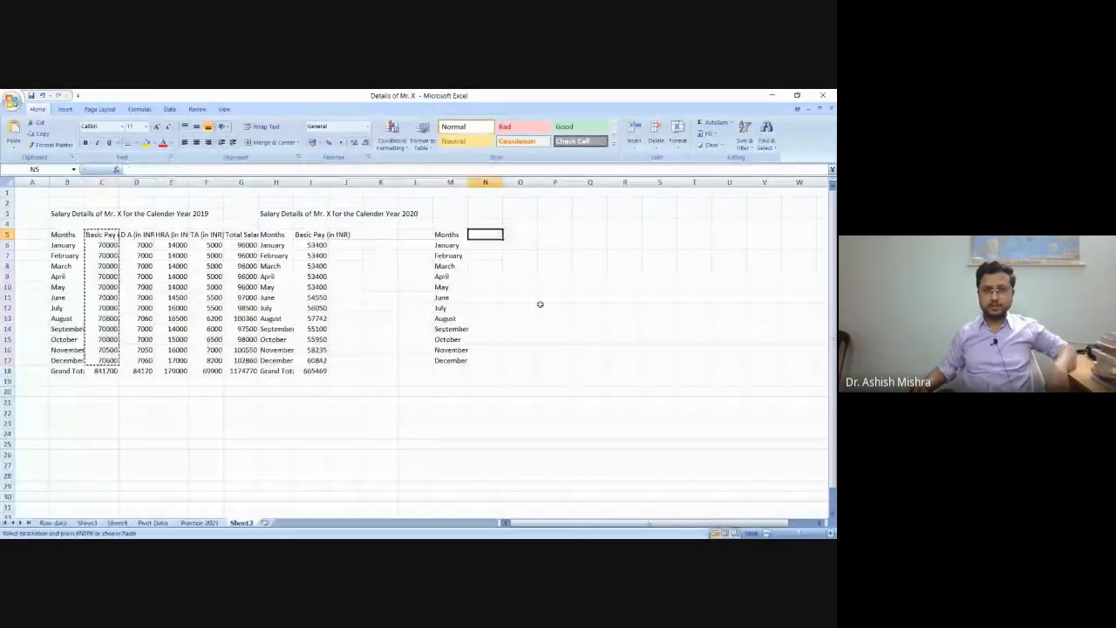
pyautogui.hotkey('ctrl', 'v')
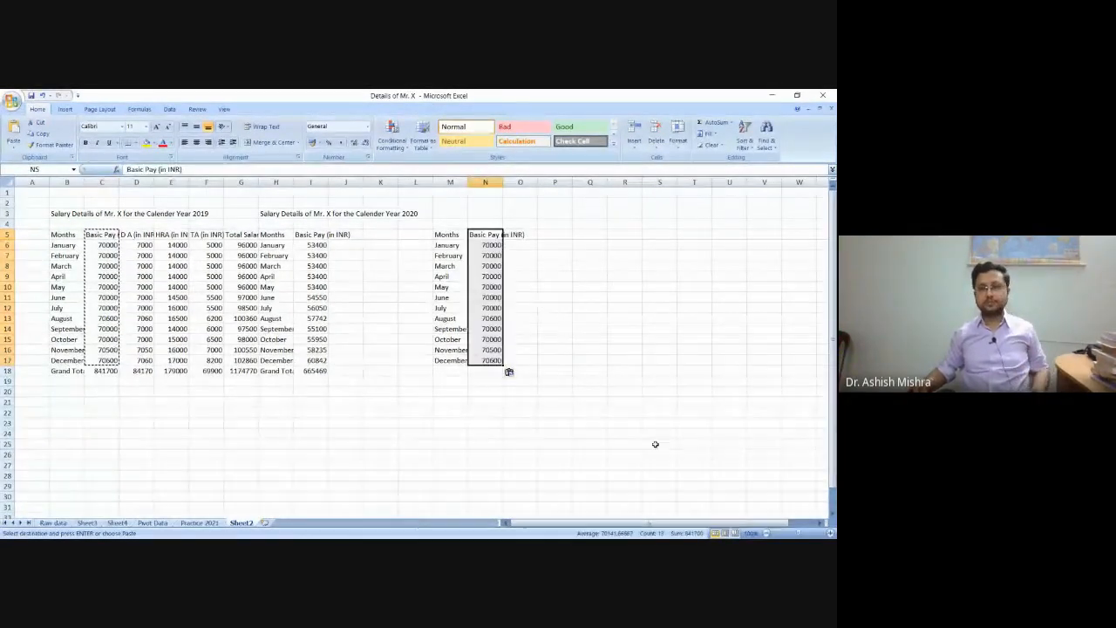
# Step: Insert a blank 2-D pie chart in Sheet2 with an empty cell below the copied columns selected
pyautogui.click(447, 424)
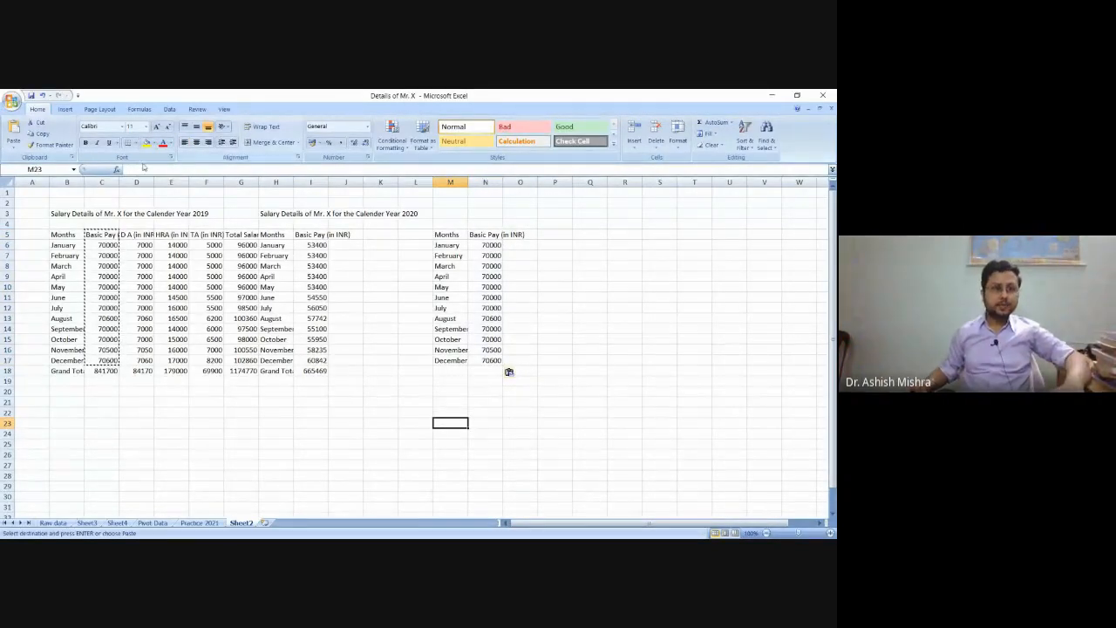
pyautogui.click(169, 110)
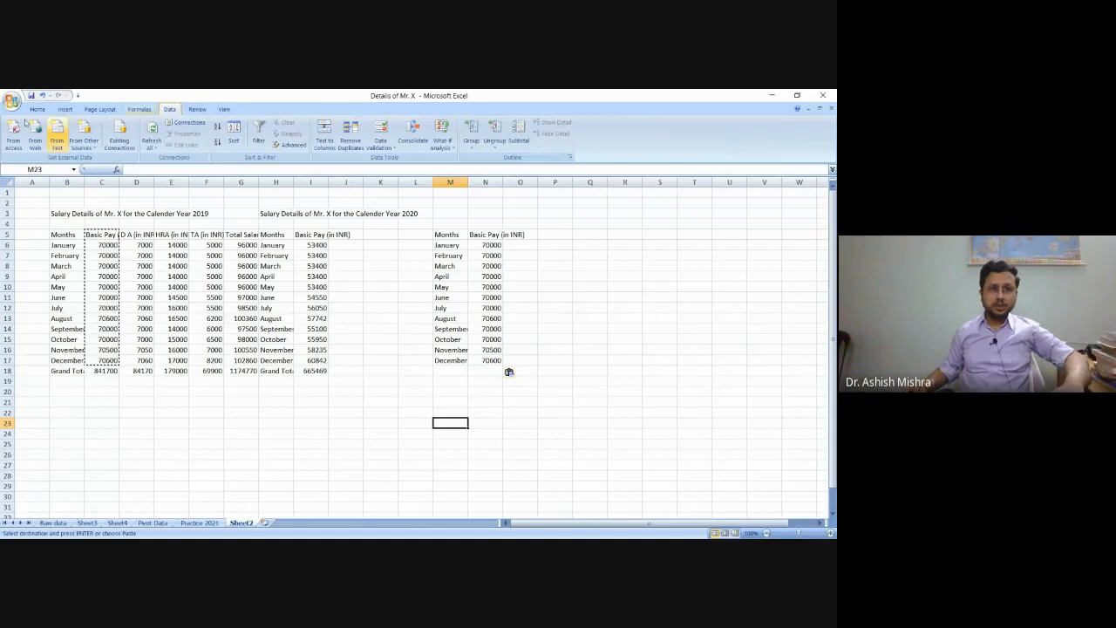
pyautogui.click(65, 110)
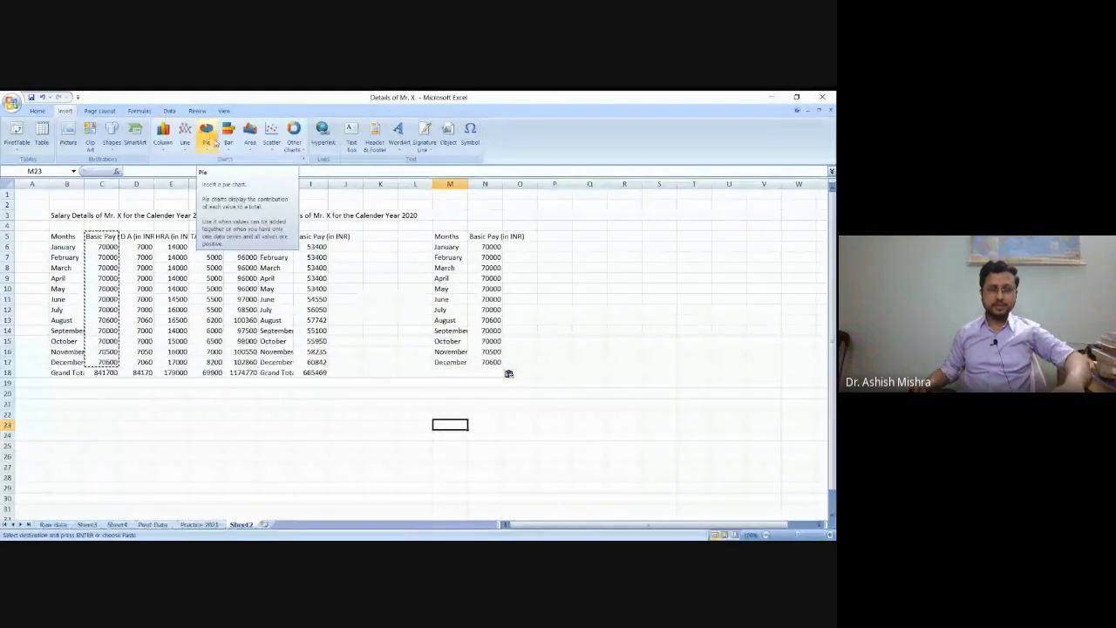
pyautogui.click(208, 134)
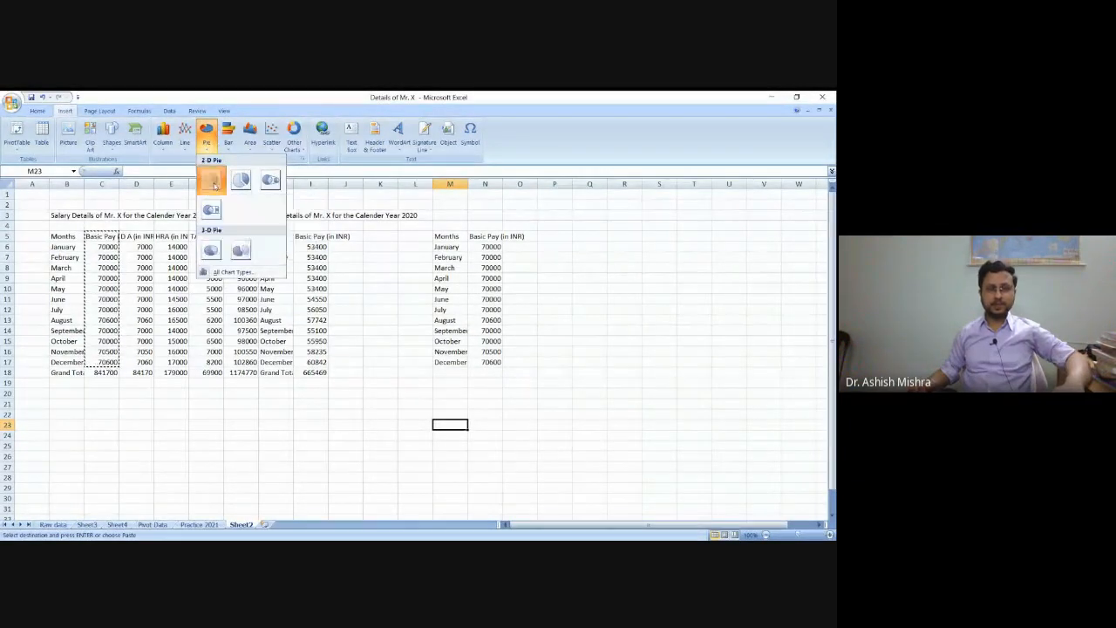
pyautogui.click(214, 183)
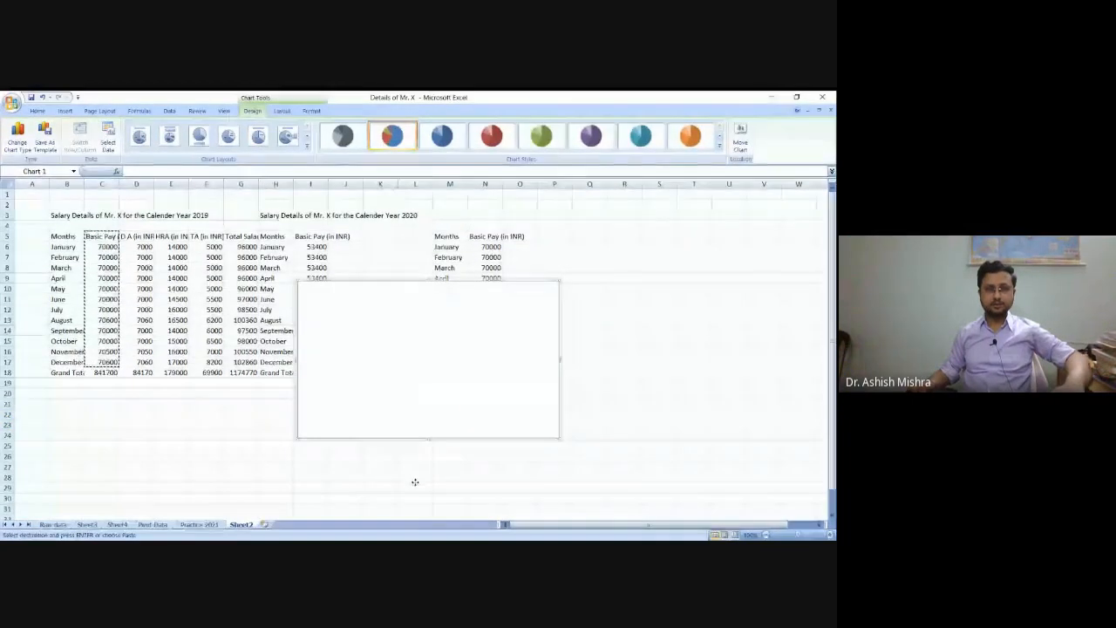
# Step: Move the blank pie chart below the salary tables so that it no longer covers the data
pyautogui.moveTo(415, 483); pyautogui.dragTo(414, 479)
pyautogui.moveTo(386, 438); pyautogui.dragTo(387, 420)
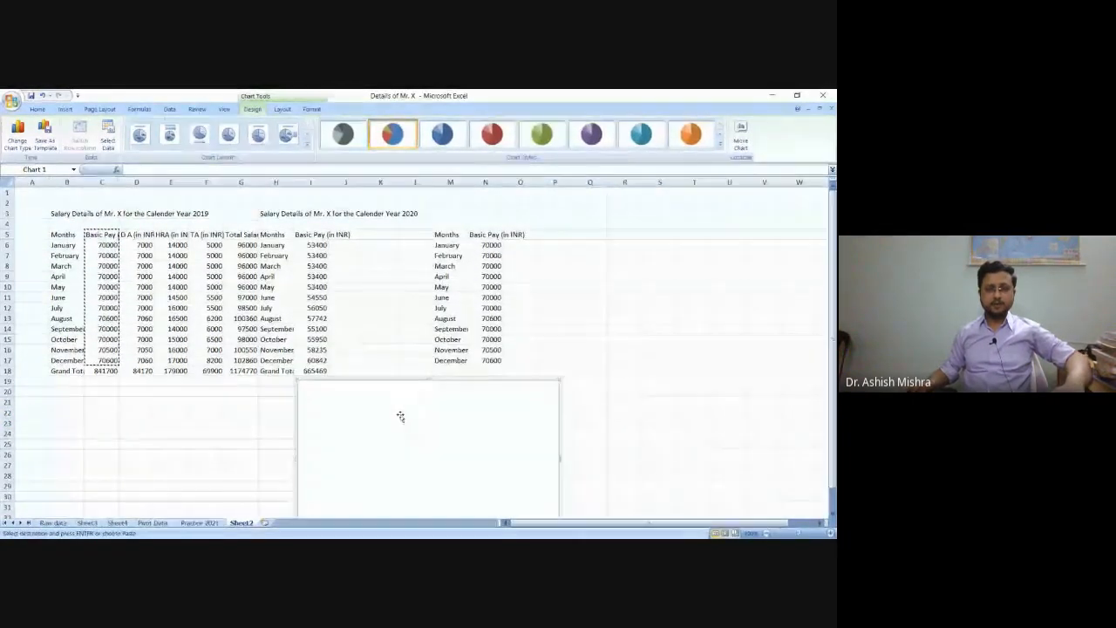
pyautogui.moveTo(833, 388); pyautogui.dragTo(832, 420)
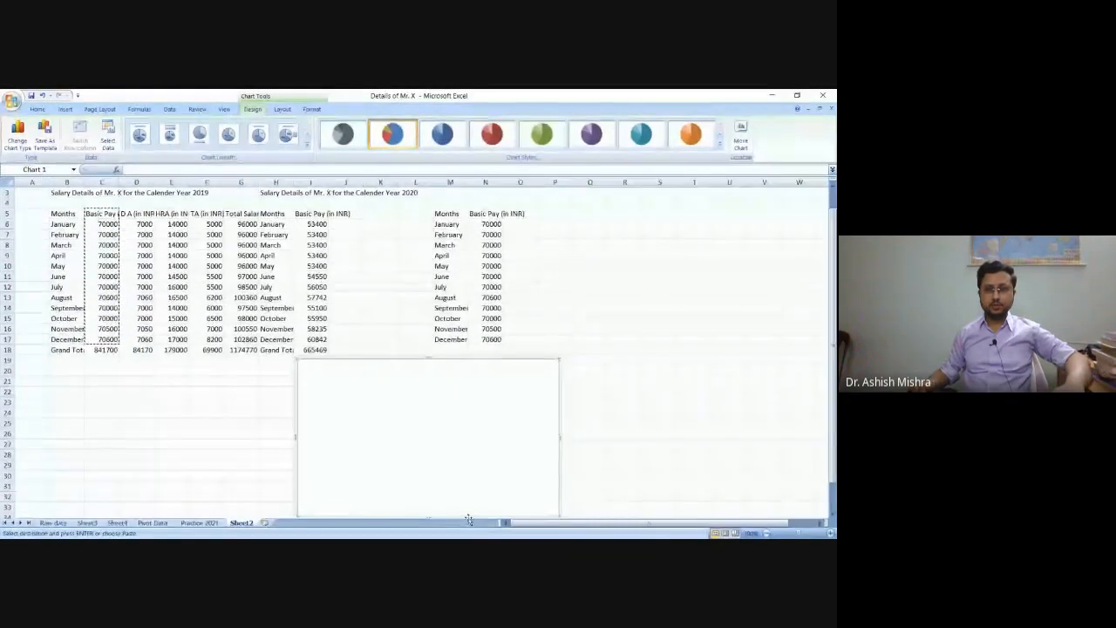
pyautogui.moveTo(468, 519); pyautogui.dragTo(468, 514)
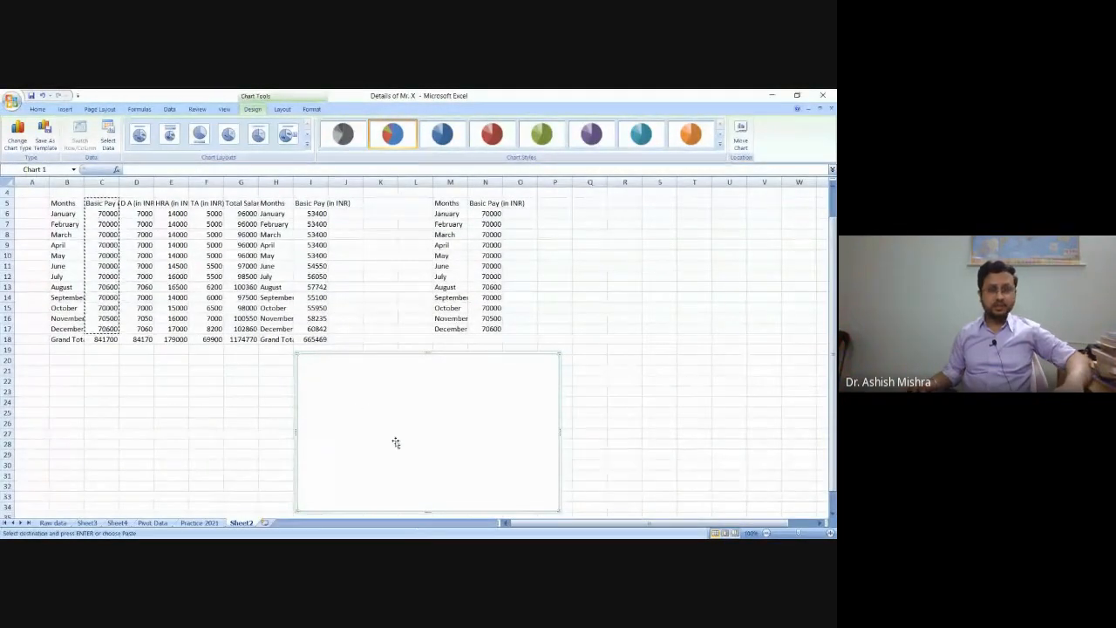
# Step: Open the data source selection for the blank pie chart
pyautogui.rightClick(367, 411)
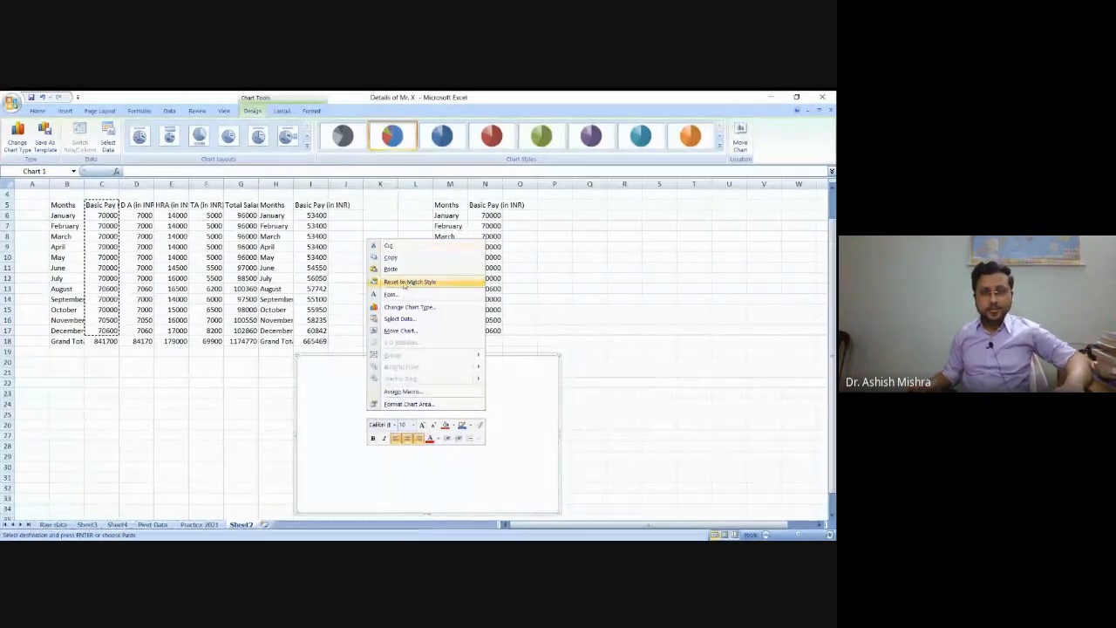
pyautogui.click(430, 320)
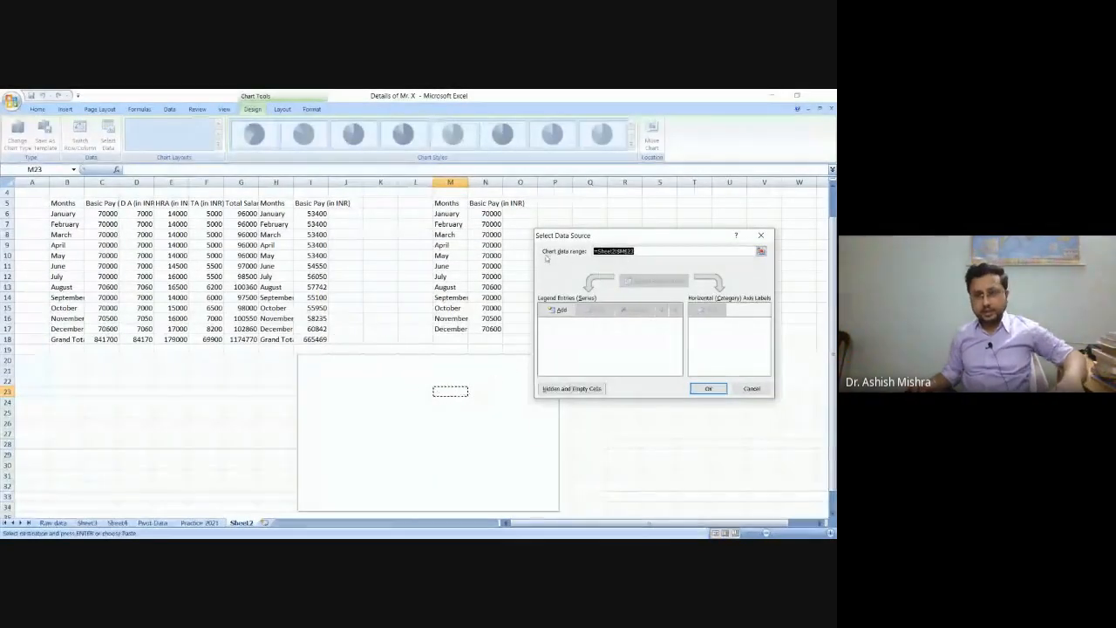
pyautogui.click(761, 251)
pyautogui.click(765, 251)
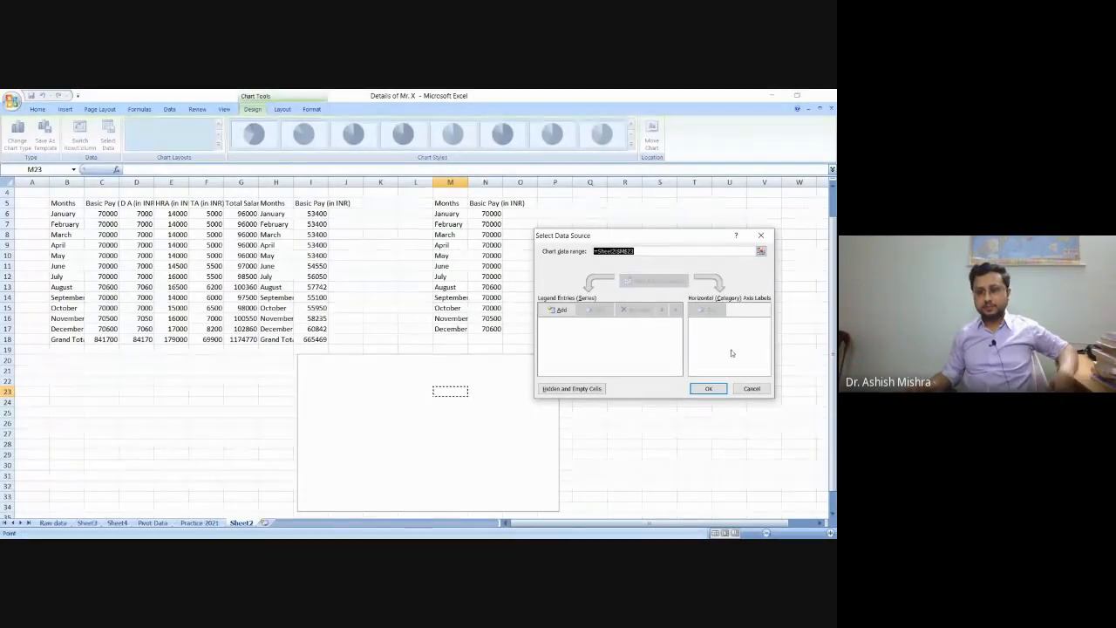
# Step: Try to add a chart series using M5:M17 as the series name and N6:N17 as the series values
pyautogui.click(557, 310)
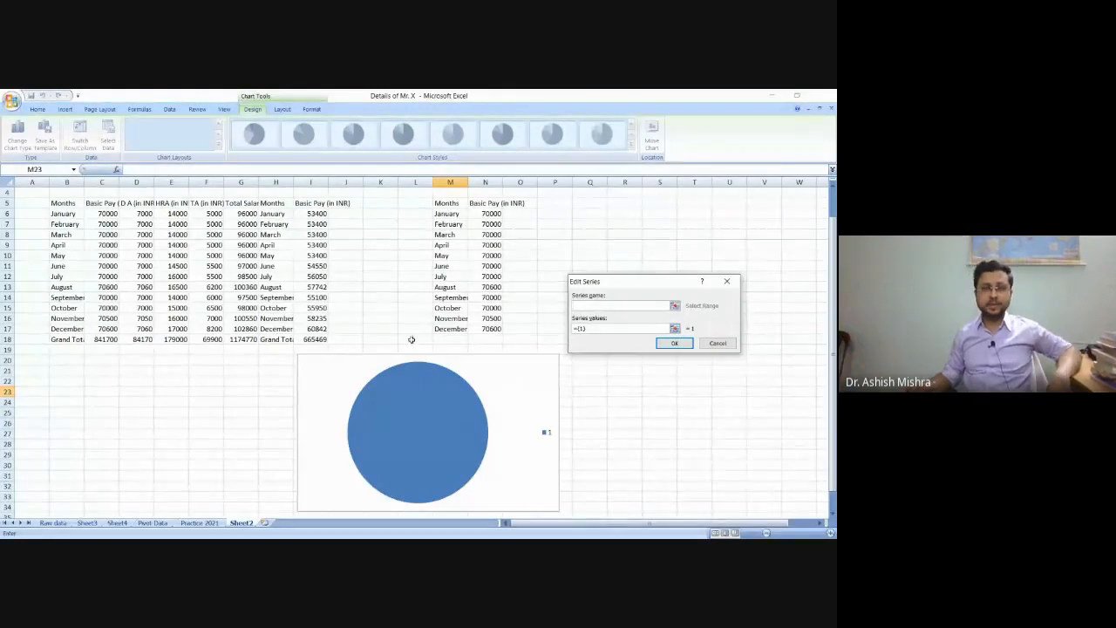
pyautogui.moveTo(448, 202); pyautogui.dragTo(460, 331)
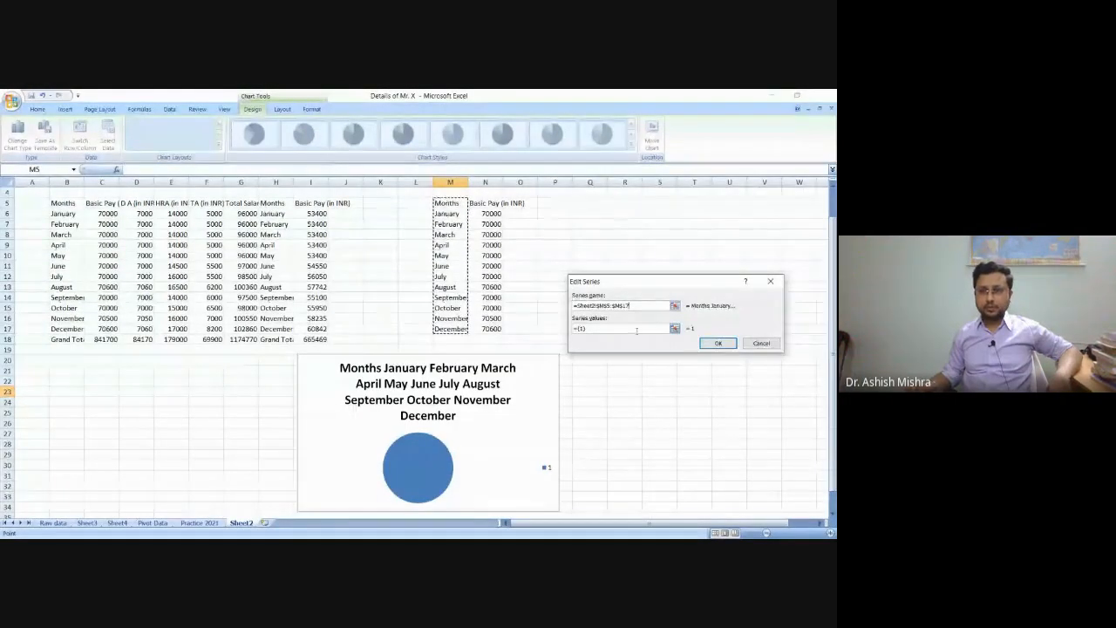
pyautogui.click(604, 330)
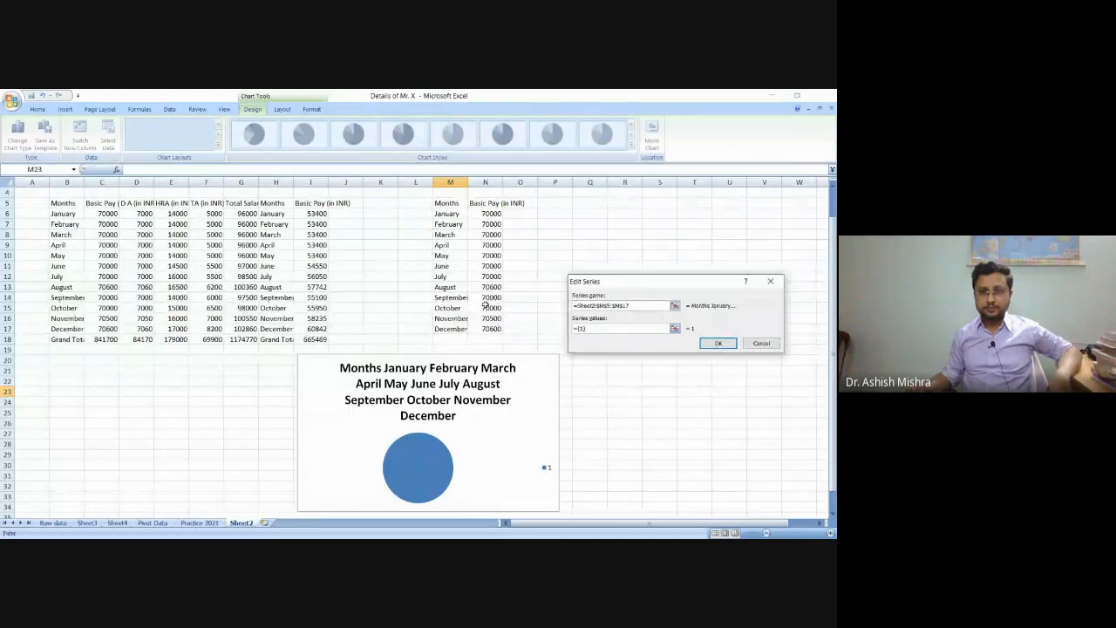
pyautogui.moveTo(485, 212); pyautogui.dragTo(496, 330)
pyautogui.click(773, 343)
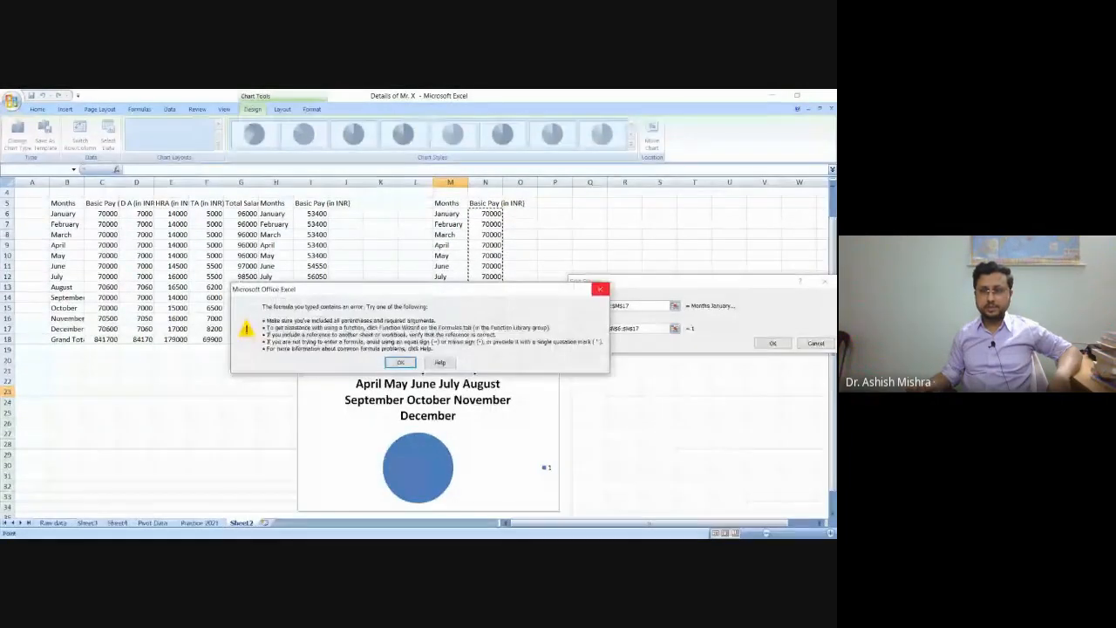
pyautogui.click(601, 289)
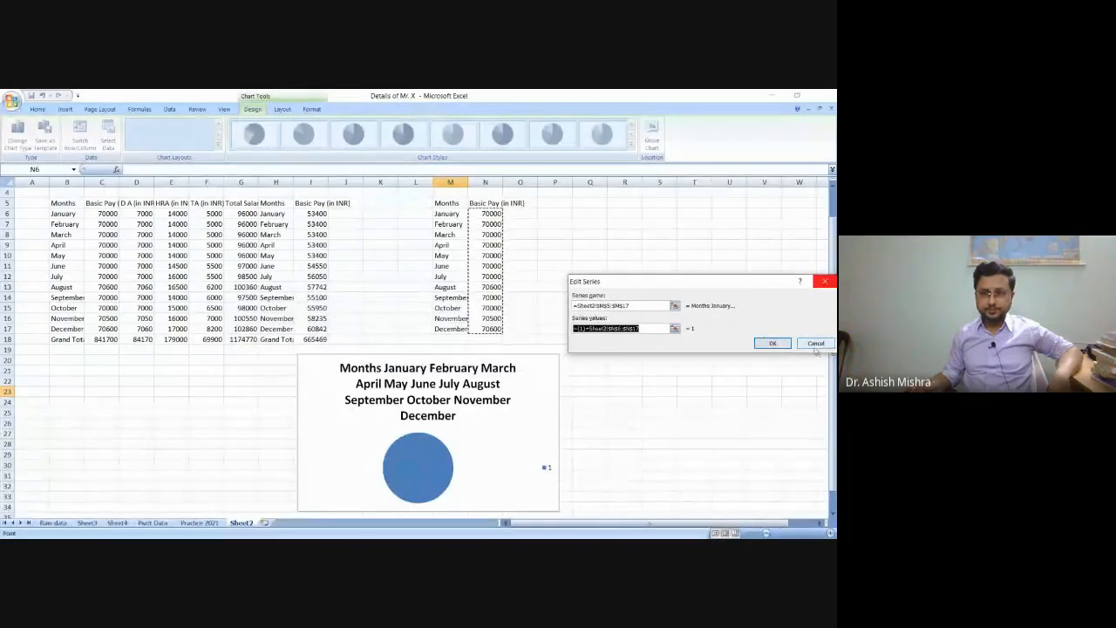
pyautogui.click(824, 281)
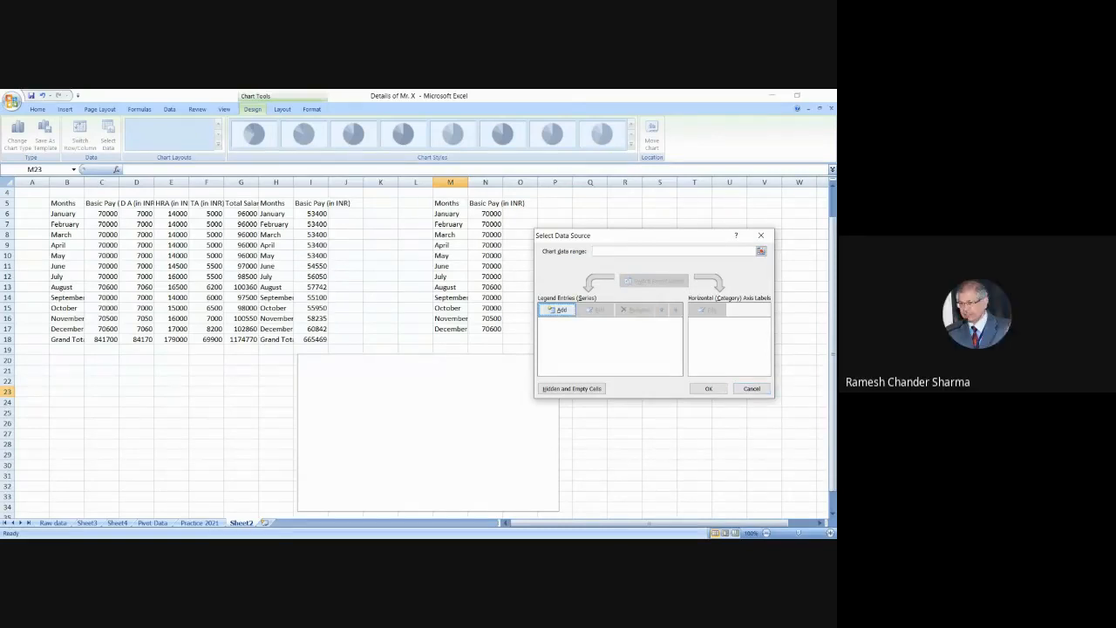
pyautogui.click(558, 310)
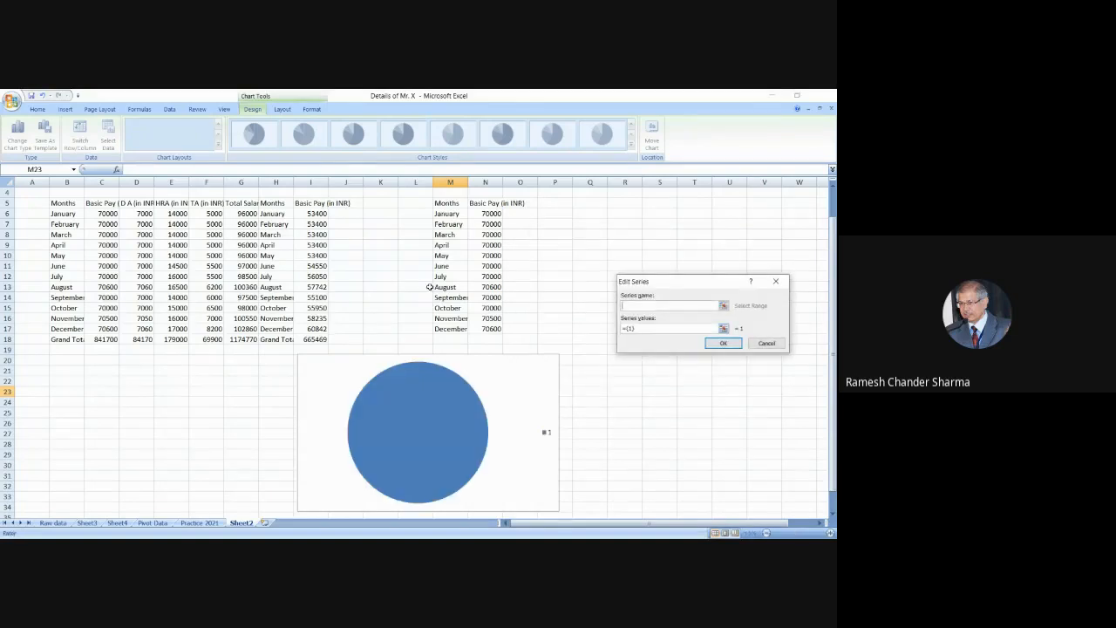
pyautogui.moveTo(447, 214); pyautogui.dragTo(448, 329)
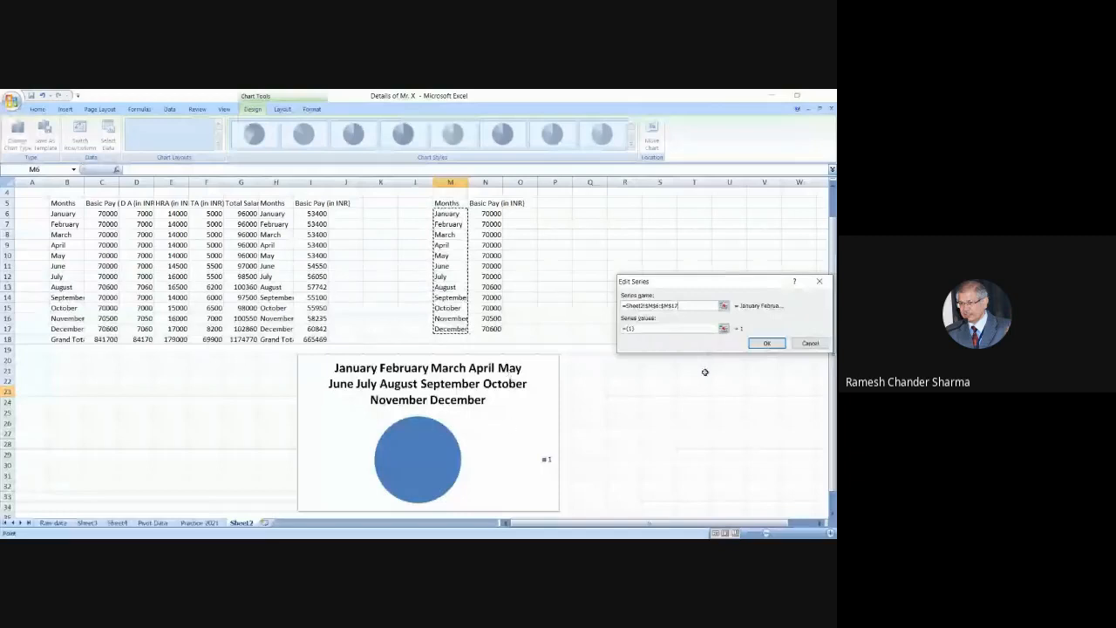
pyautogui.click(770, 349)
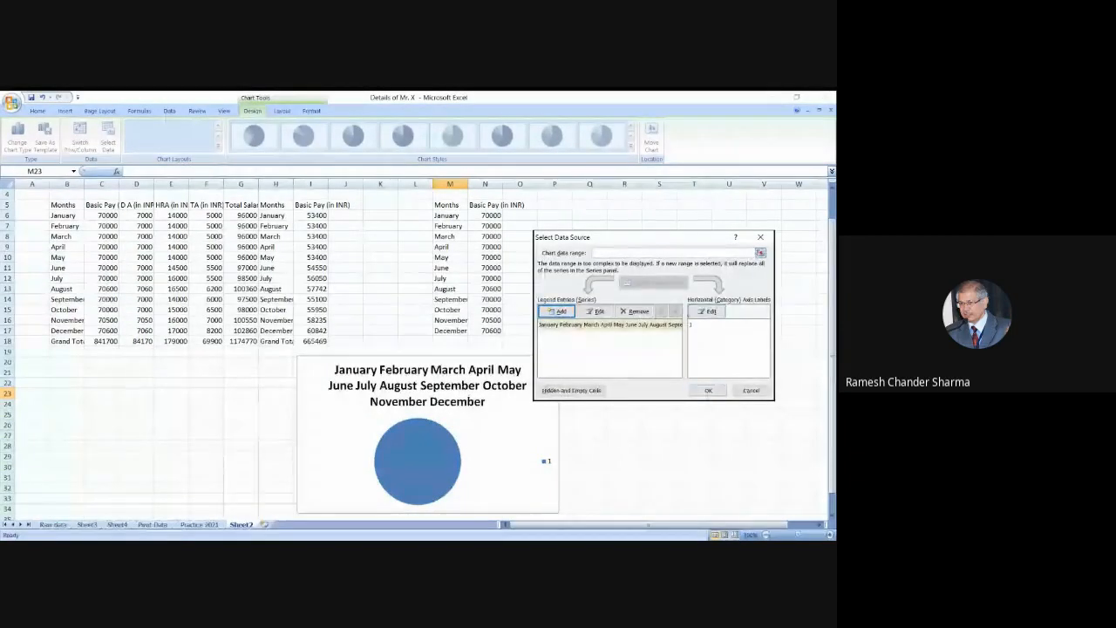
pyautogui.click(708, 311)
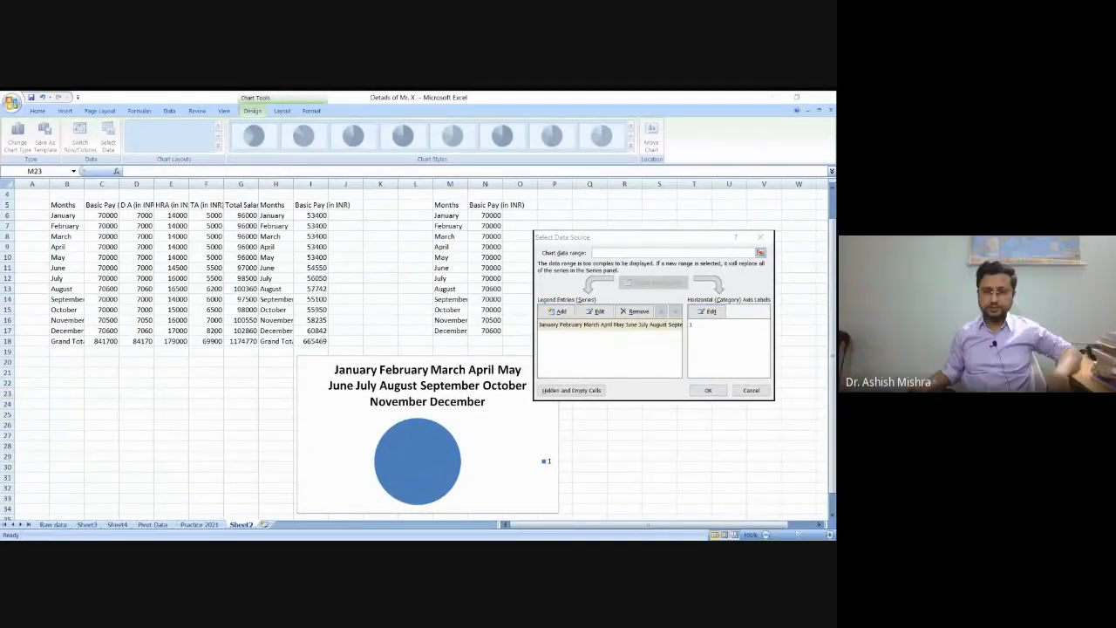
pyautogui.hotkey('alt', 'Tab')
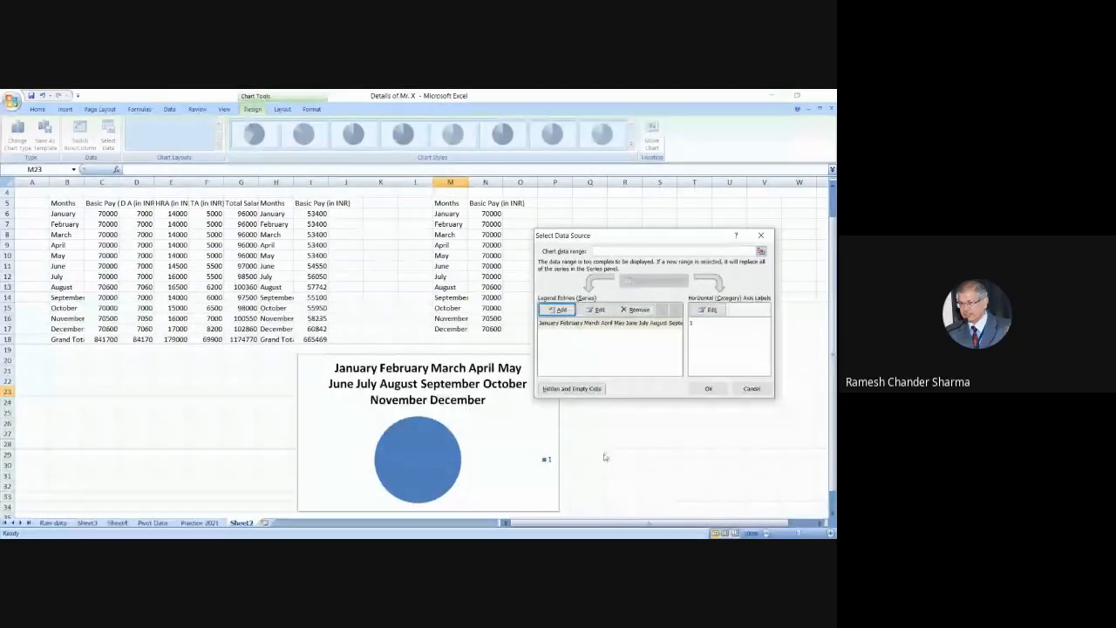
pyautogui.click(761, 235)
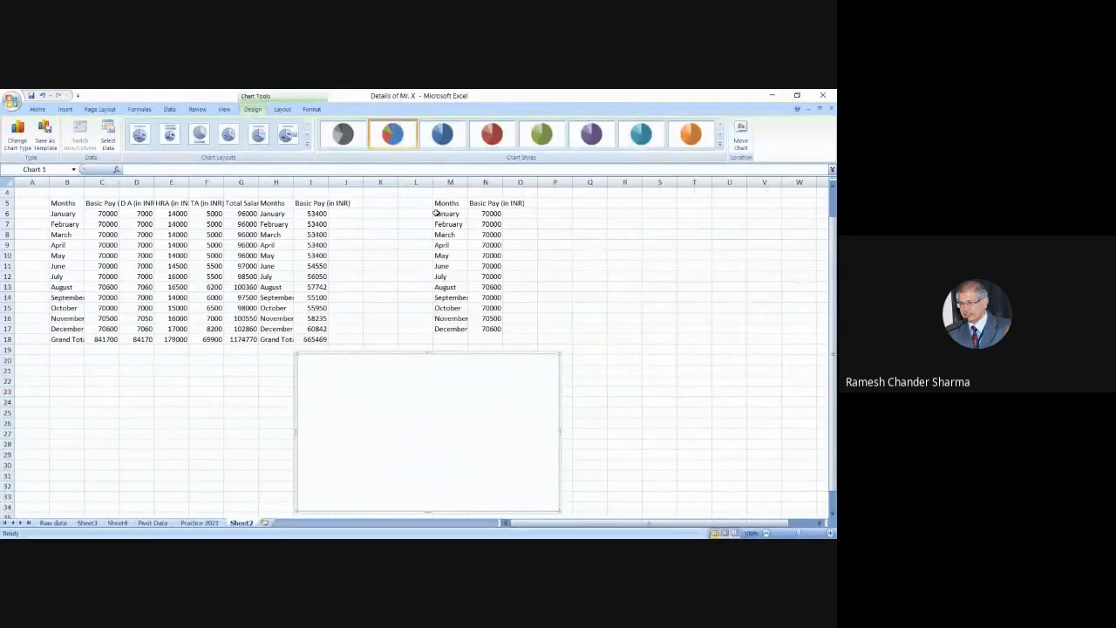
# Step: Insert a 2-D pie chart from the months and basic pay amounts in M6:N17
pyautogui.moveTo(436, 214); pyautogui.dragTo(468, 323)
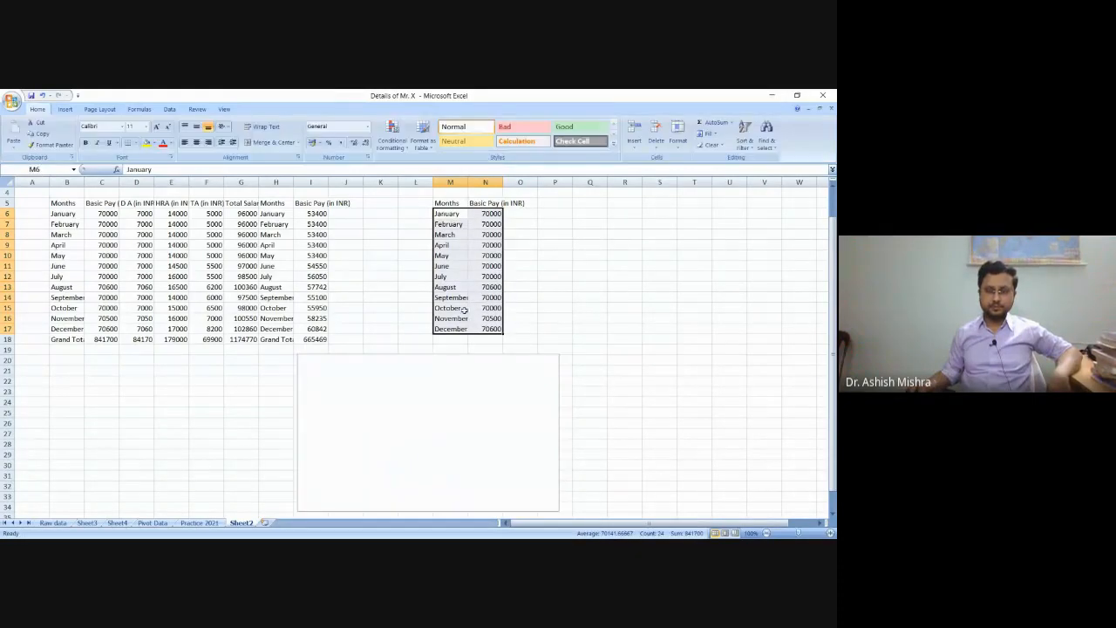
pyautogui.rightClick(462, 275)
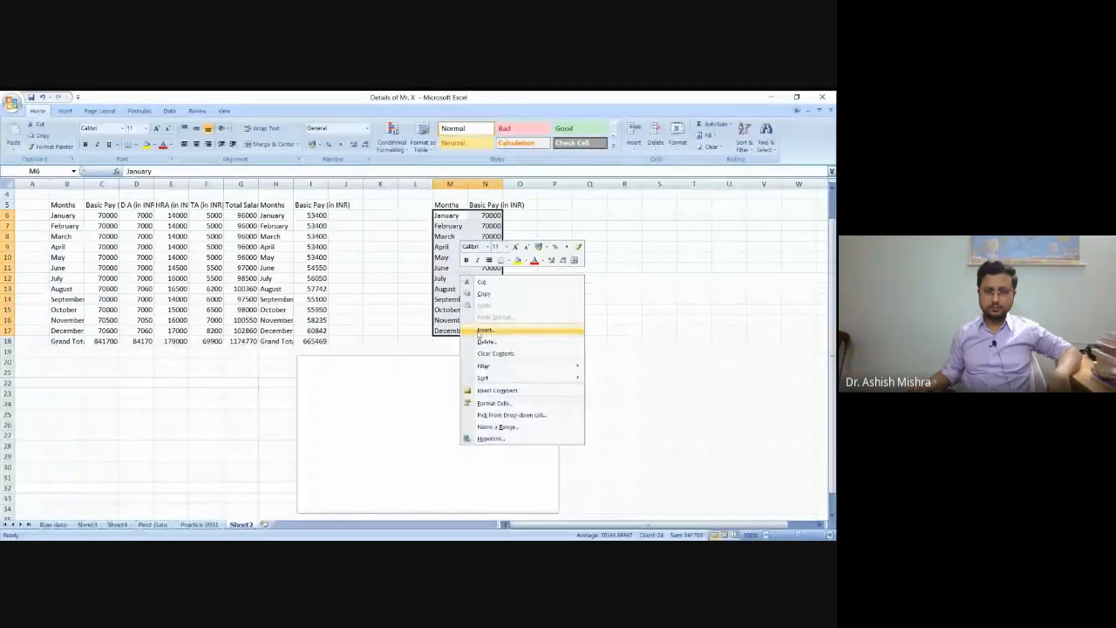
pyautogui.click(515, 334)
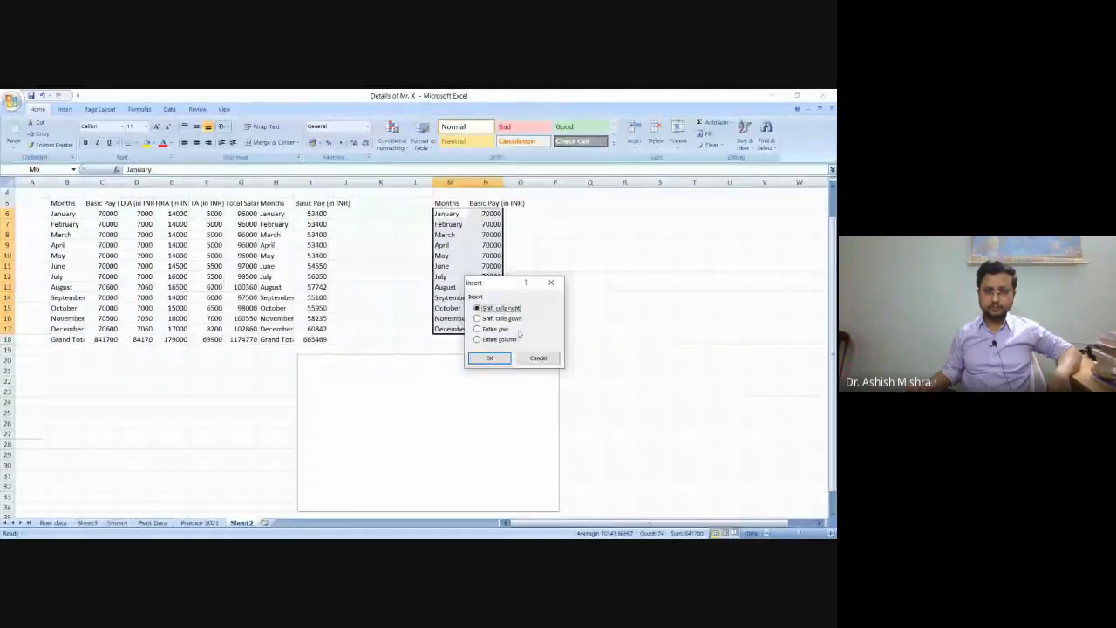
pyautogui.click(550, 283)
pyautogui.rightClick(473, 278)
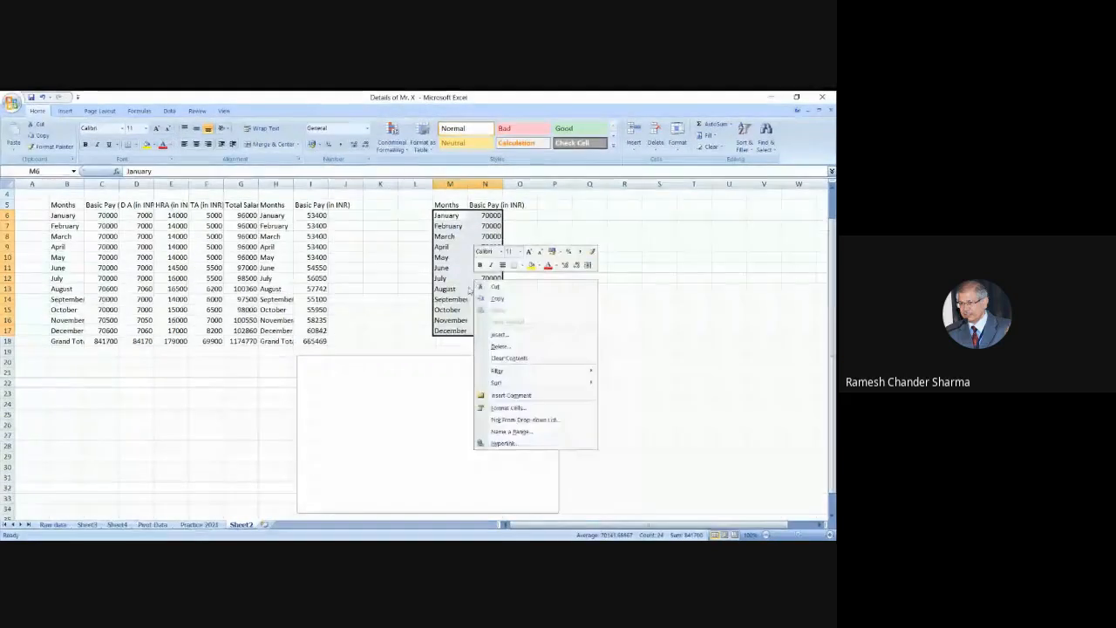
pyautogui.press('Escape')
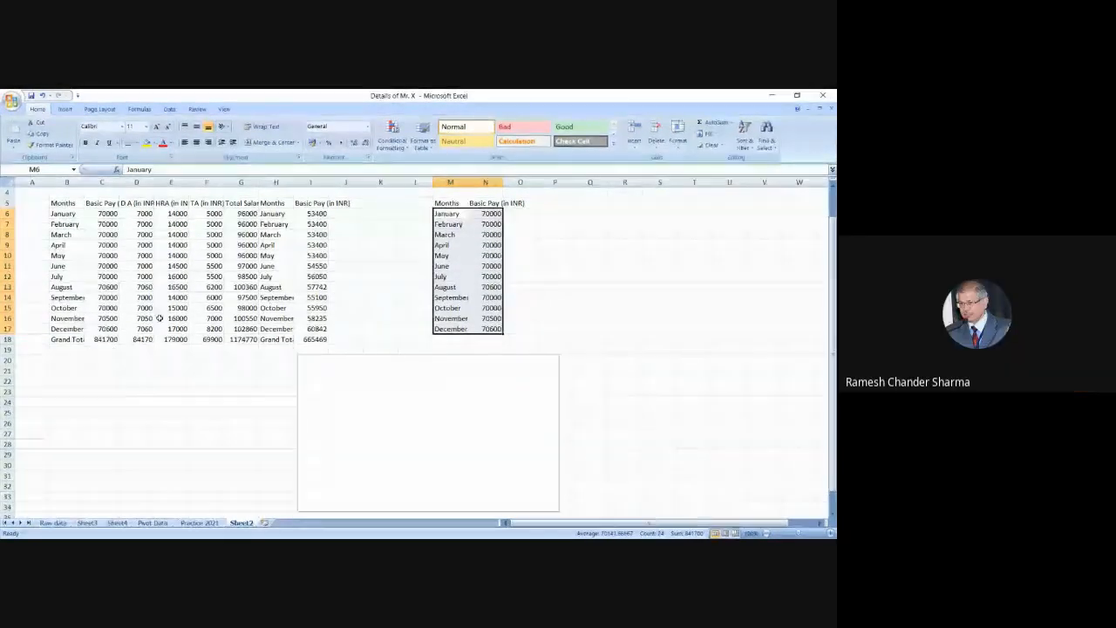
pyautogui.click(64, 109)
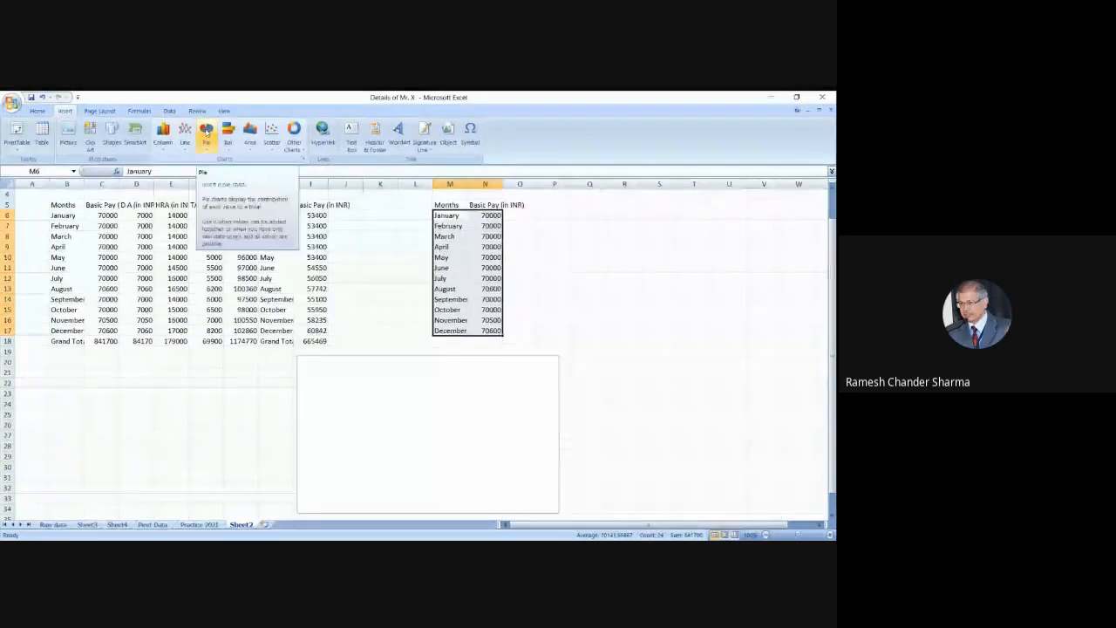
pyautogui.click(207, 132)
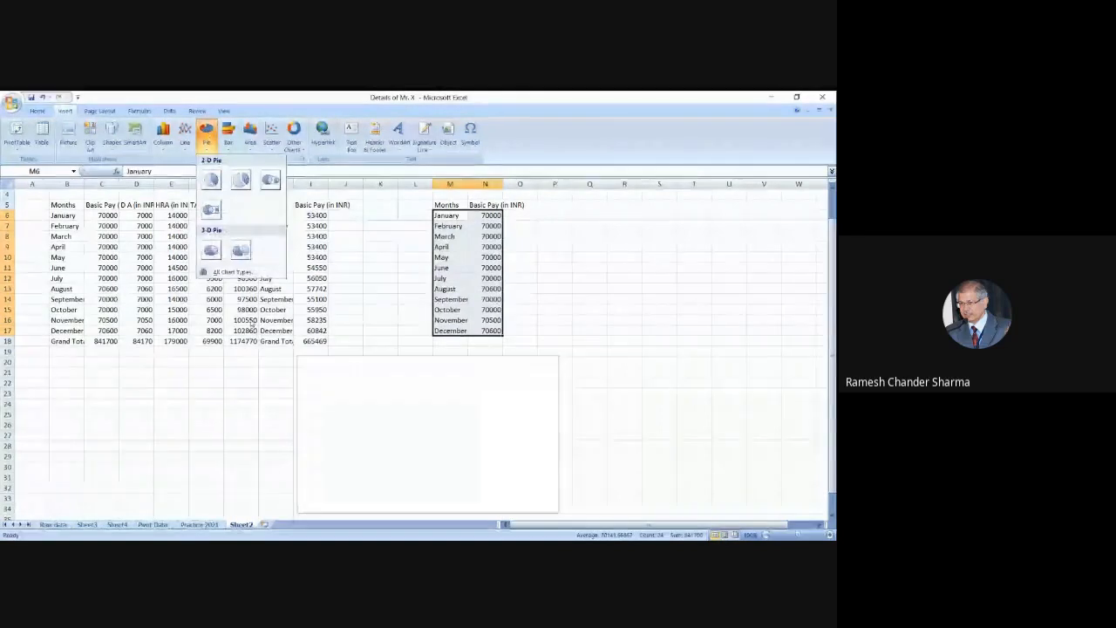
pyautogui.click(211, 180)
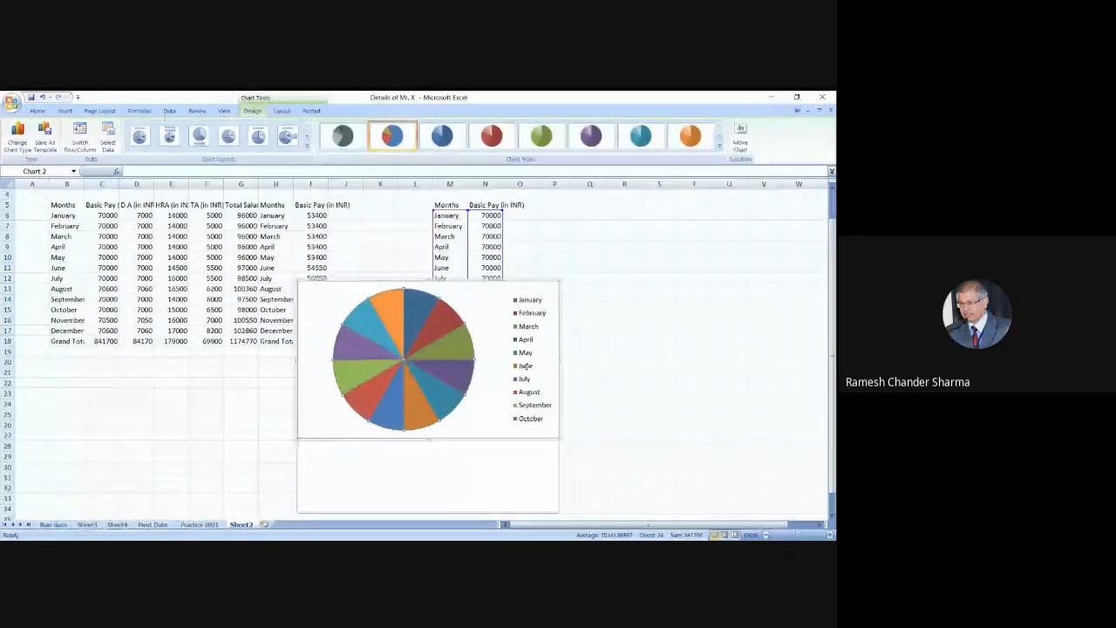
# Step: Move the new pie chart beside the copied Months and Basic Pay columns, keeping its slices joined
pyautogui.moveTo(415, 363); pyautogui.dragTo(514, 365)
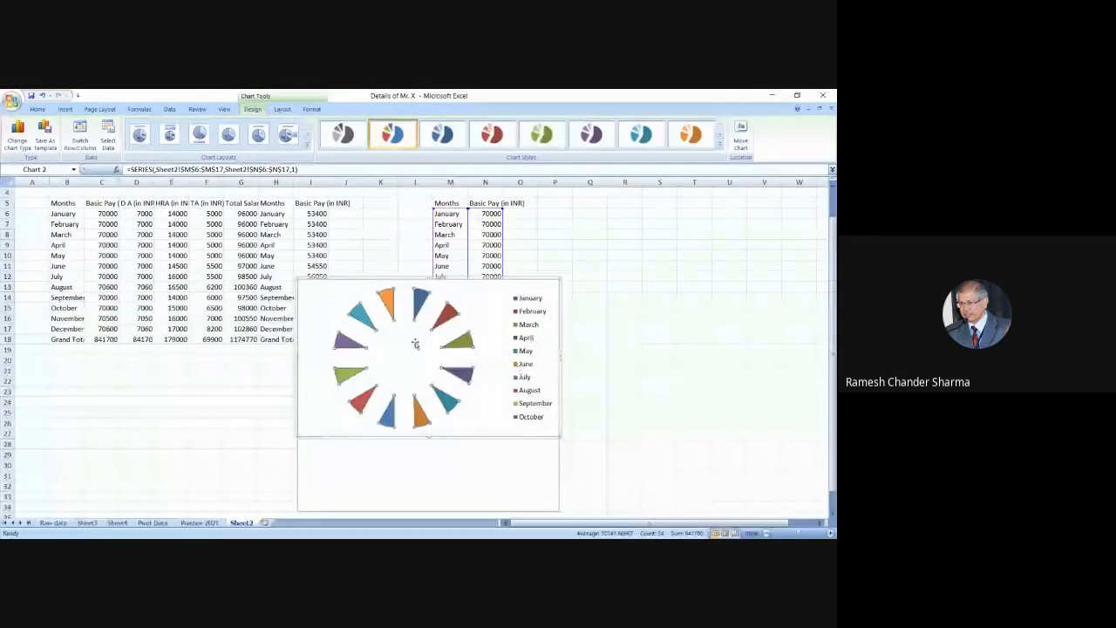
pyautogui.click(42, 97)
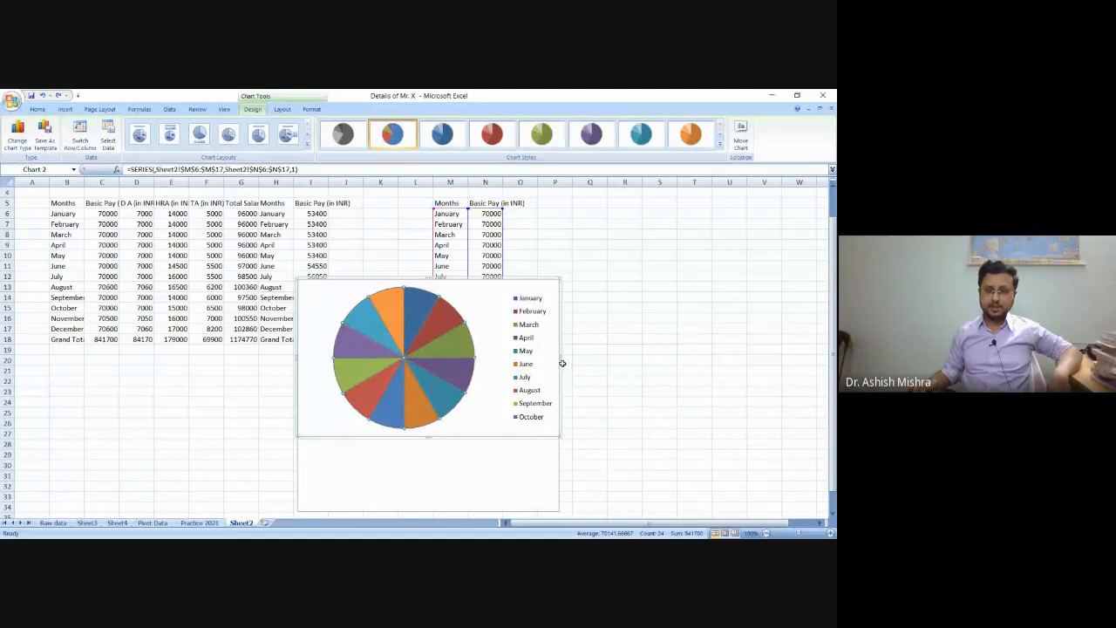
pyautogui.click(199, 442)
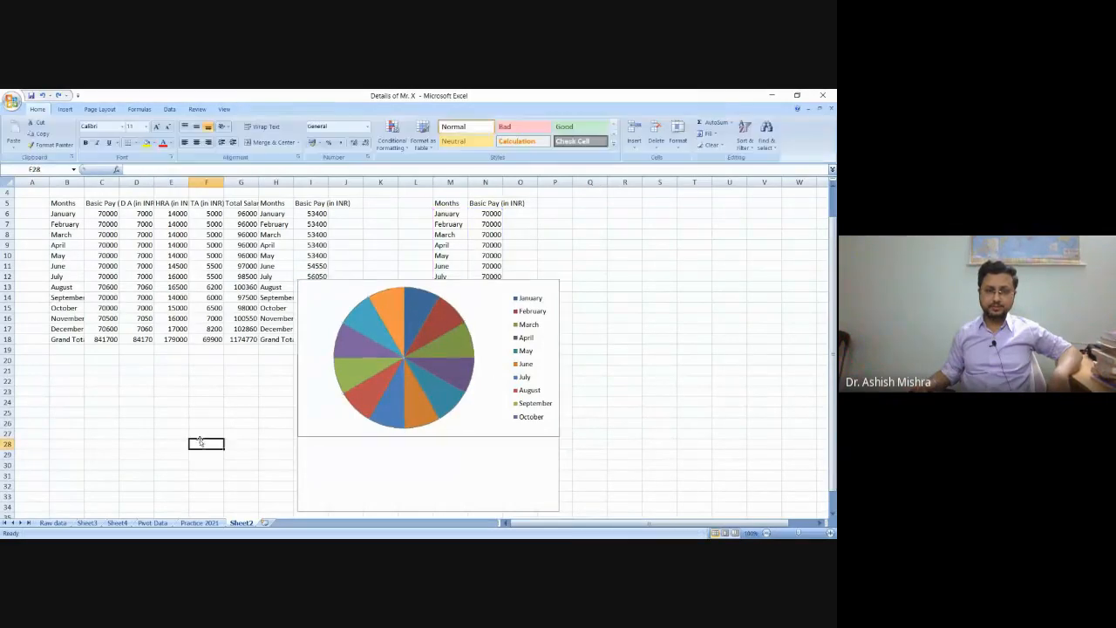
pyautogui.click(486, 319)
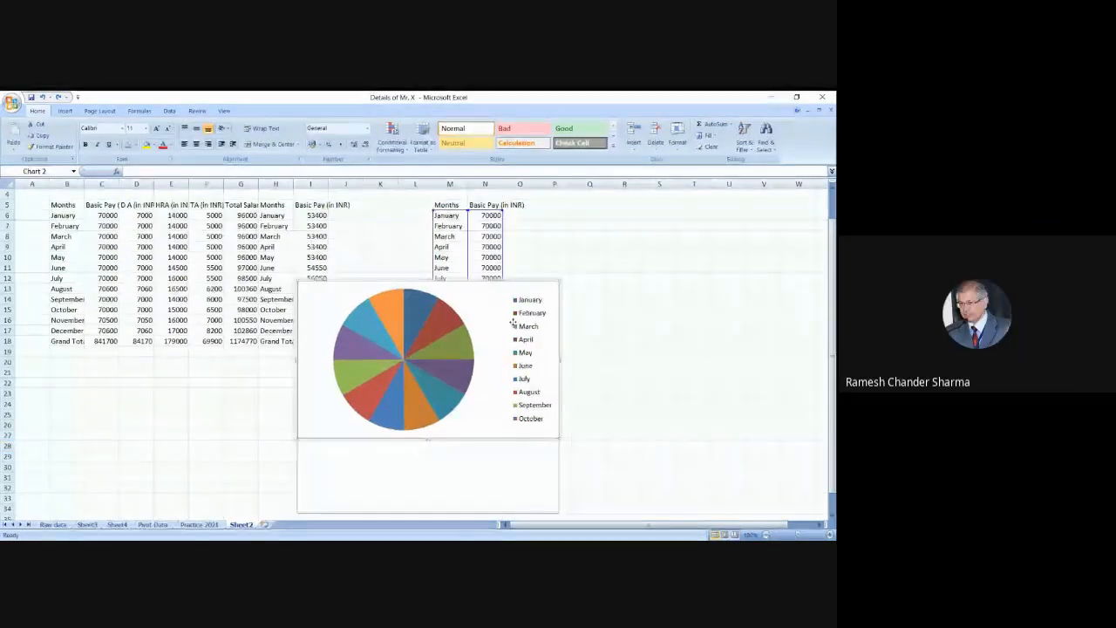
pyautogui.moveTo(721, 267); pyautogui.dragTo(710, 269)
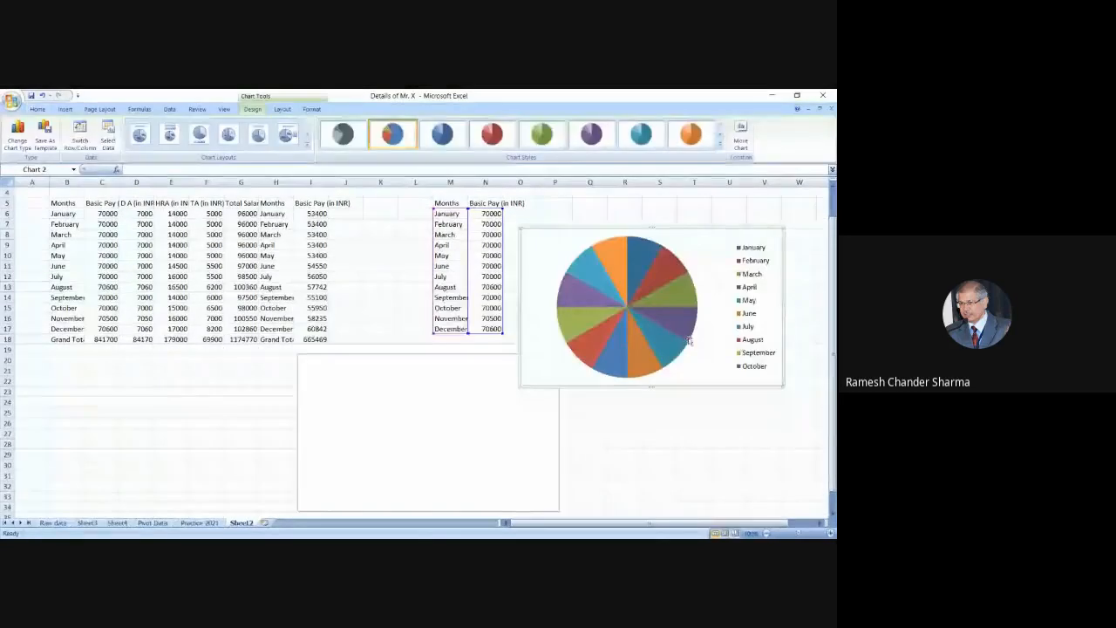
pyautogui.click(622, 305)
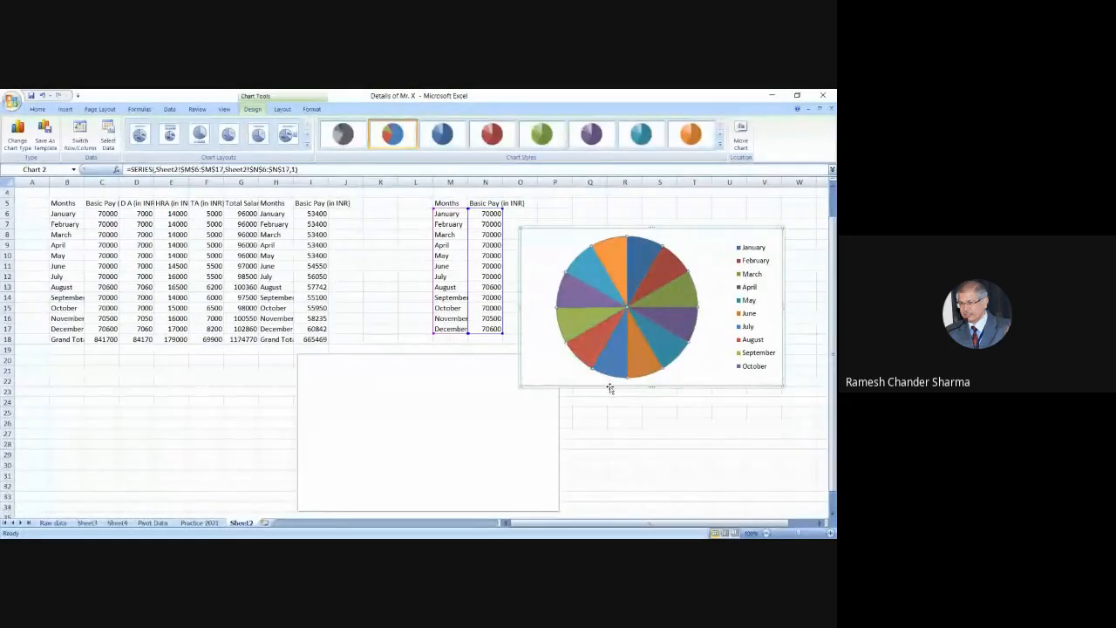
# Step: Change the basic pay pie chart into a 2-D clustered column chart
pyautogui.click(65, 110)
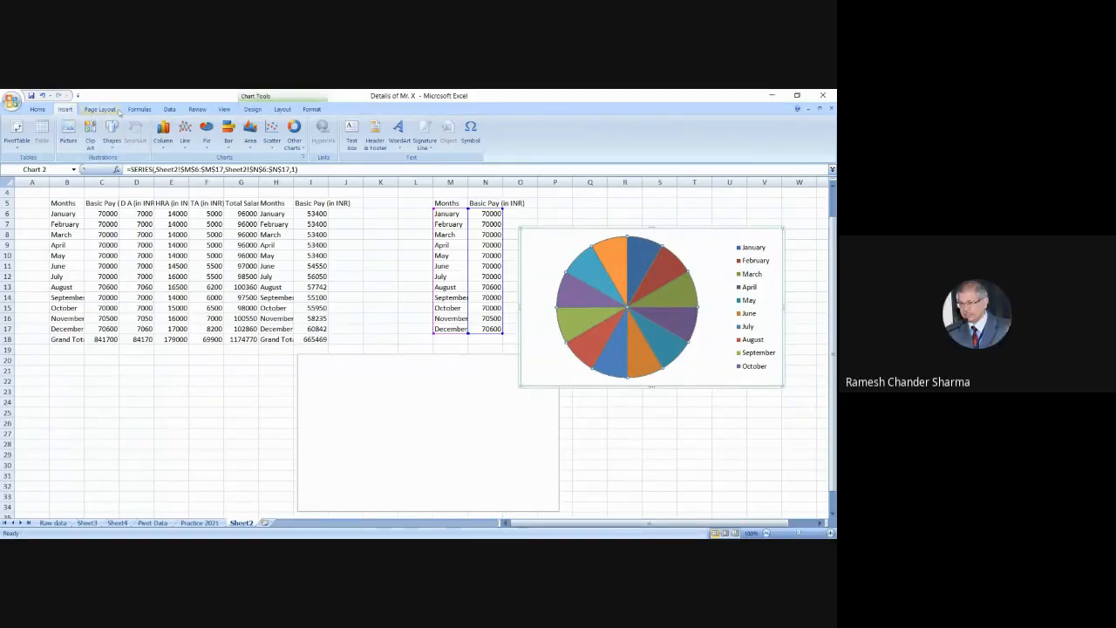
pyautogui.click(163, 129)
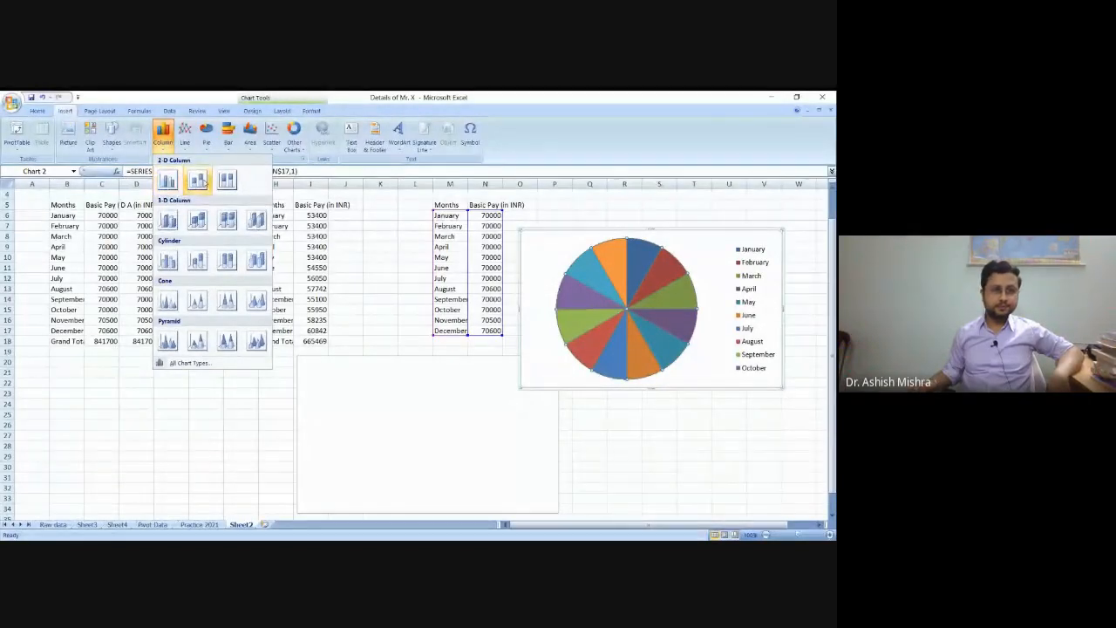
pyautogui.click(168, 181)
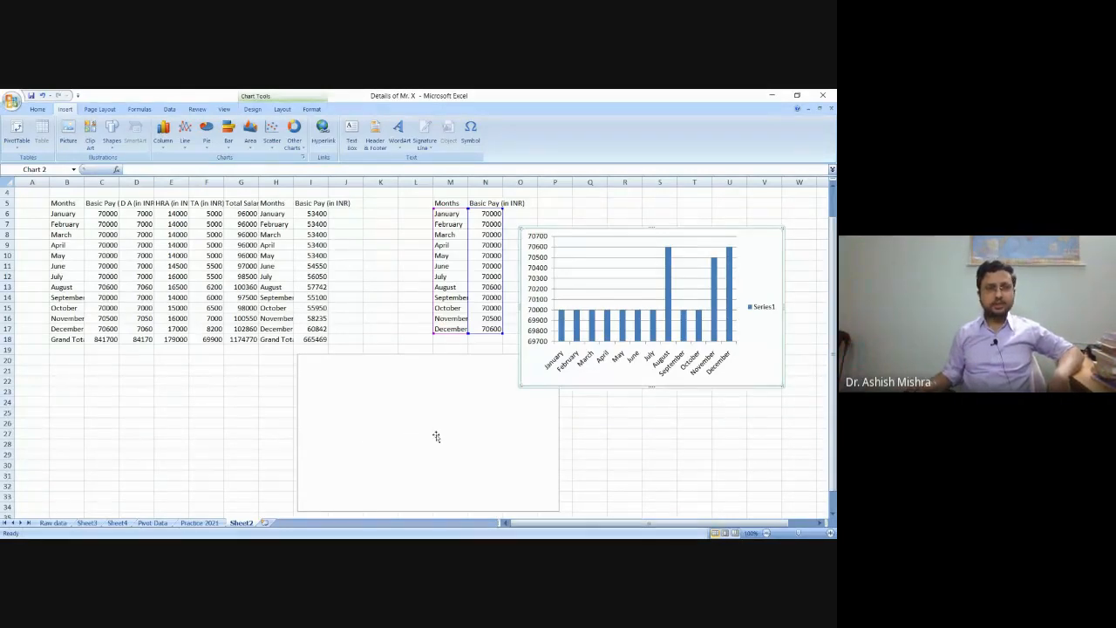
pyautogui.click(689, 309)
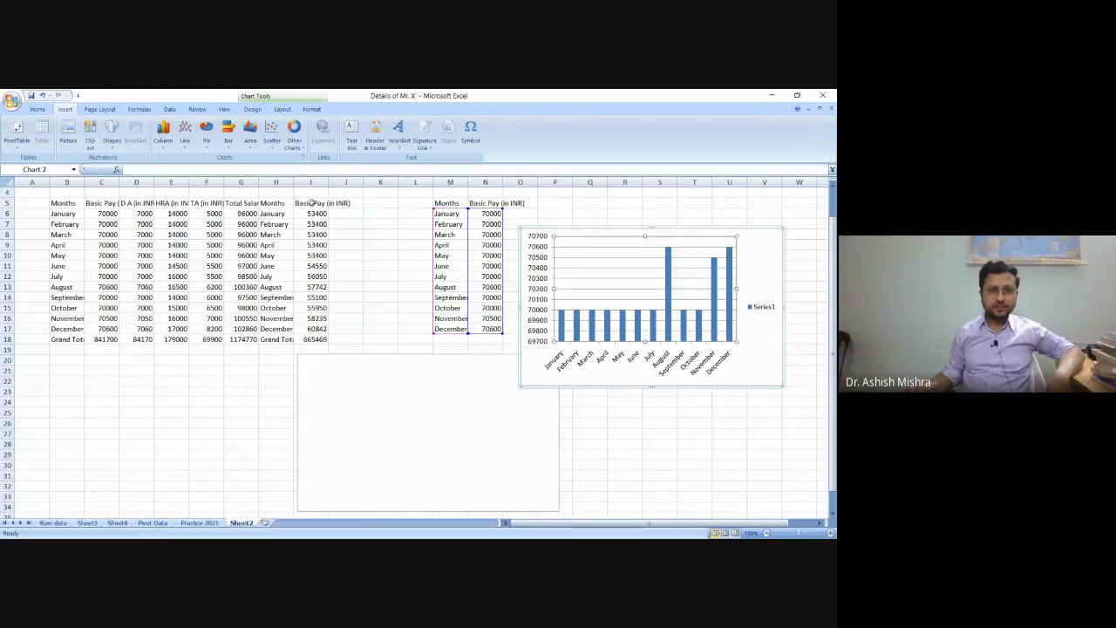
# Step: Change the basic pay chart to a clustered horizontal pyramid bar chart, and after that to a 3-D pie chart
pyautogui.click(299, 145)
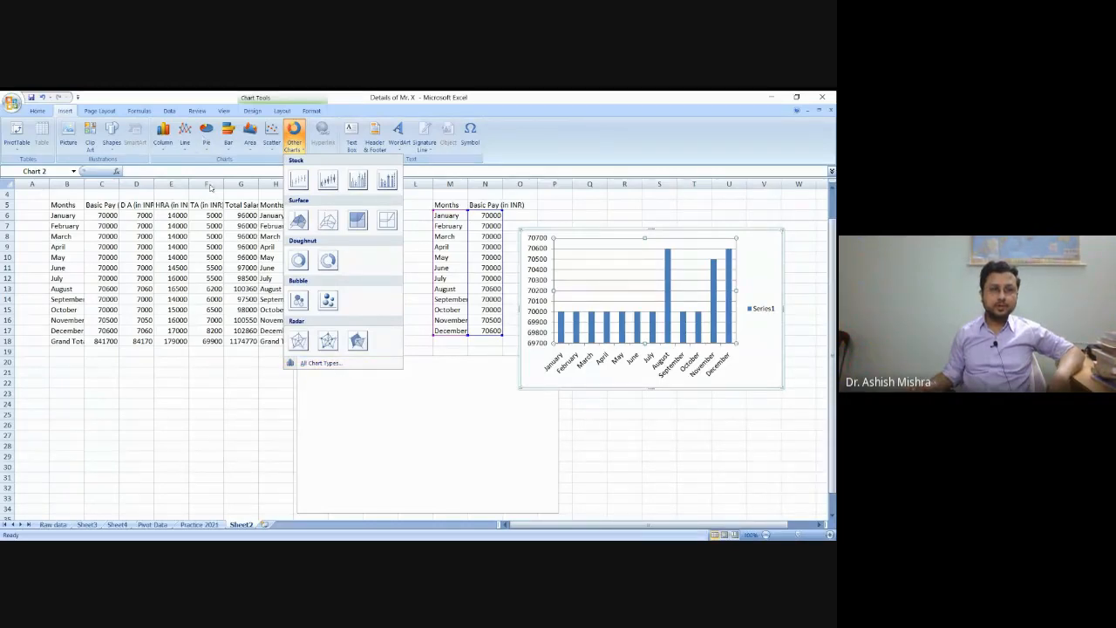
pyautogui.click(228, 133)
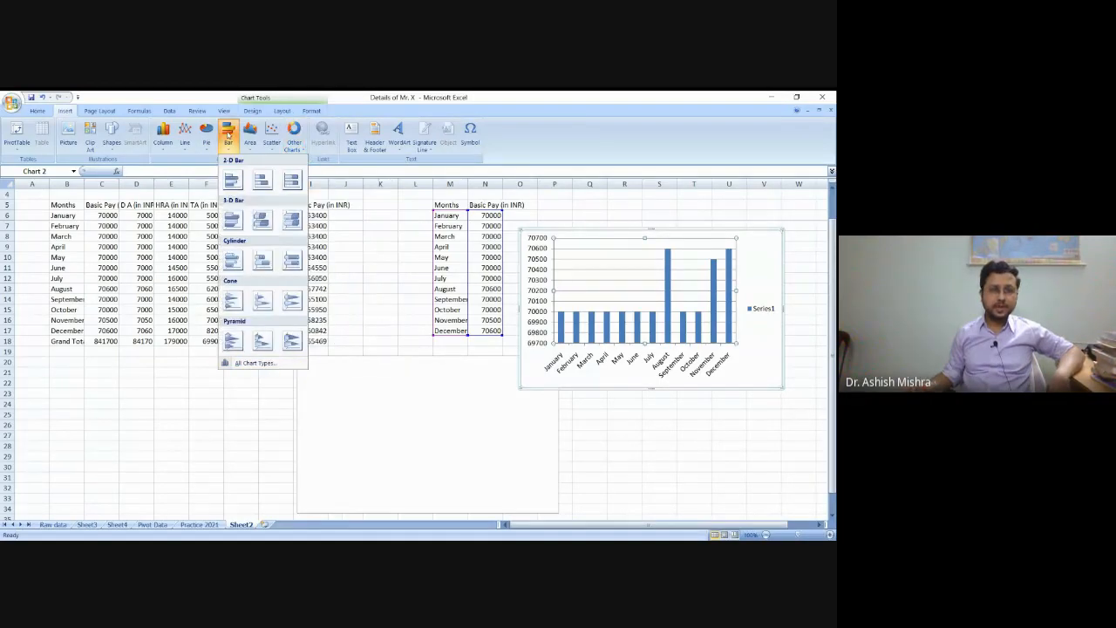
pyautogui.click(234, 345)
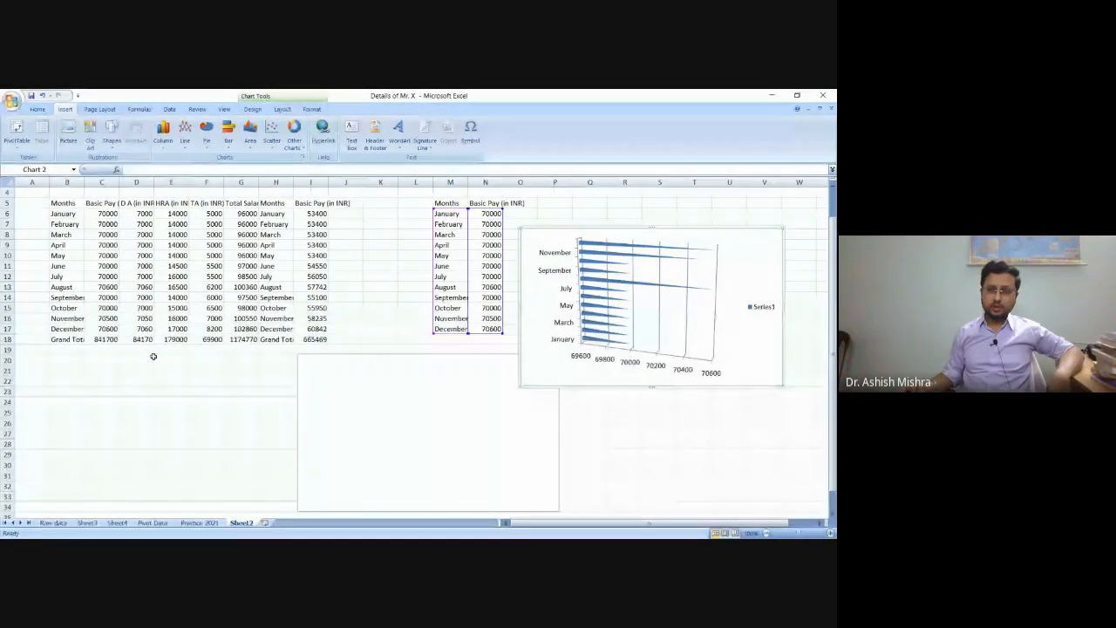
pyautogui.click(206, 139)
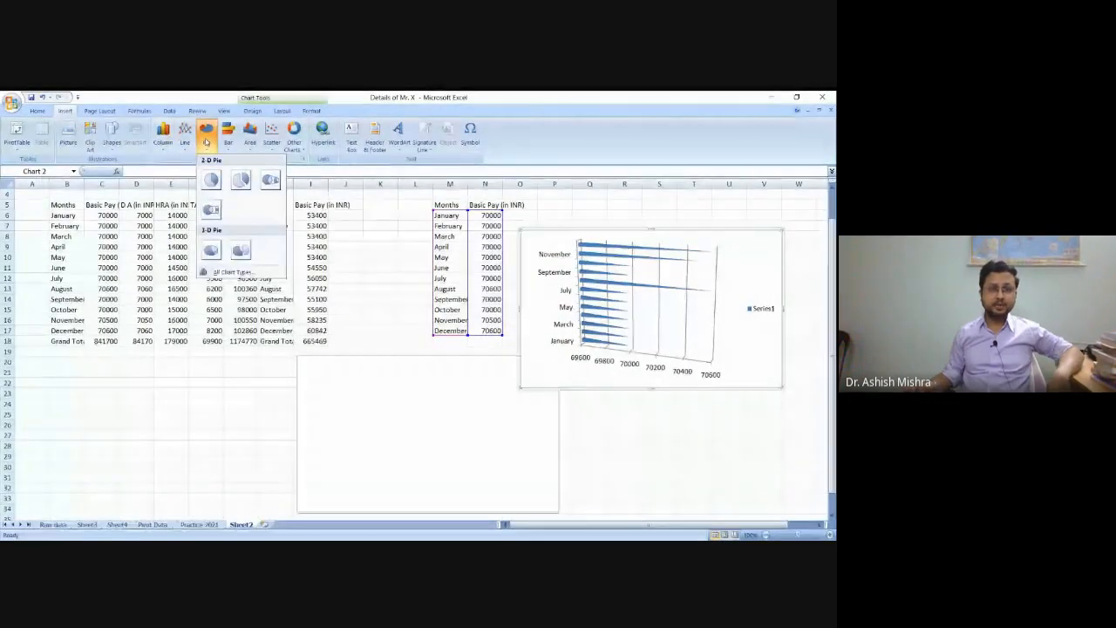
pyautogui.click(211, 253)
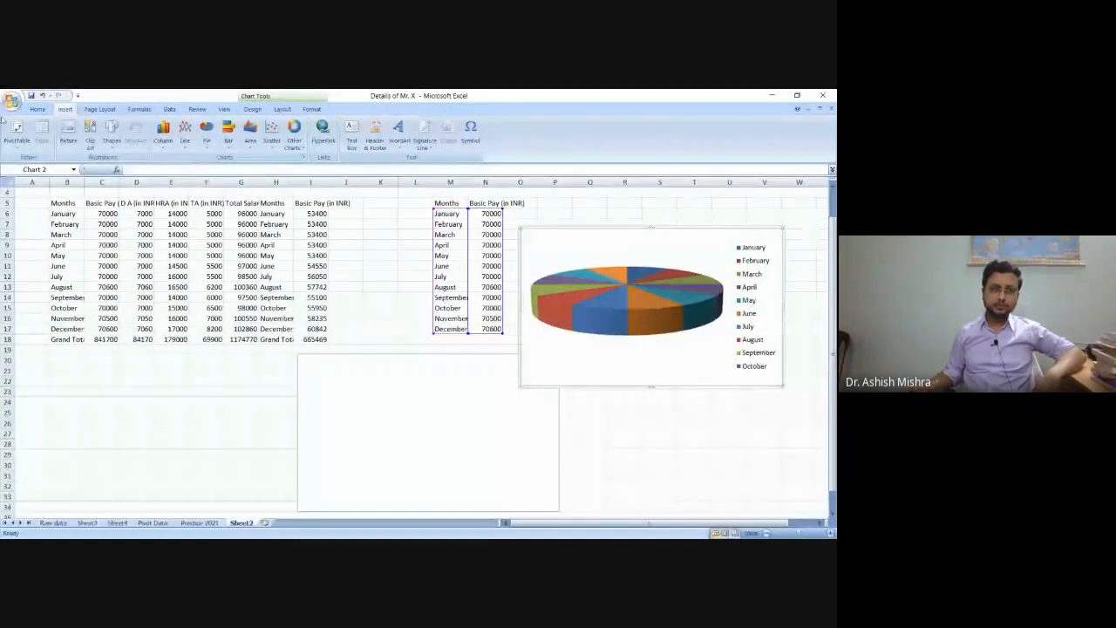
# Step: Undo the chart type changes, the insertion and move of the basic pay chart, and the last move of the blank chart
pyautogui.click(41, 96)
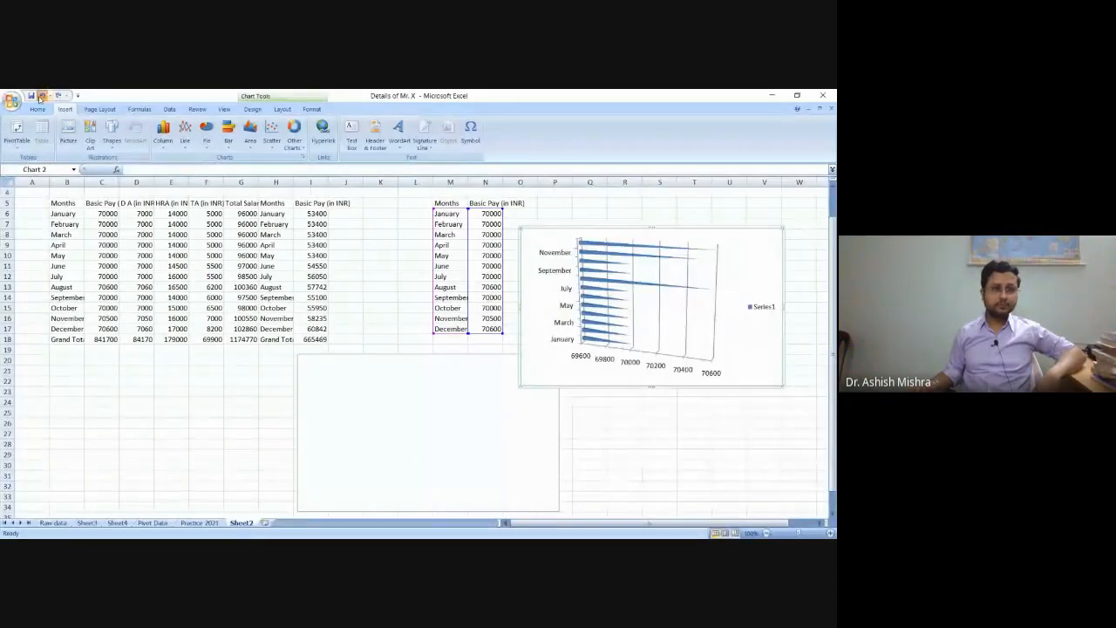
pyautogui.click(40, 97)
pyautogui.click(42, 96)
pyautogui.click(42, 97)
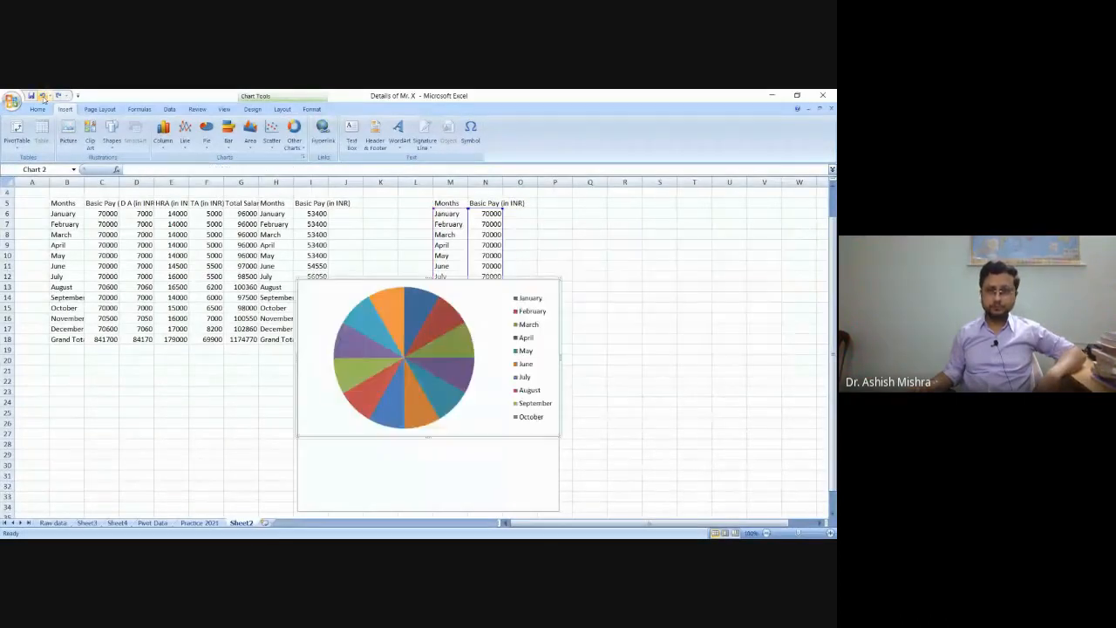
pyautogui.click(42, 96)
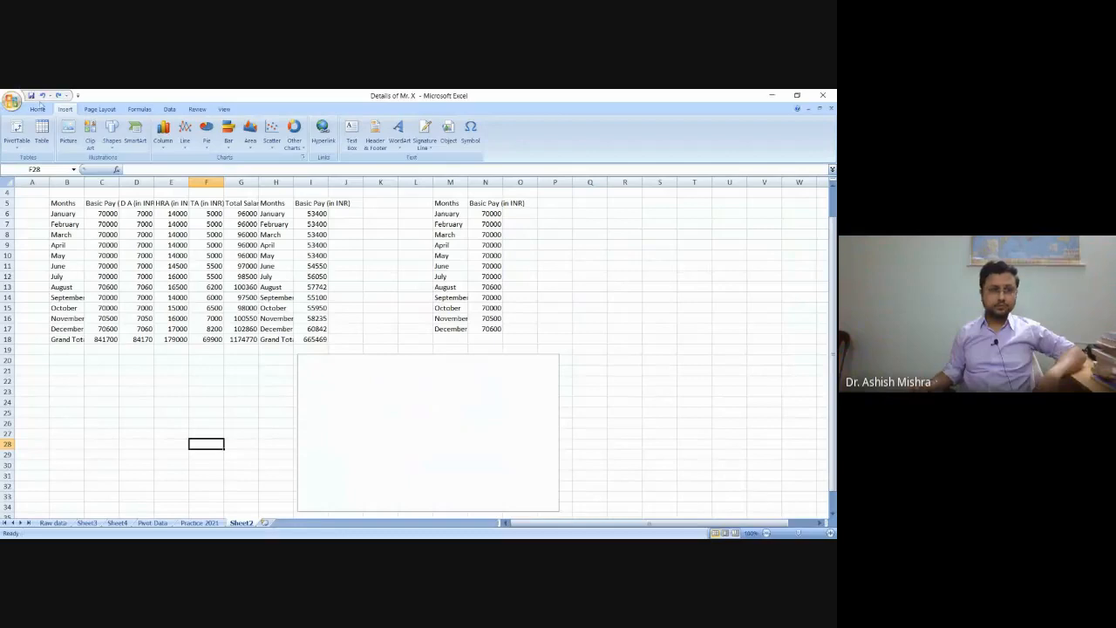
pyautogui.click(42, 97)
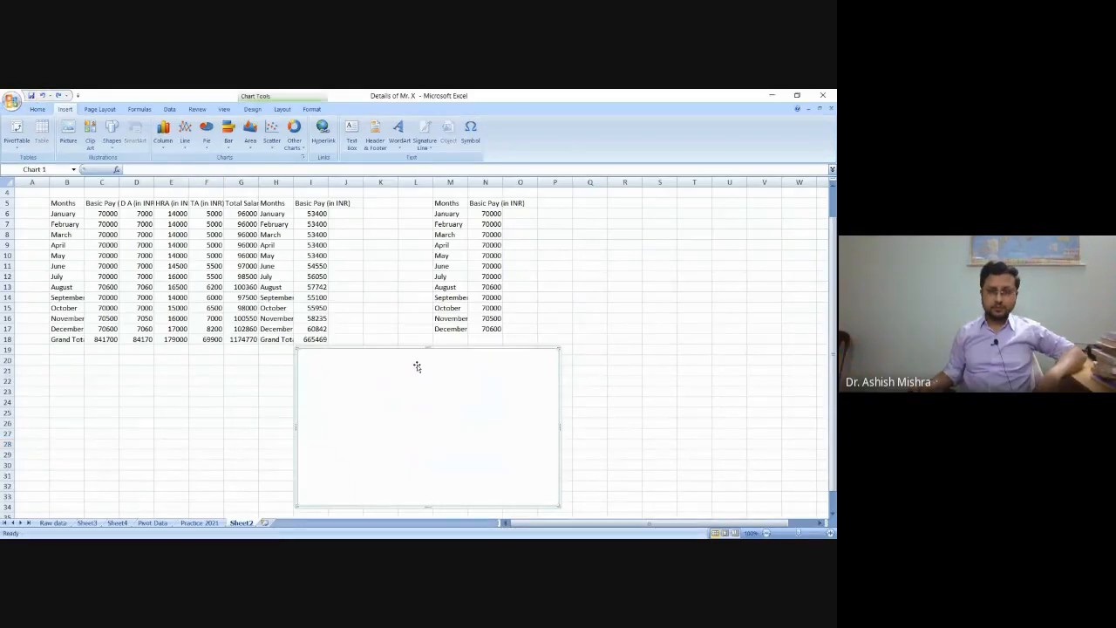
# Step: Move the blank chart lower and insert a 2-D clustered column chart of the Months, Basic Pay and D A data in B6:D18
pyautogui.moveTo(416, 366); pyautogui.dragTo(392, 389)
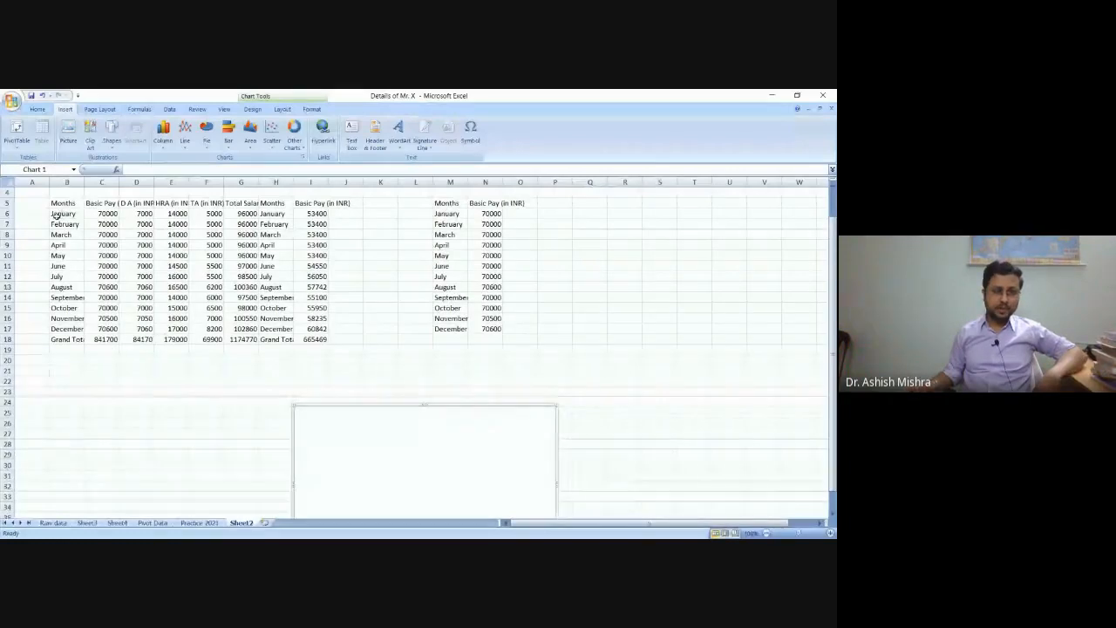
pyautogui.moveTo(56, 215); pyautogui.dragTo(112, 332)
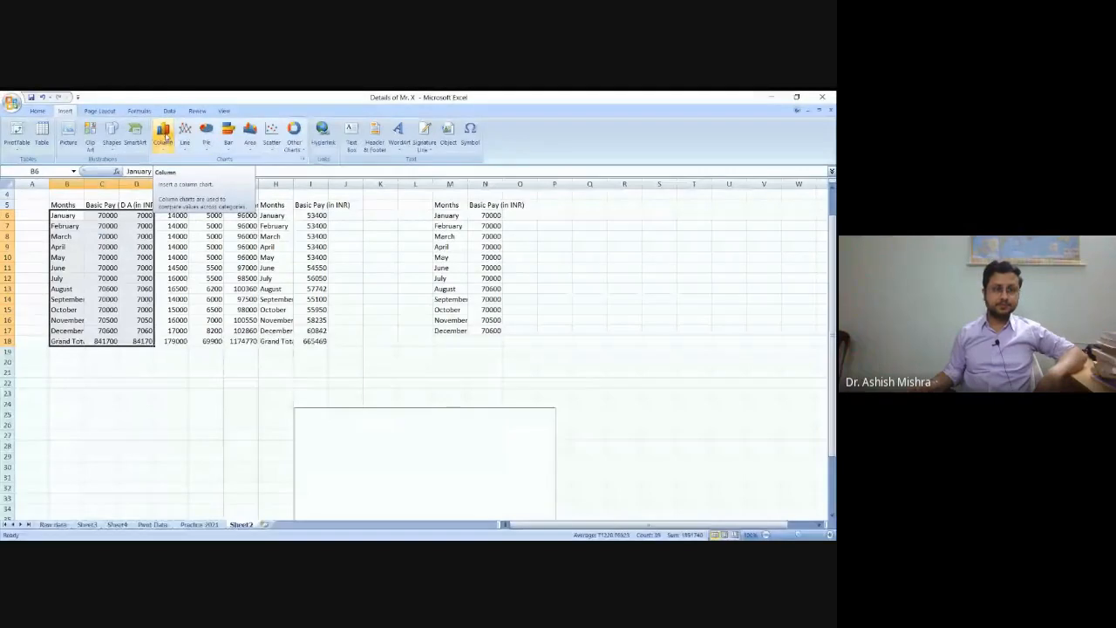
pyautogui.click(164, 132)
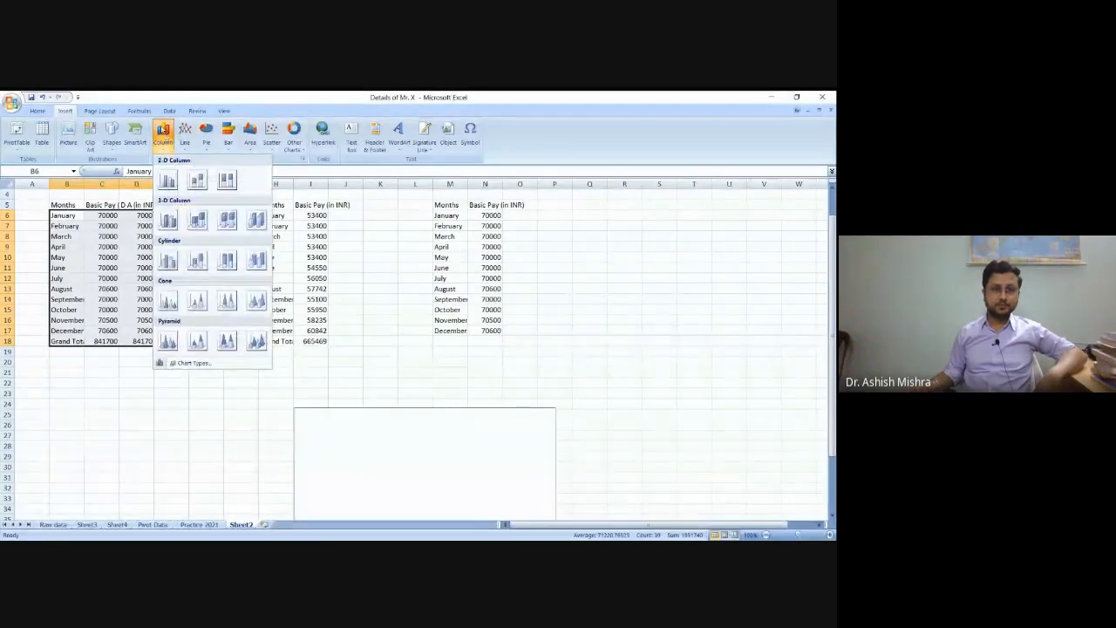
pyautogui.click(168, 180)
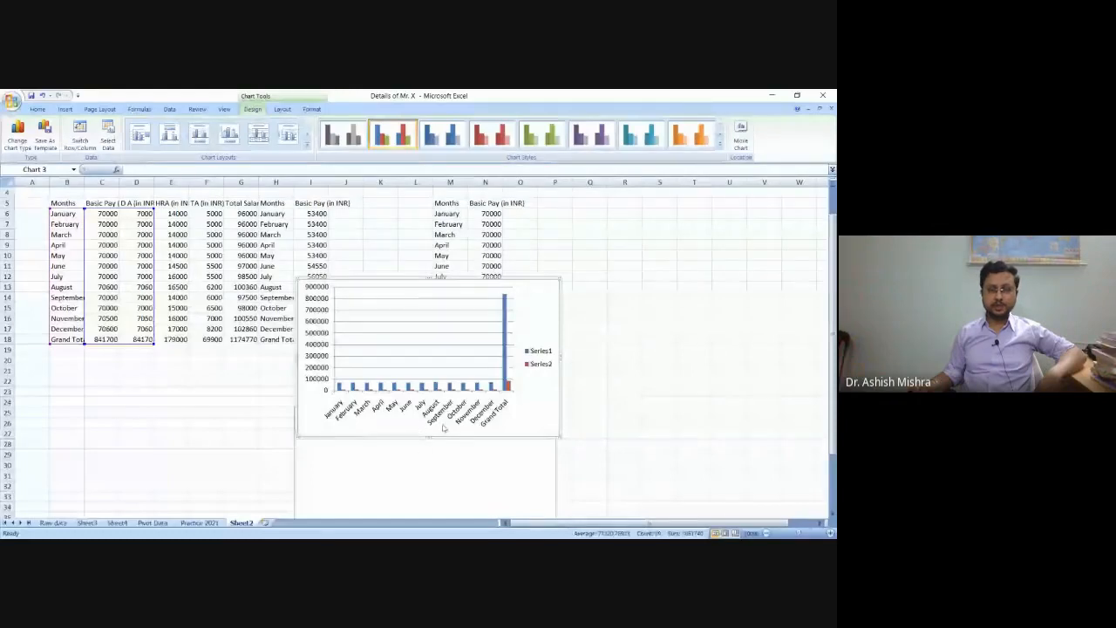
# Step: Move the new column chart beside the copied Months and Basic Pay columns, clear of the blank chart
pyautogui.click(367, 370)
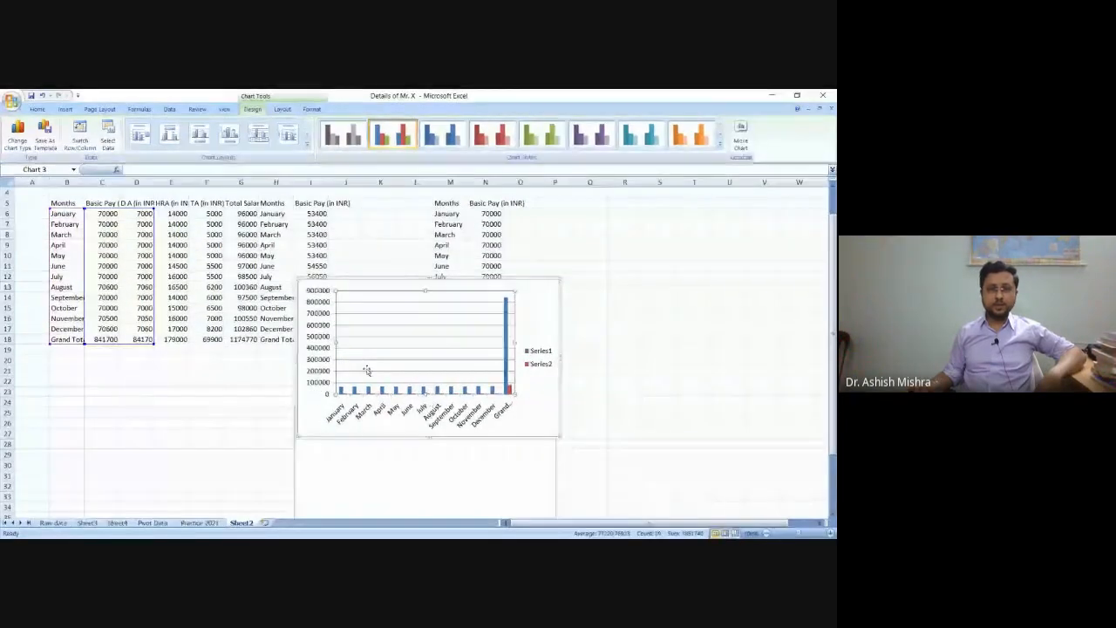
pyautogui.click(556, 335)
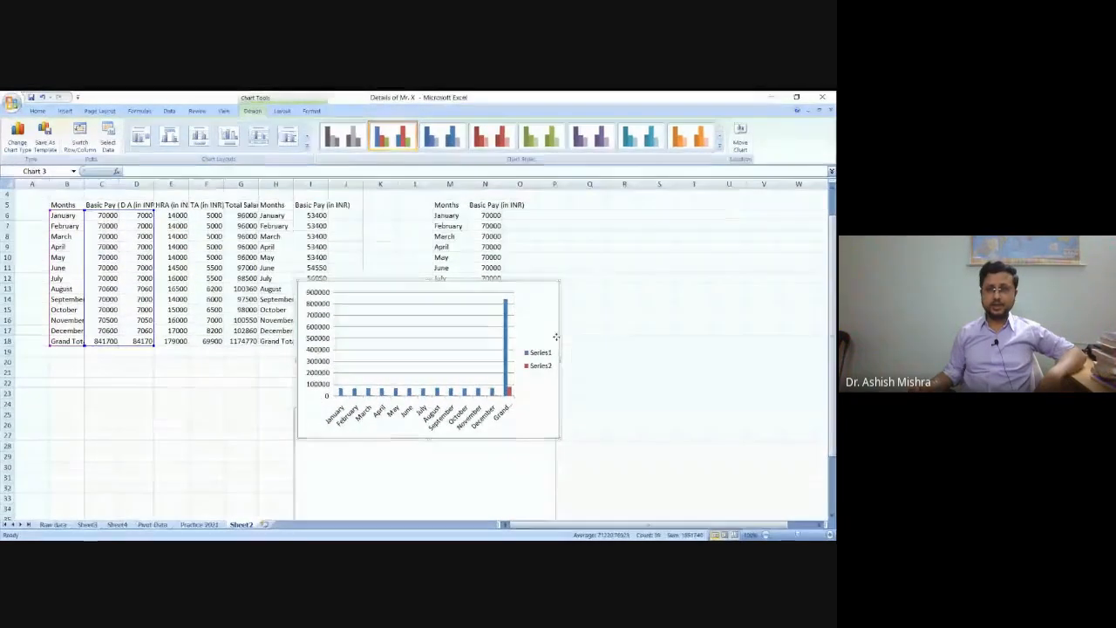
pyautogui.moveTo(555, 335); pyautogui.dragTo(781, 287)
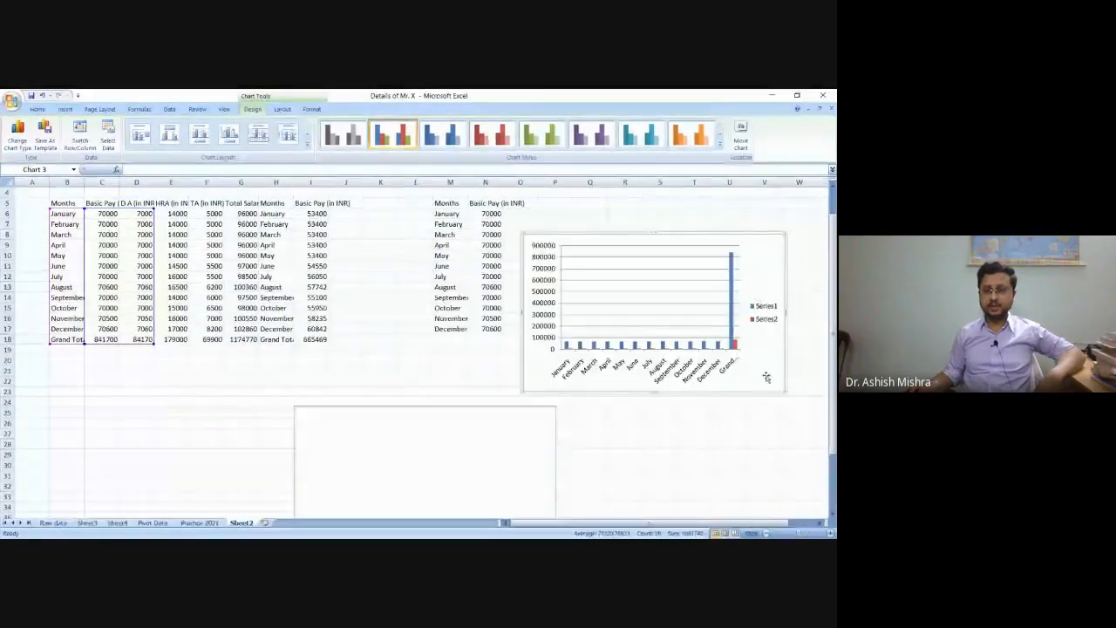
# Step: Change the Basic Pay and D A column chart to a 2-D pie chart, and after that to a clustered horizontal cylinder chart
pyautogui.click(673, 311)
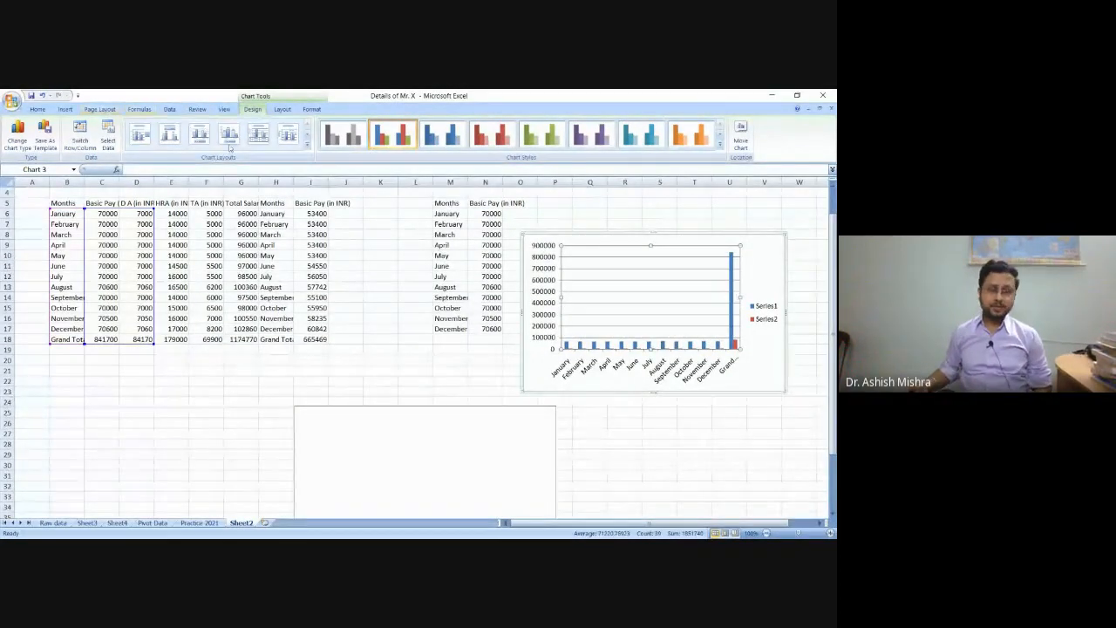
pyautogui.click(65, 110)
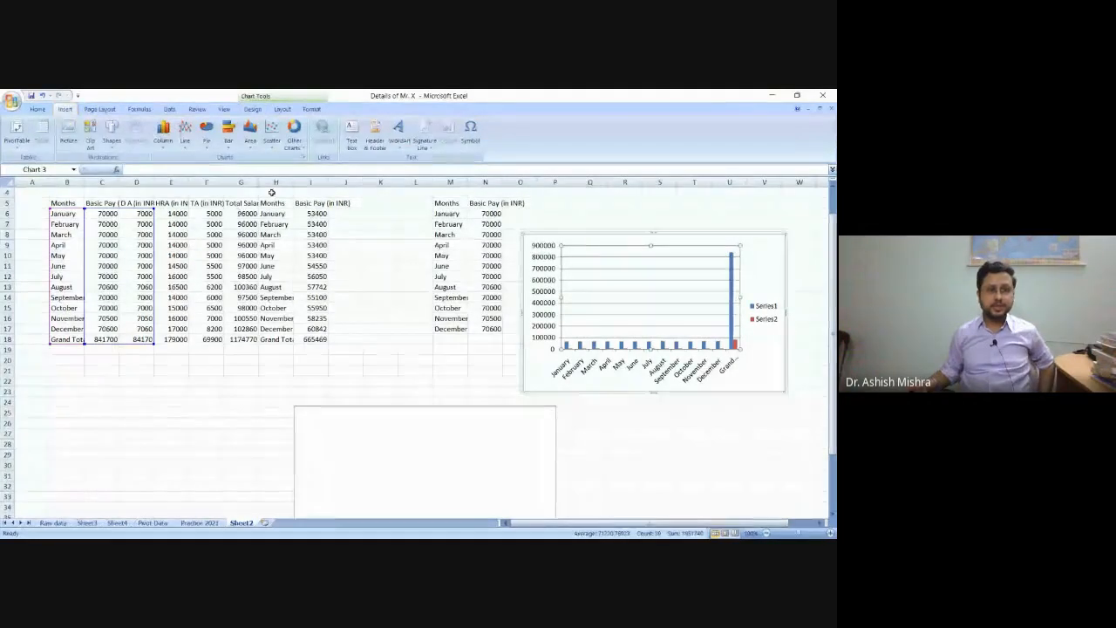
pyautogui.click(207, 133)
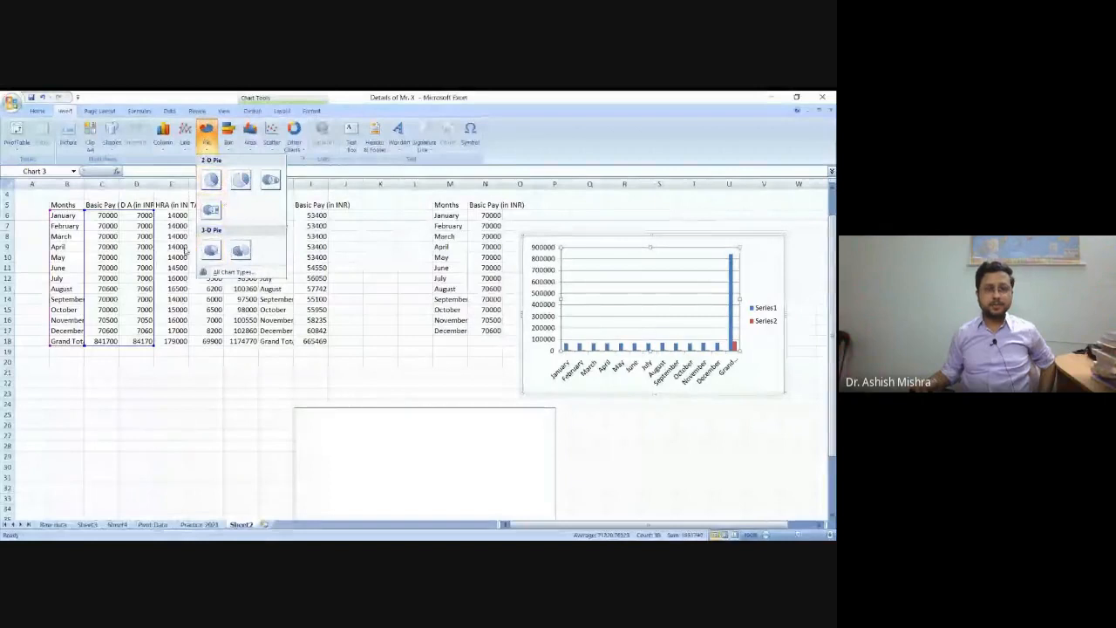
pyautogui.click(211, 180)
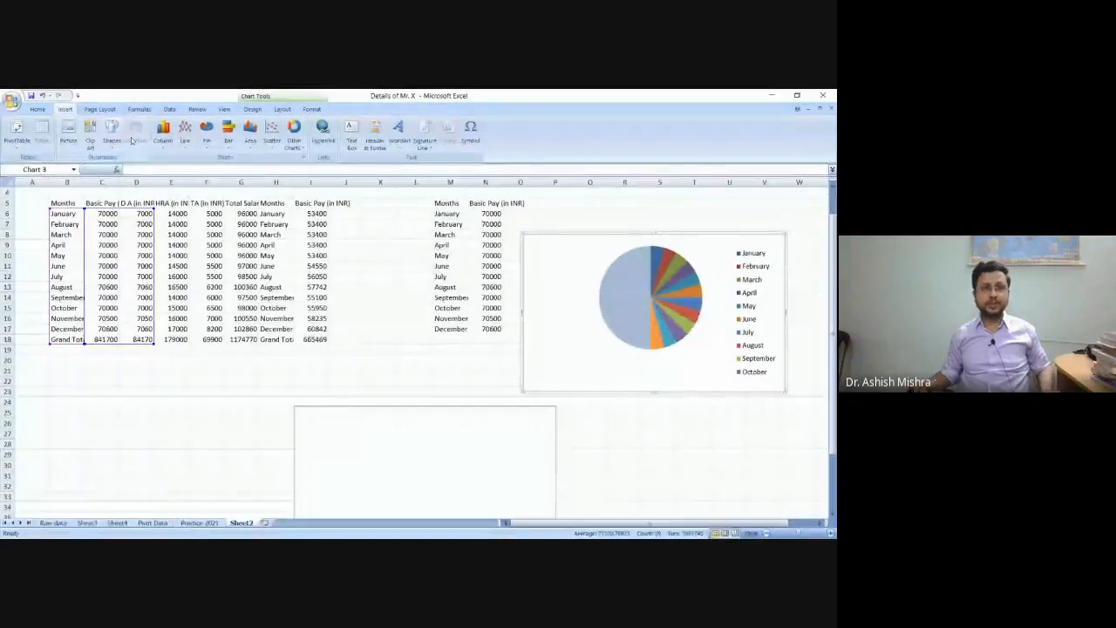
pyautogui.click(228, 133)
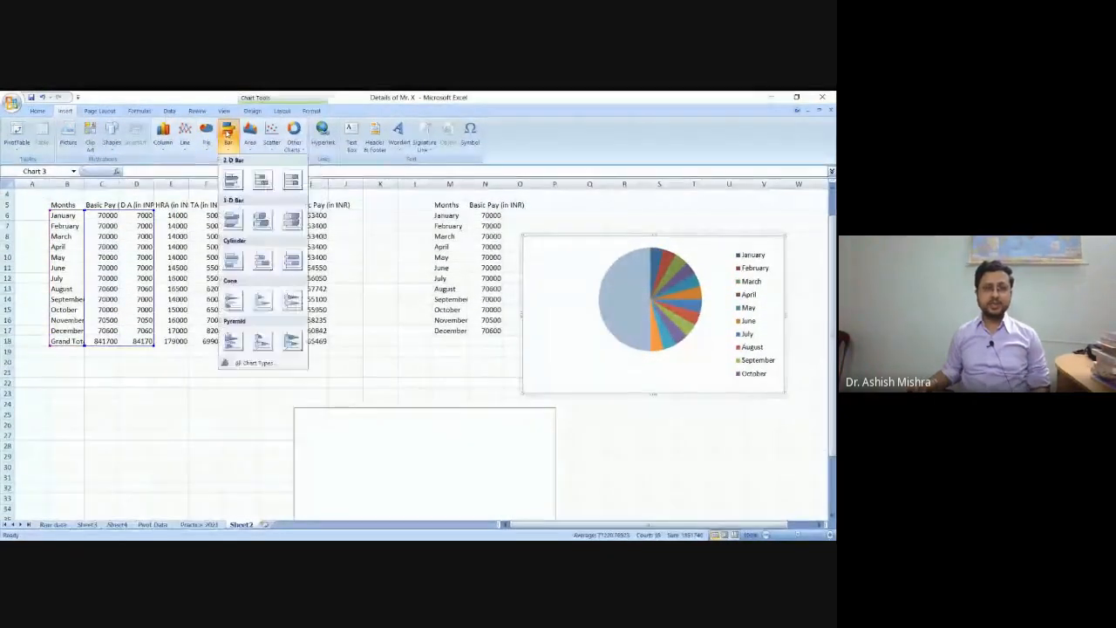
pyautogui.click(231, 259)
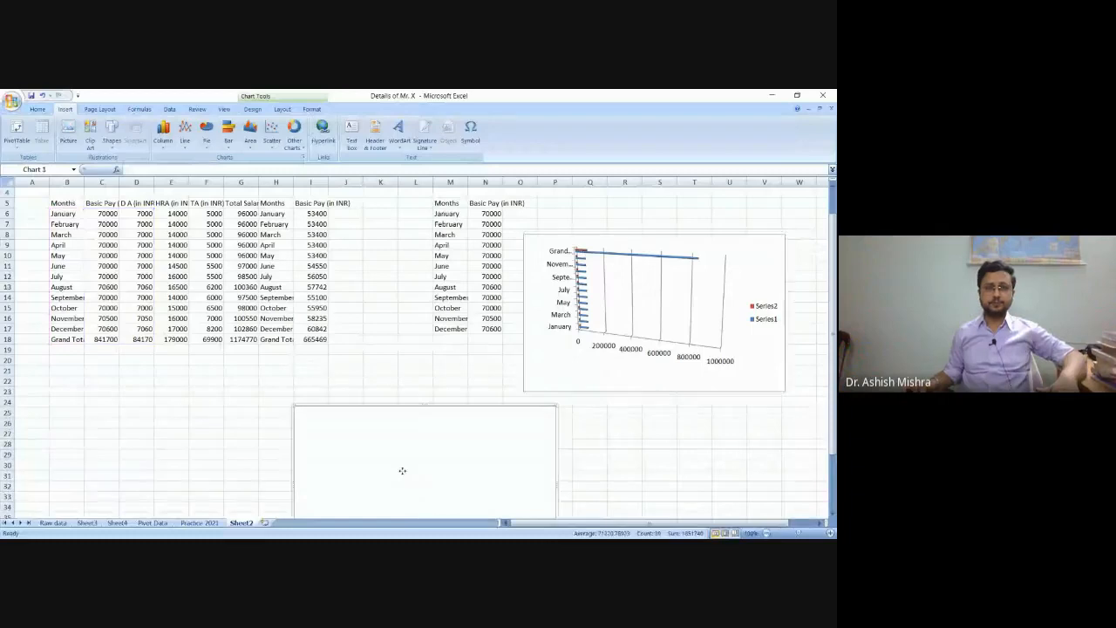
# Step: Move the blank chart directly beneath the salary table, over about rows 20 to 34 from column F to column M
pyautogui.moveTo(402, 478); pyautogui.dragTo(366, 444)
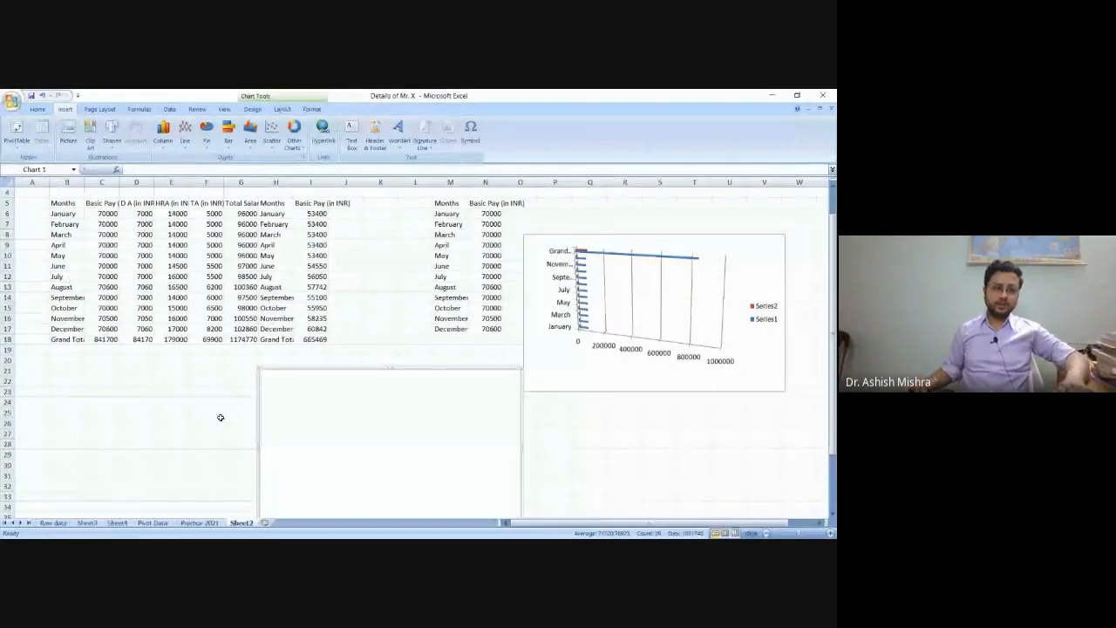
pyautogui.click(136, 393)
pyautogui.moveTo(318, 445); pyautogui.dragTo(274, 430)
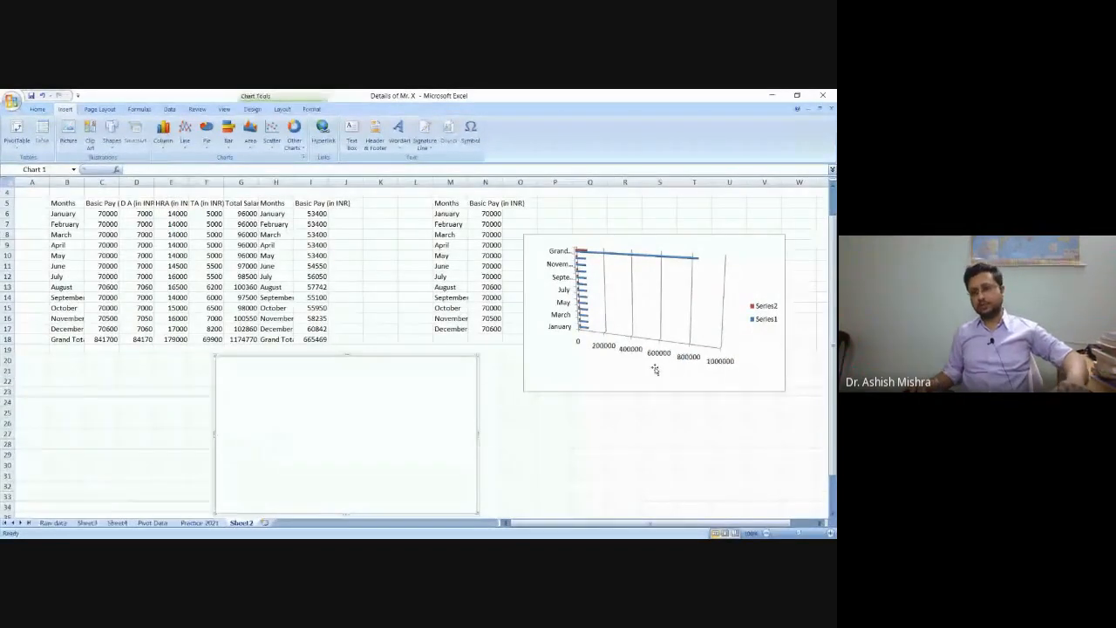
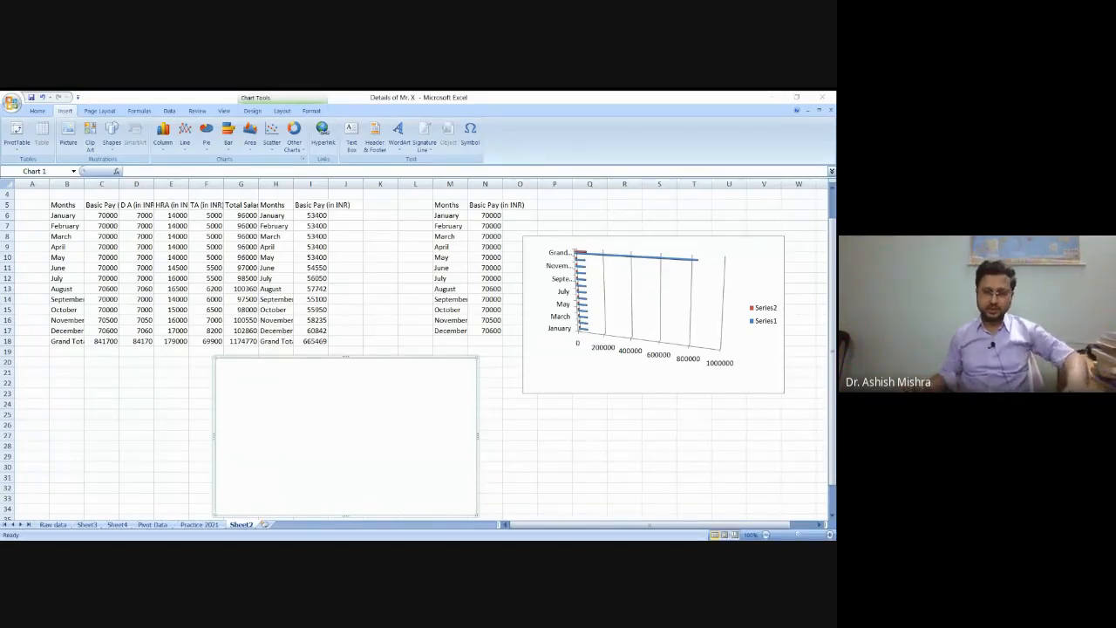
pyautogui.click(104, 383)
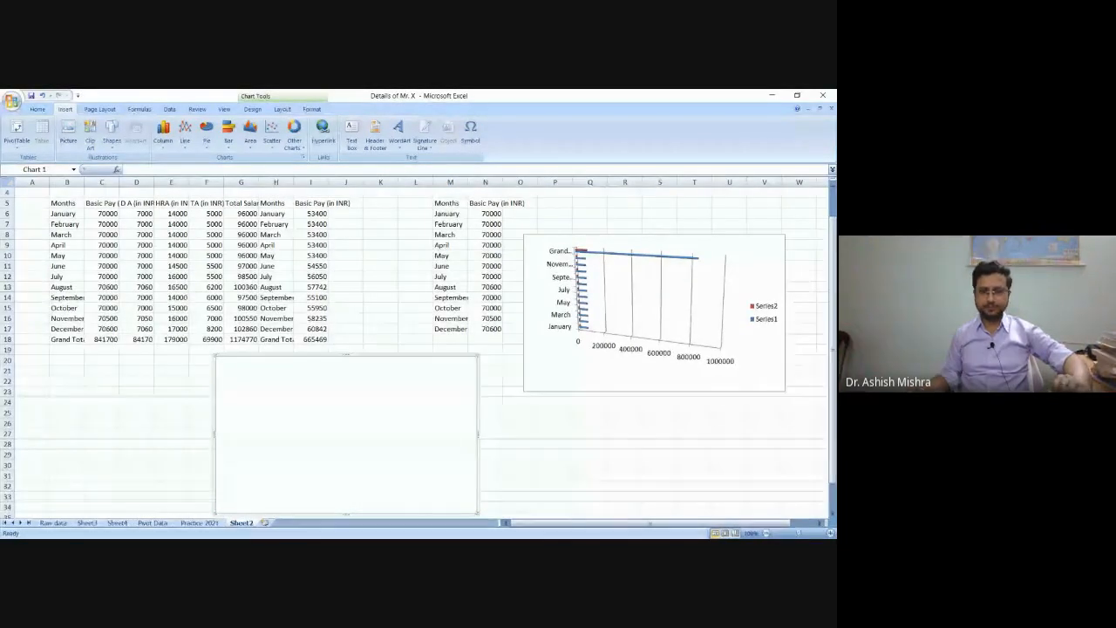